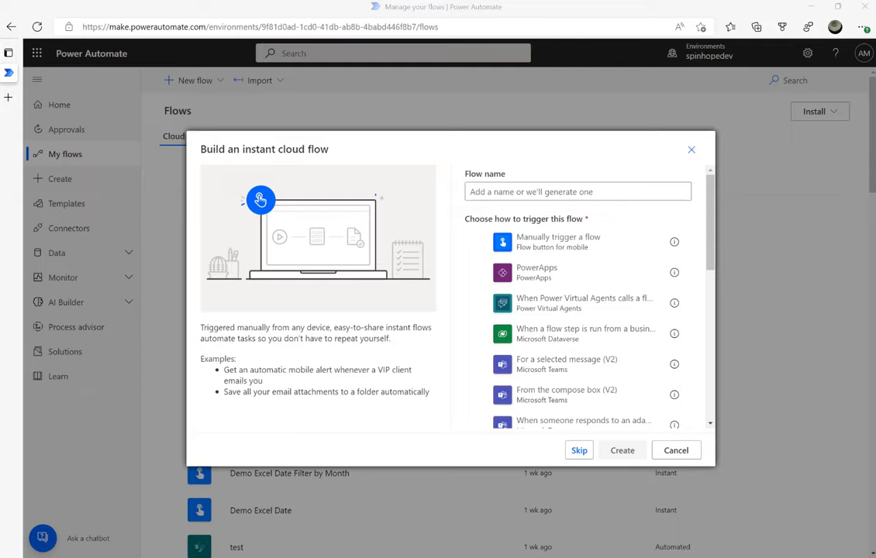
- Switch to employee.txt in Notepad, correct the year in the Date line to 1990, and save the file
{"action": "key", "text": "alt+Tab"}
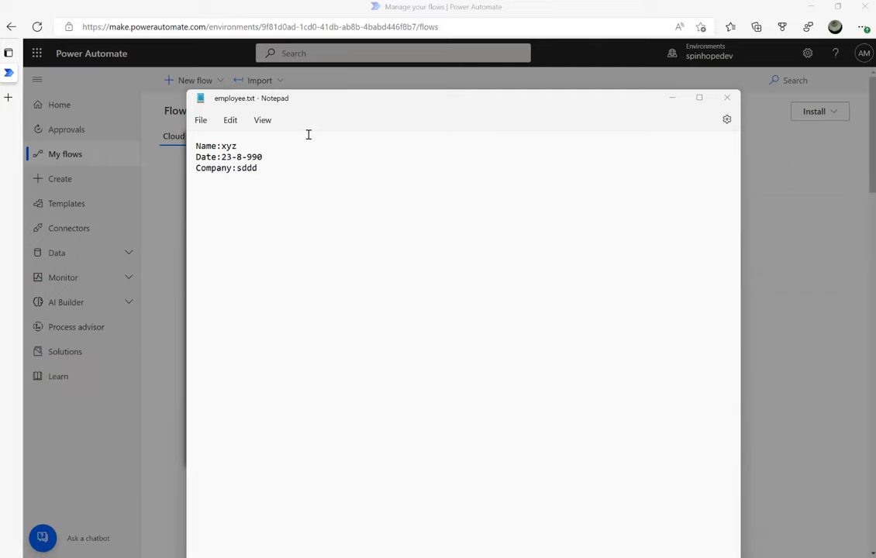
{"action": "double_click", "coordinate": [225, 148]}
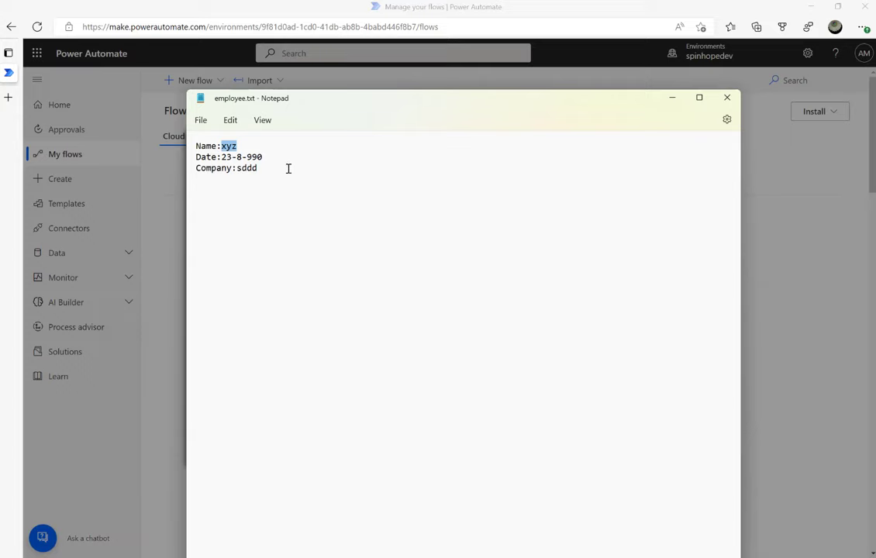
{"action": "key", "text": "Down"}
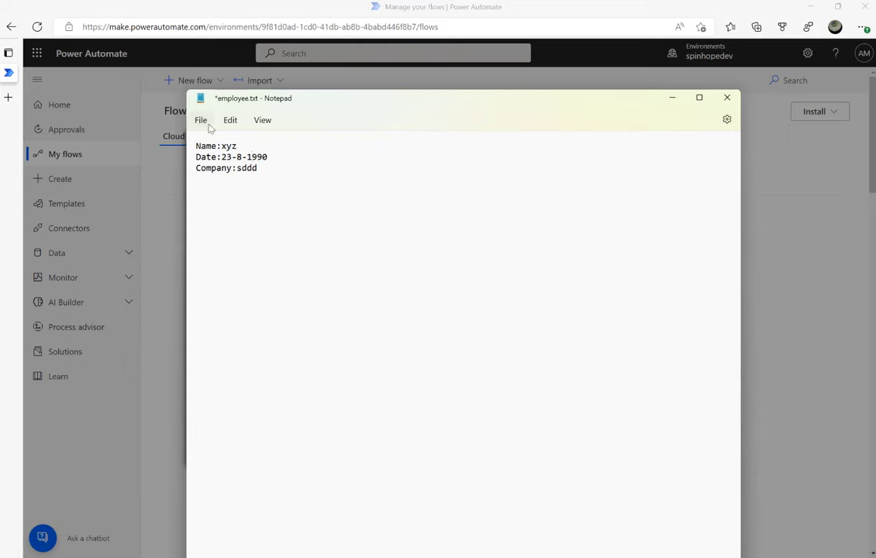
{"action": "left_click", "coordinate": [203, 122]}
{"action": "left_click", "coordinate": [227, 202]}
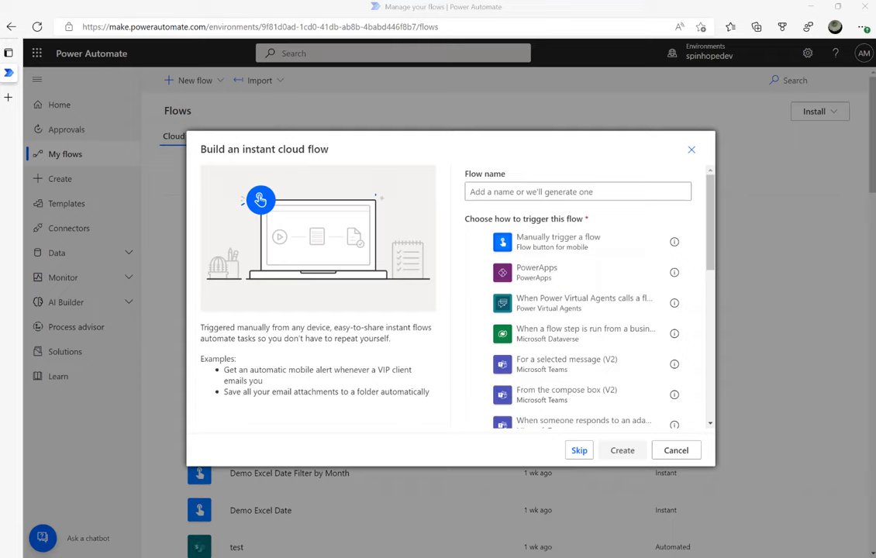
- Skip the instant flow setup and add the Office 365 Outlook trigger When a new email arrives (V3)
{"action": "left_click", "coordinate": [579, 450]}
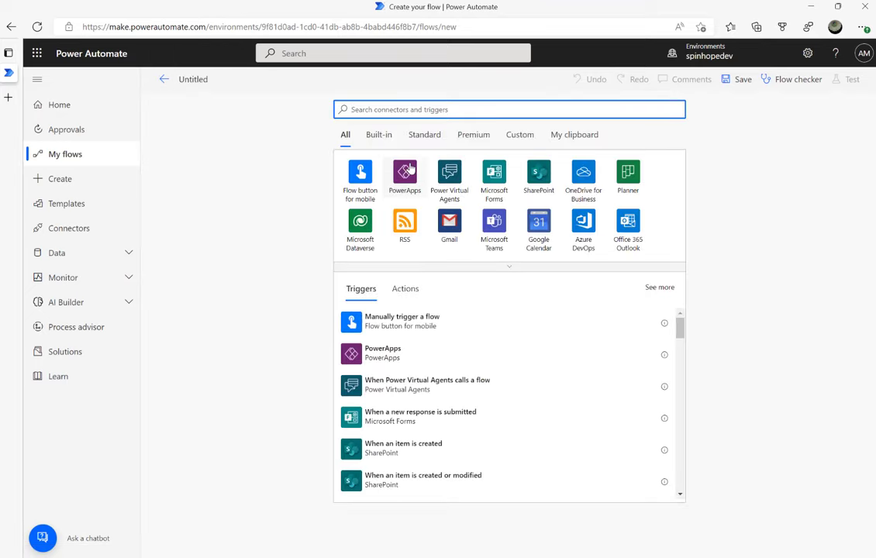
{"action": "left_click", "coordinate": [628, 233]}
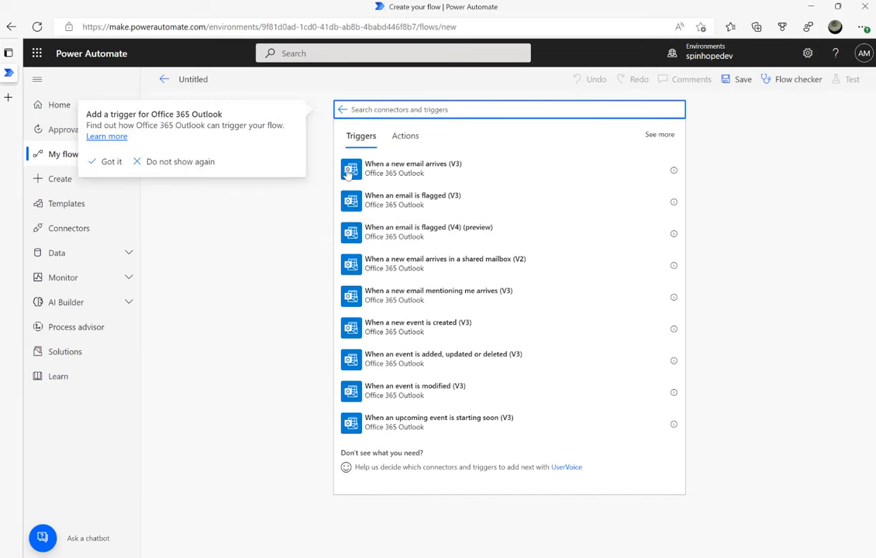
{"action": "left_click", "coordinate": [404, 172]}
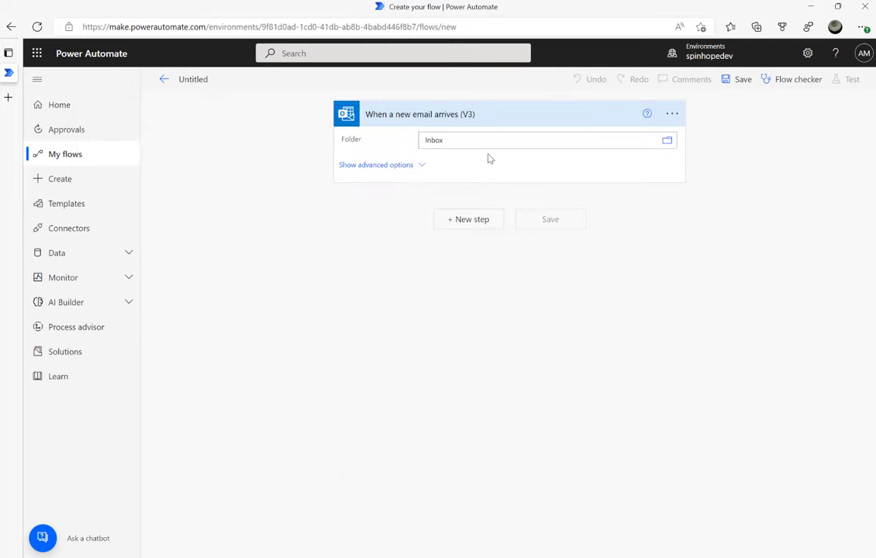
- In the trigger's advanced options, set Subject Filter to "Demo Flow Attachment" and both Only with Attachments and Include Attachments to Yes
{"action": "left_click", "coordinate": [414, 166]}
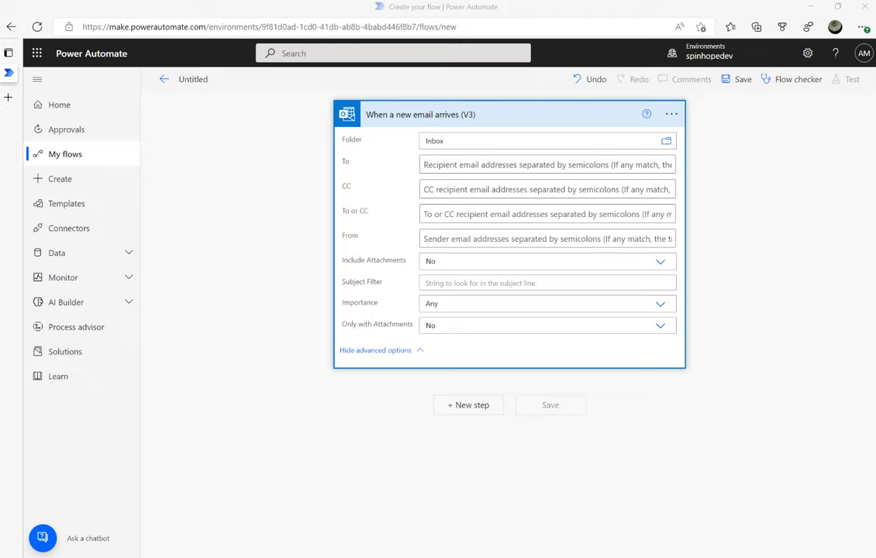
{"action": "left_click", "coordinate": [435, 283]}
{"action": "type", "text": "Demo Flow Attachment"}
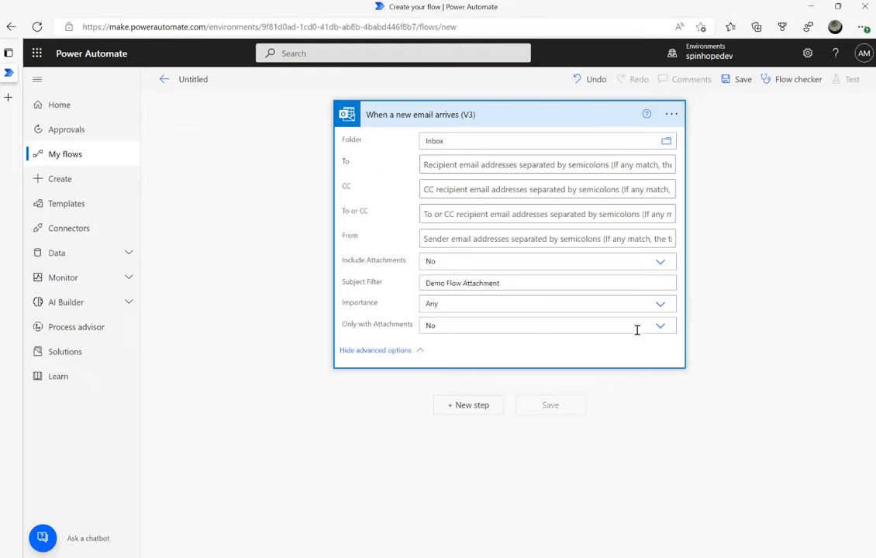
{"action": "left_click", "coordinate": [662, 327]}
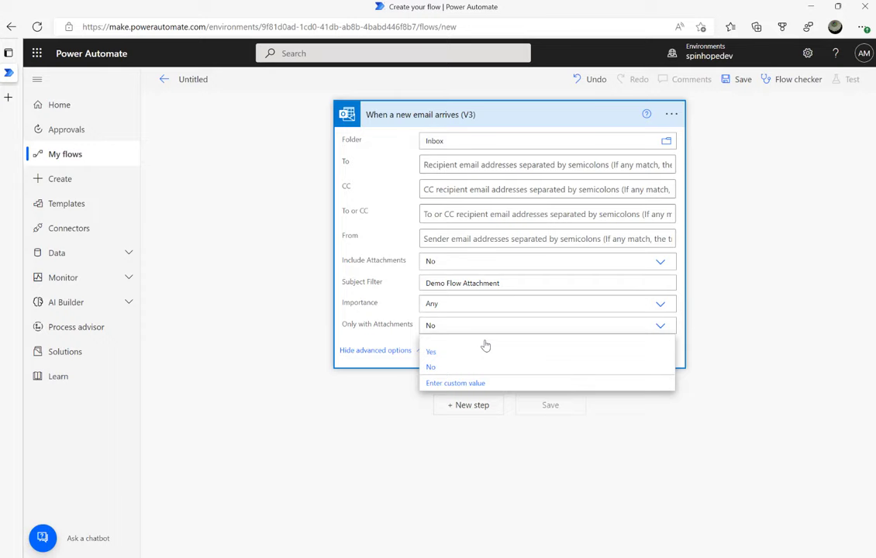
{"action": "left_click", "coordinate": [429, 350]}
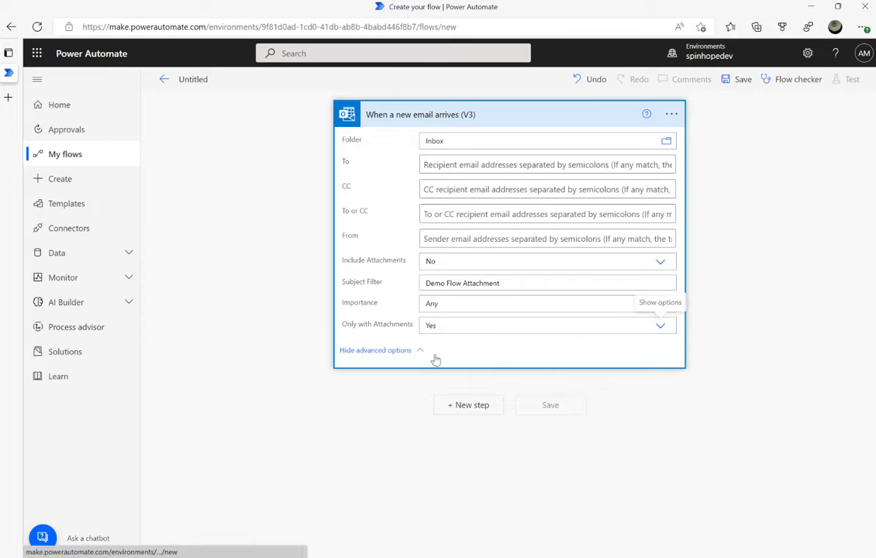
{"action": "left_click", "coordinate": [660, 262]}
{"action": "left_click", "coordinate": [443, 291]}
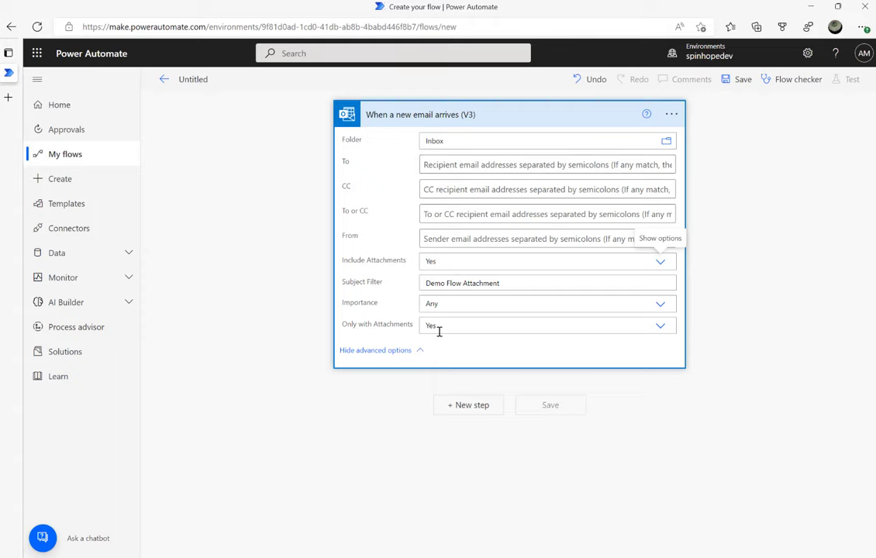
- Add a Compose data operation after the new email trigger
{"action": "left_click", "coordinate": [450, 114]}
{"action": "left_click", "coordinate": [456, 167]}
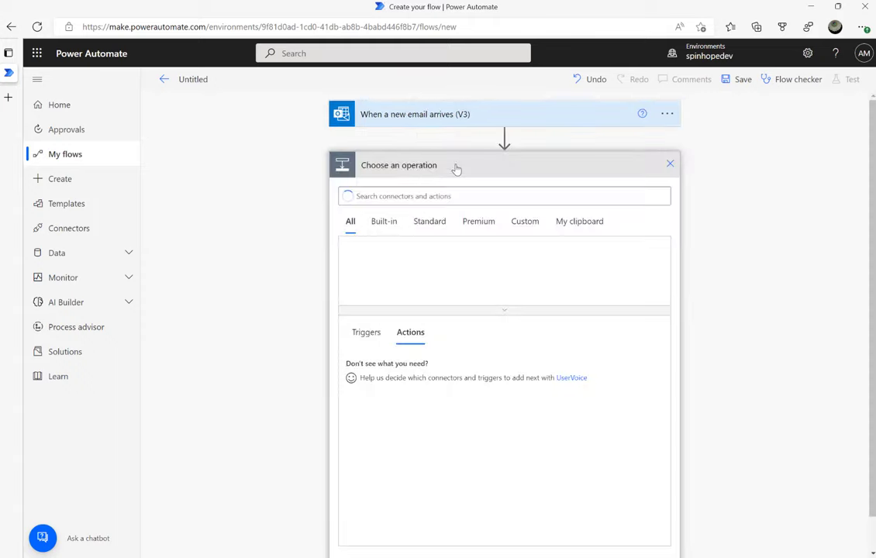
{"action": "type", "text": "compose"}
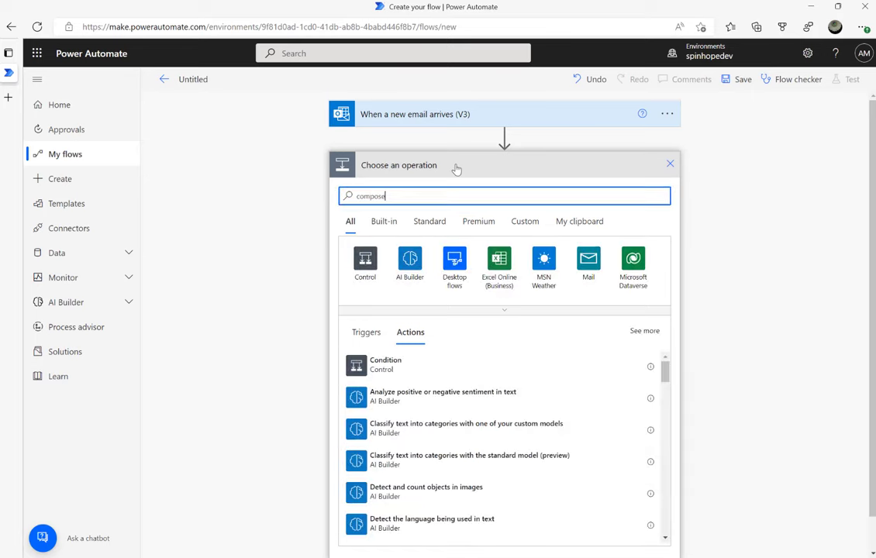
{"action": "left_click", "coordinate": [397, 366]}
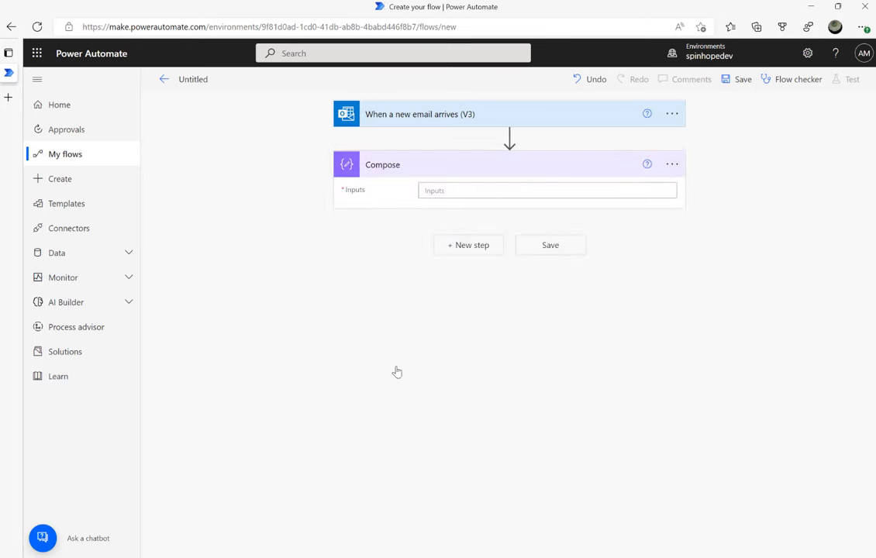
- Rename the Compose action to "Carriage Return" and enter a single line break as its input
{"action": "left_click", "coordinate": [672, 165]}
{"action": "left_click", "coordinate": [718, 183]}
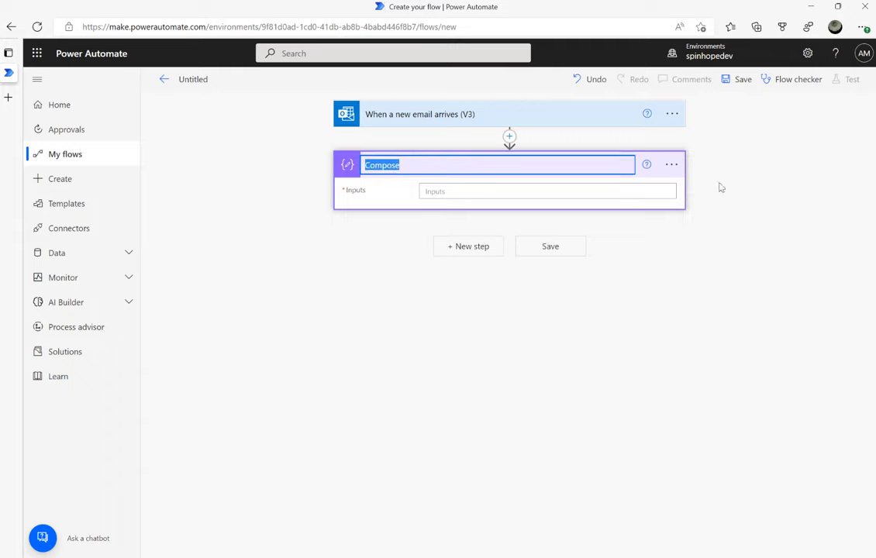
{"action": "type", "text": "E"}
{"action": "key", "text": "BackSpace"}
{"action": "key", "text": "BackSpace"}
{"action": "key", "text": "BackSpace"}
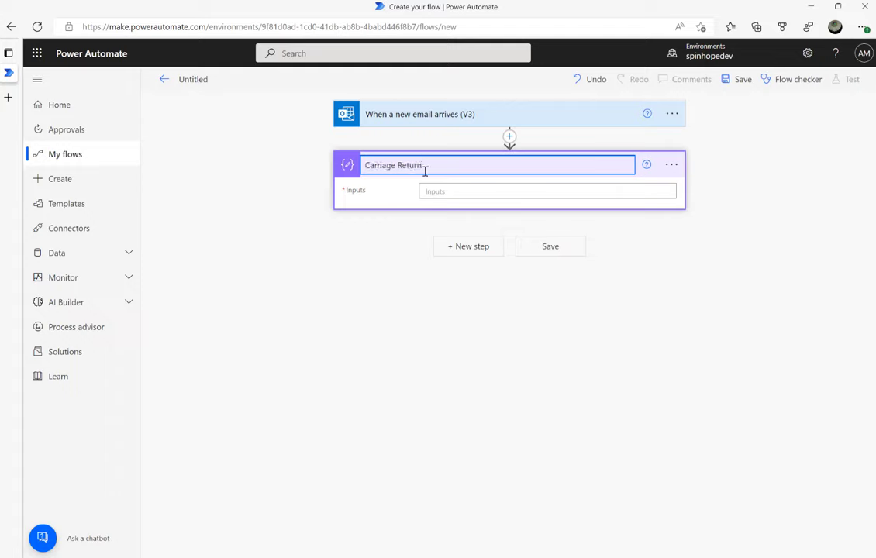
{"action": "left_click", "coordinate": [442, 190]}
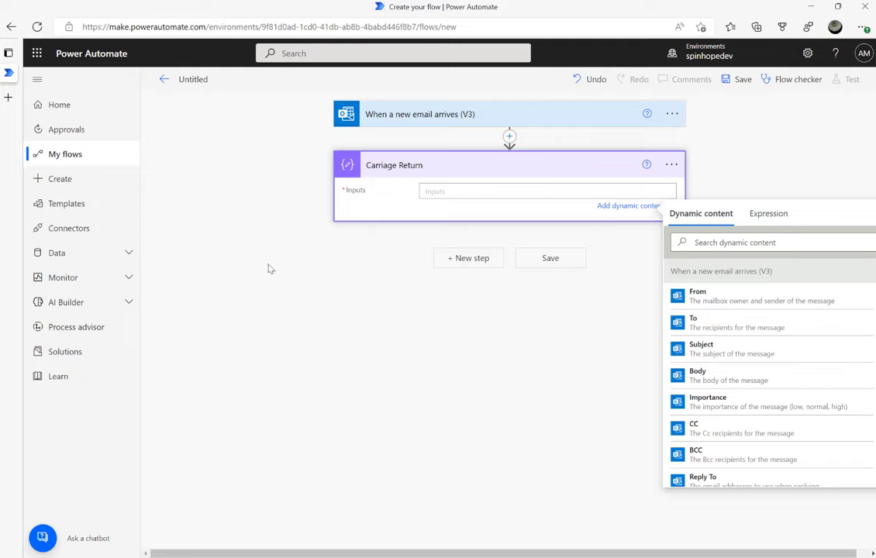
{"action": "key", "text": "Return"}
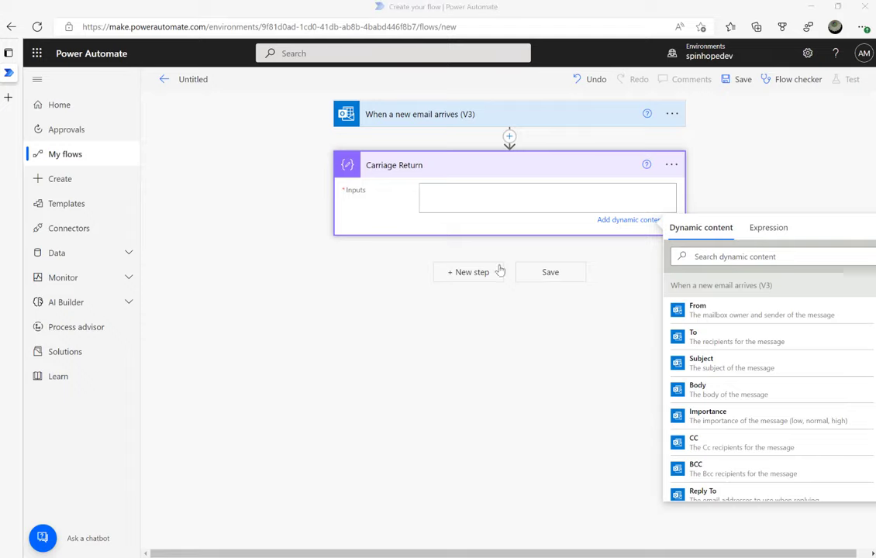
- Add a second Compose action after Carriage Return with the dynamic content Attachments Content as its input
{"action": "left_click", "coordinate": [450, 279]}
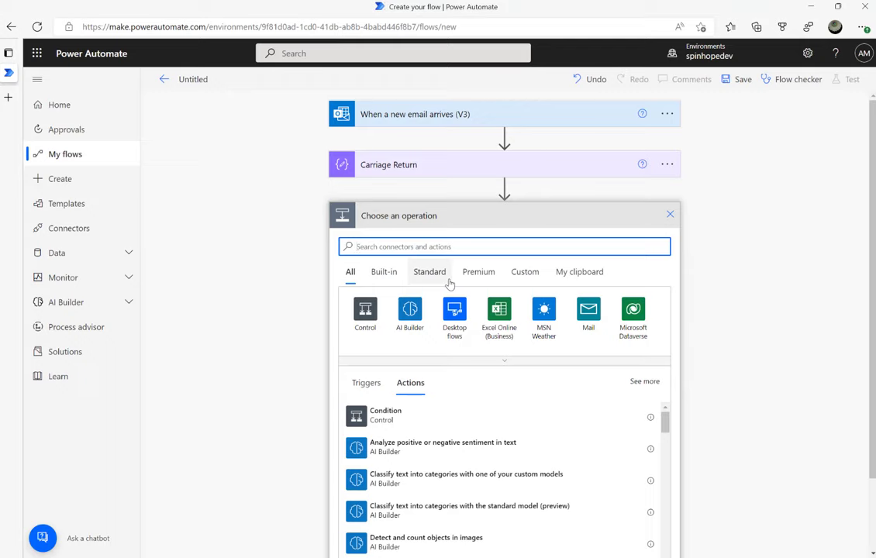
{"action": "type", "text": "compose"}
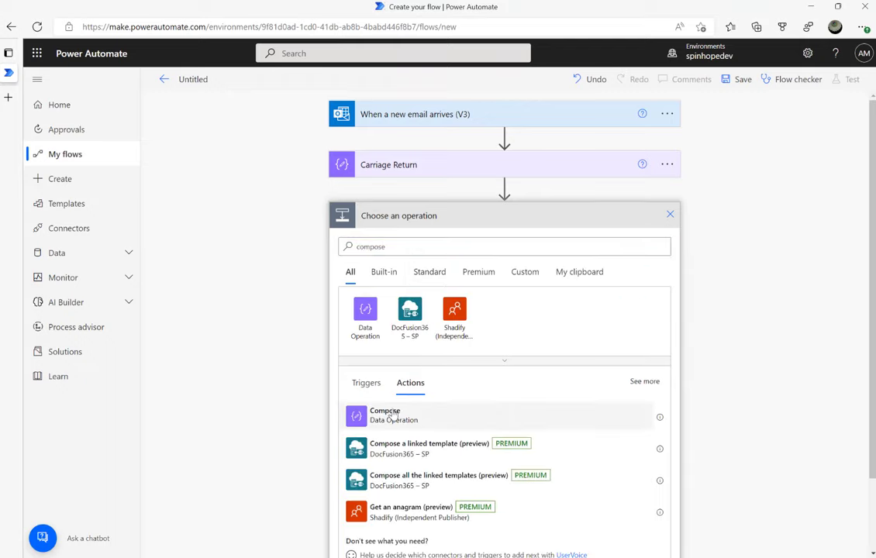
{"action": "left_click", "coordinate": [380, 413]}
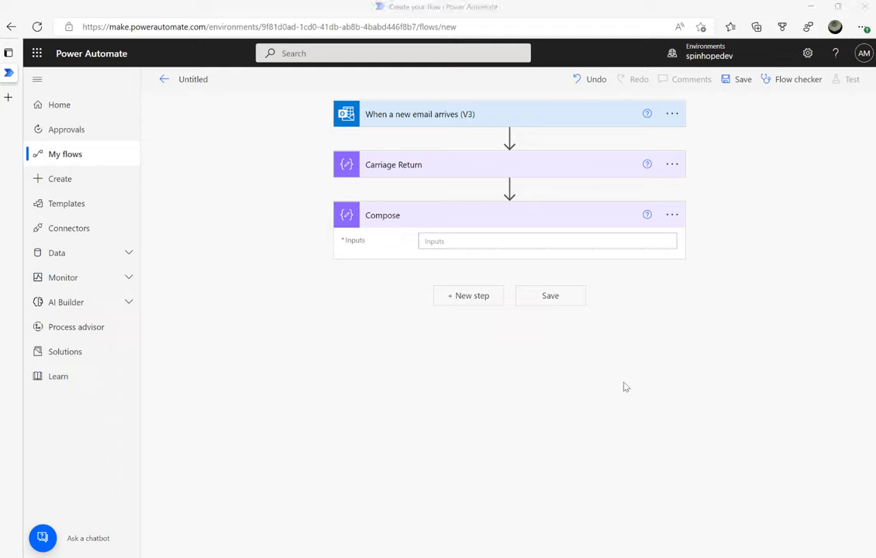
{"action": "left_click", "coordinate": [502, 242]}
{"action": "left_click", "coordinate": [741, 295]}
{"action": "type", "text": "cont"}
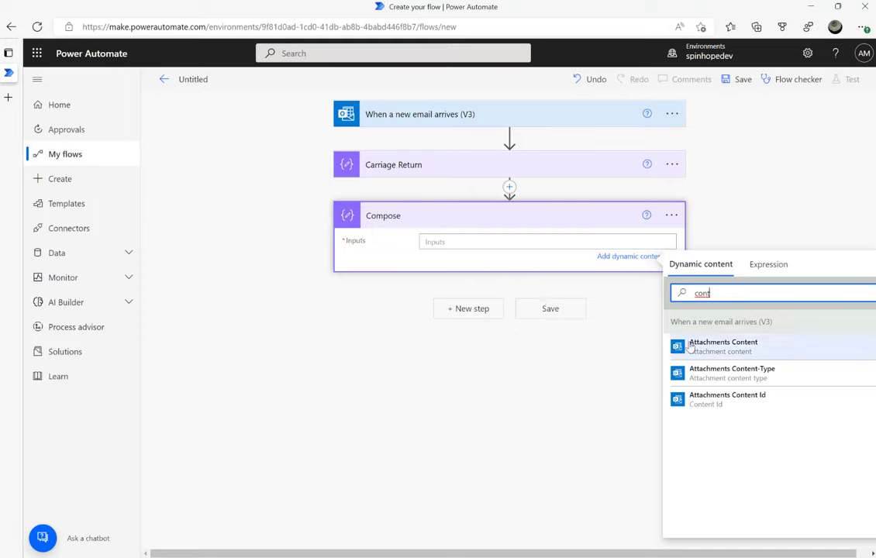
{"action": "left_click", "coordinate": [750, 353]}
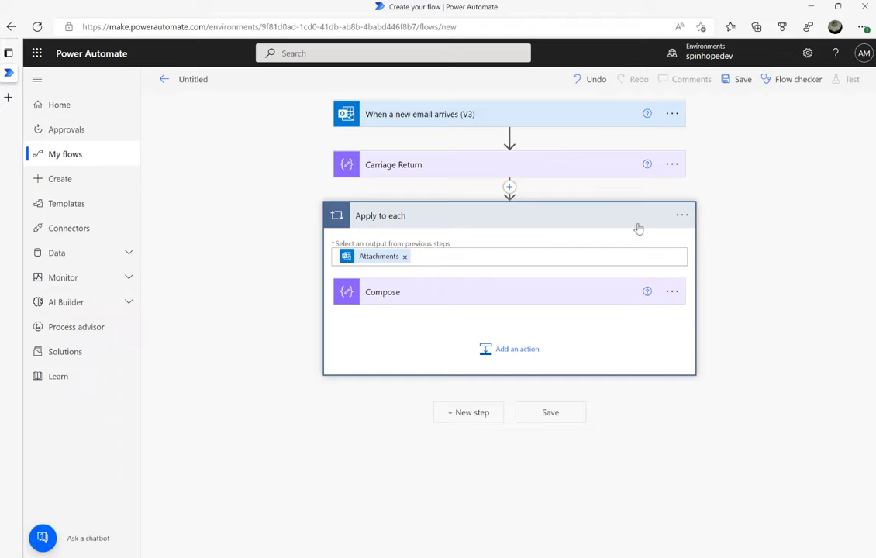
- Rename the Compose action inside the Apply to each loop to "Attachment Content"
{"action": "left_click", "coordinate": [424, 288]}
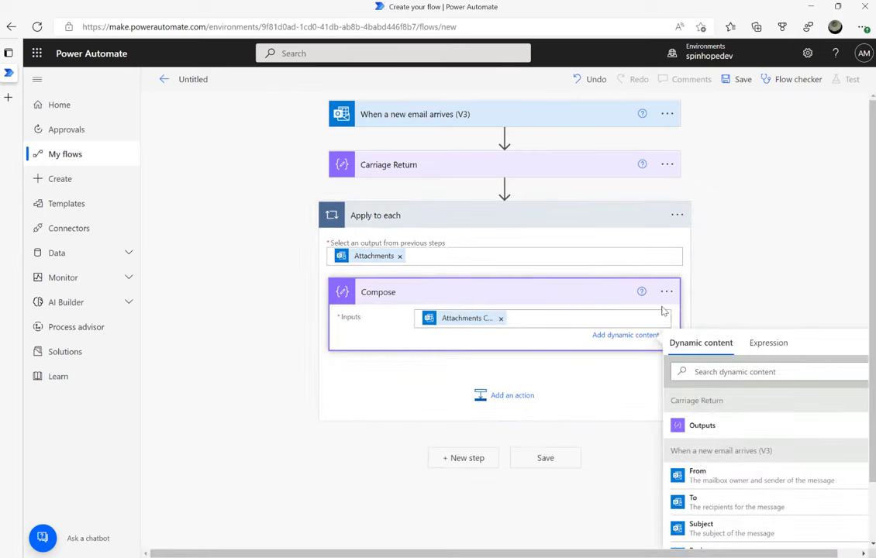
{"action": "left_click", "coordinate": [686, 300]}
{"action": "left_click", "coordinate": [673, 293]}
{"action": "left_click", "coordinate": [721, 310]}
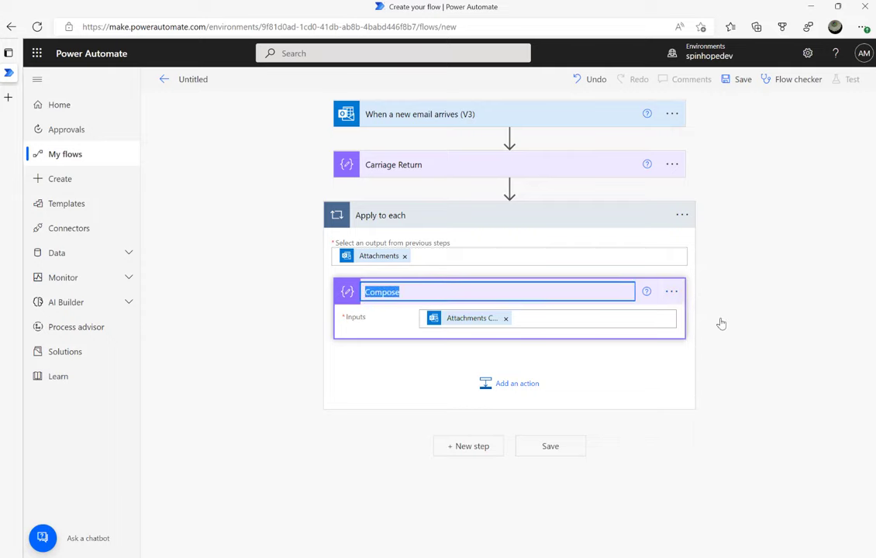
{"action": "type", "text": "Attachment Content"}
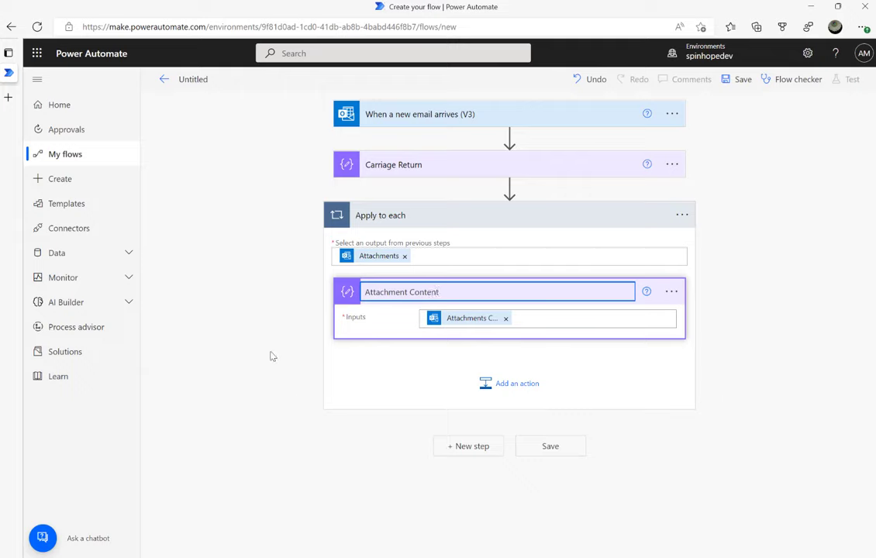
{"action": "left_click", "coordinate": [272, 354]}
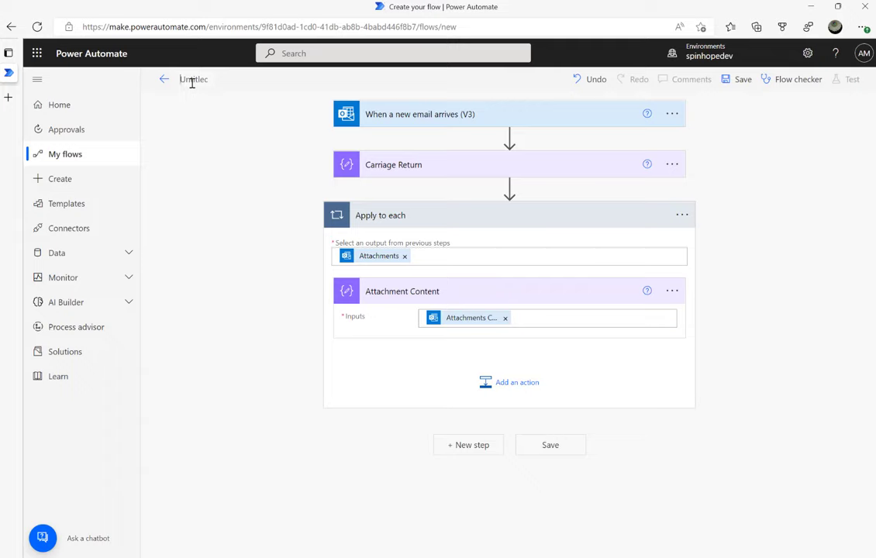
- Name the flow "Extract Email Attachment Contents" and save it
{"action": "type", "text": "Extract Emai"}
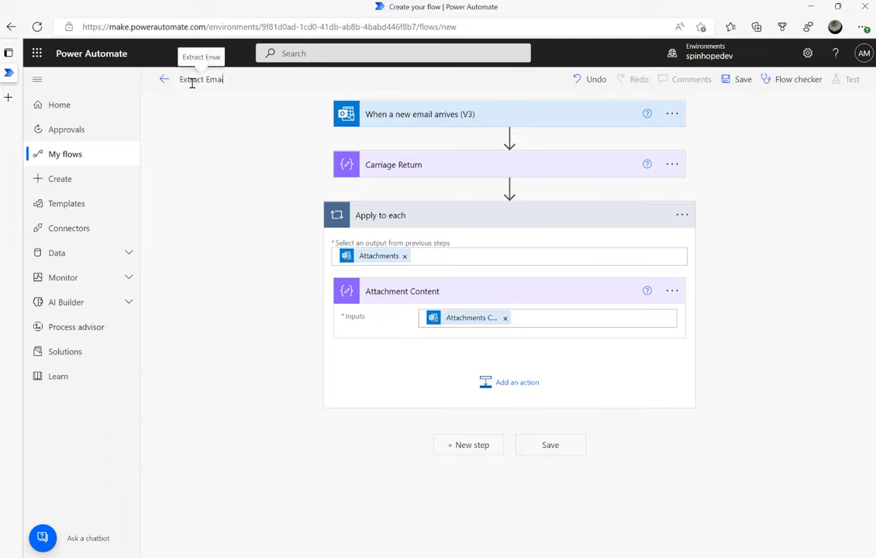
{"action": "type", "text": "l Attachments"}
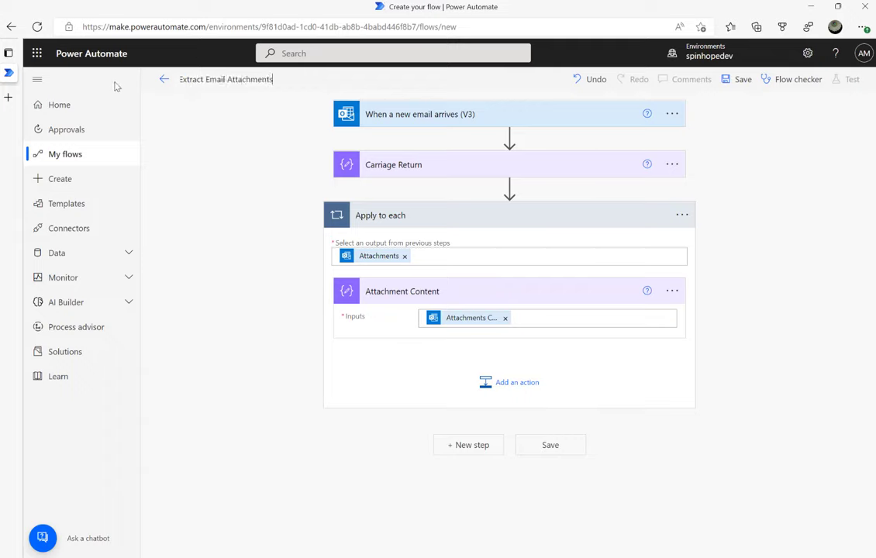
{"action": "key", "text": "BackSpace"}
{"action": "type", "text": "Contents"}
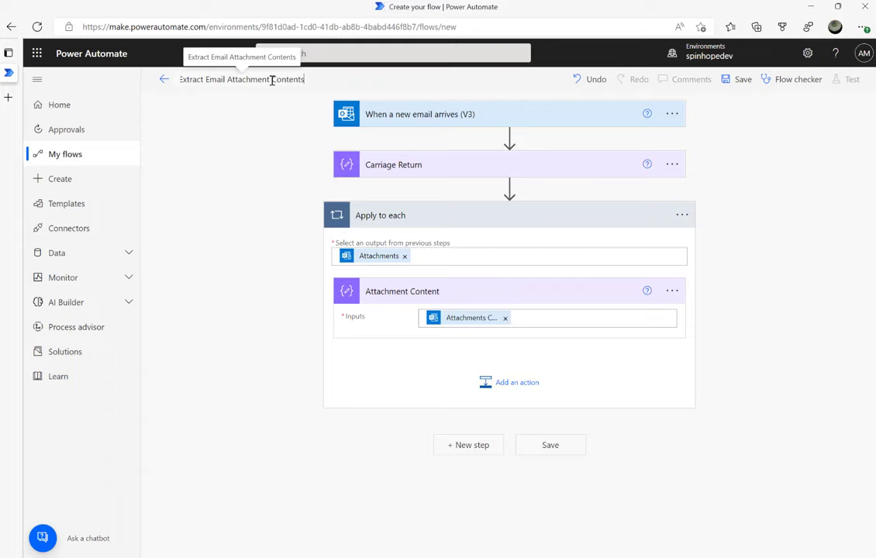
{"action": "left_click", "coordinate": [737, 84]}
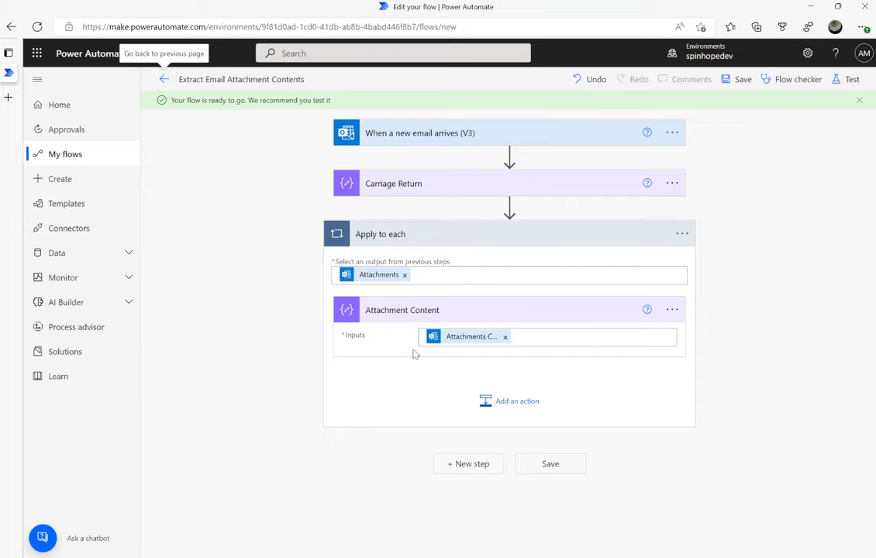
- Return to the flow's details page and preview the employee.txt attachment of the Demo Flow Attachment email in Outlook
{"action": "mouse_move", "coordinate": [440, 330]}
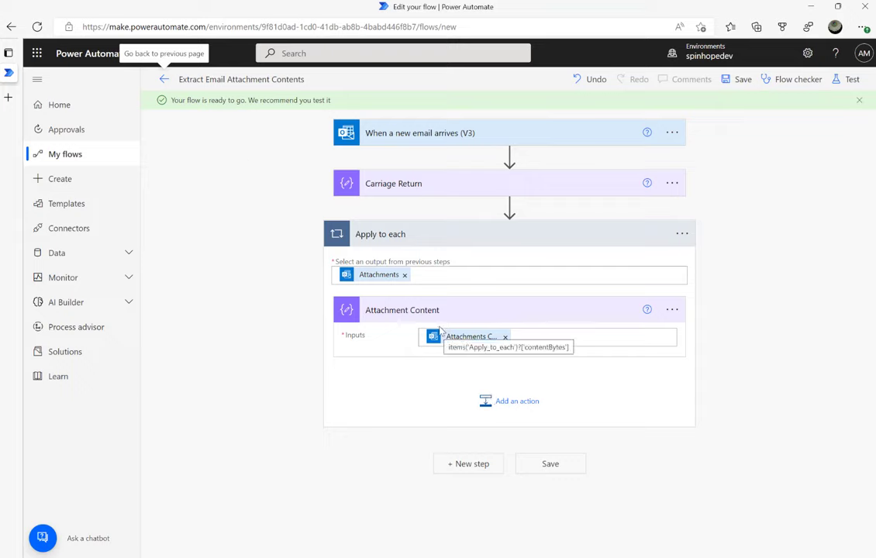
{"action": "left_click", "coordinate": [164, 79]}
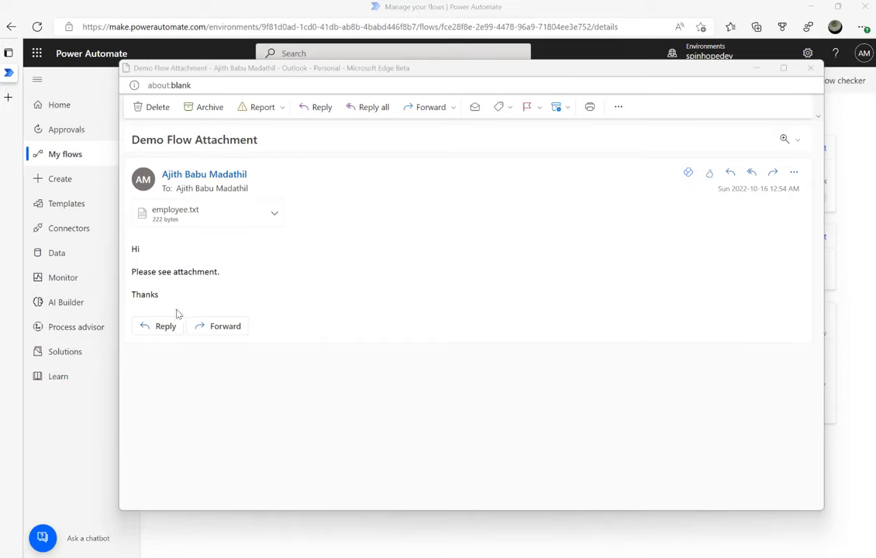
{"action": "left_click", "coordinate": [196, 216]}
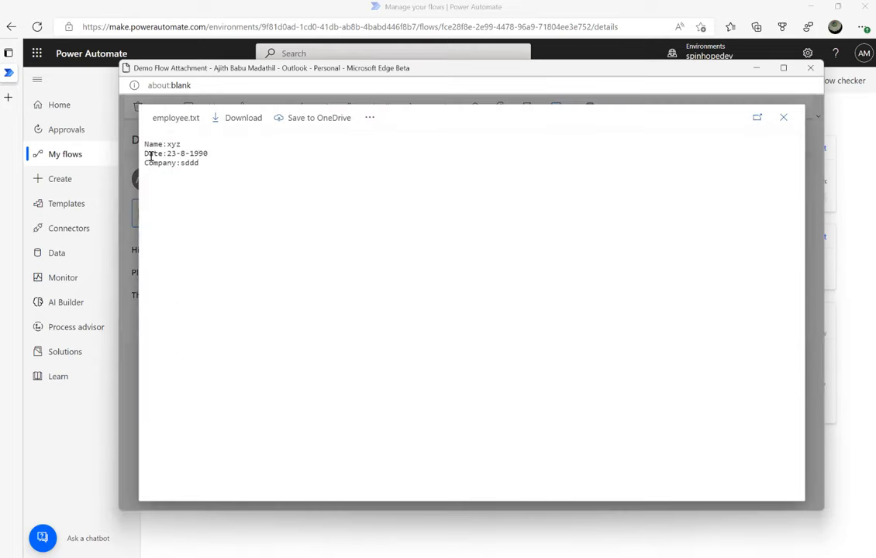
- Close the attachment preview and its email, refresh the flow's 28-day run history, and open the latest run
{"action": "left_click", "coordinate": [783, 117]}
{"action": "left_click", "coordinate": [811, 69]}
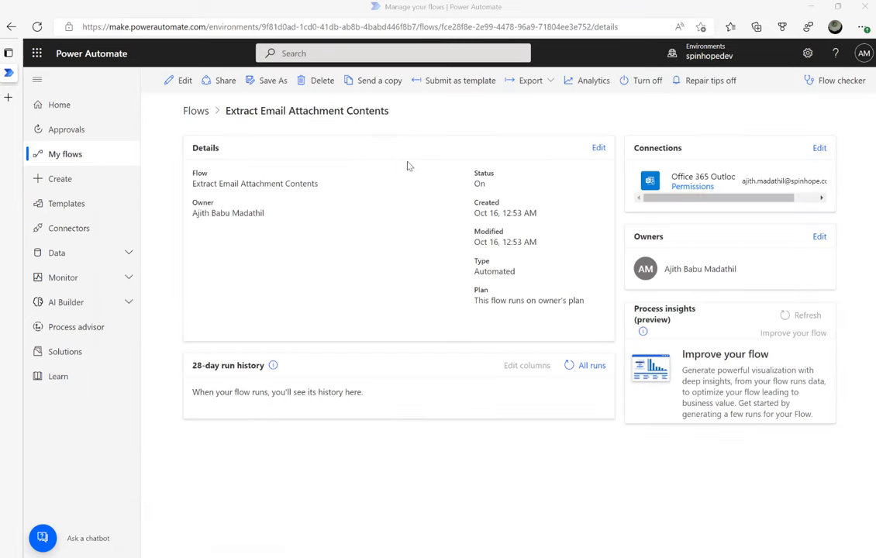
{"action": "left_click", "coordinate": [568, 368]}
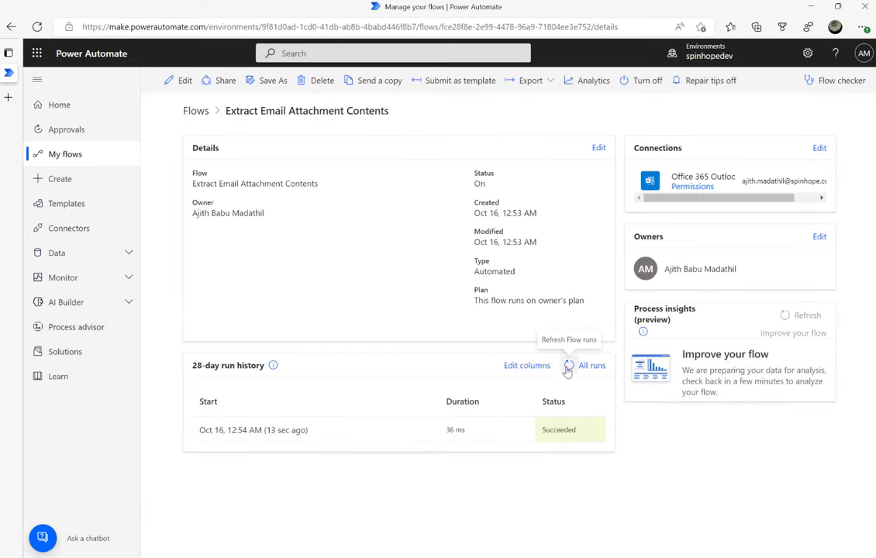
{"action": "left_click", "coordinate": [245, 432]}
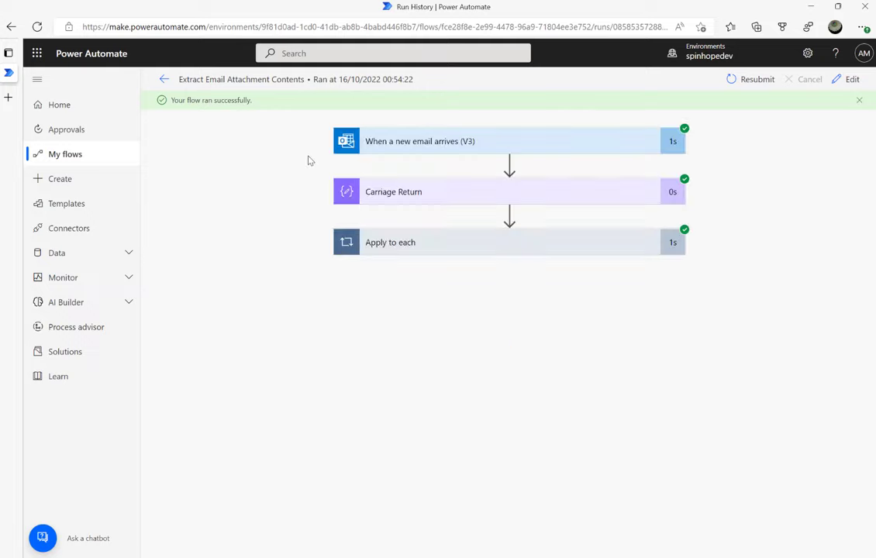
- Examine the encoded input of the Attachment Content action inside the Apply to each loop of this run
{"action": "left_click", "coordinate": [391, 242]}
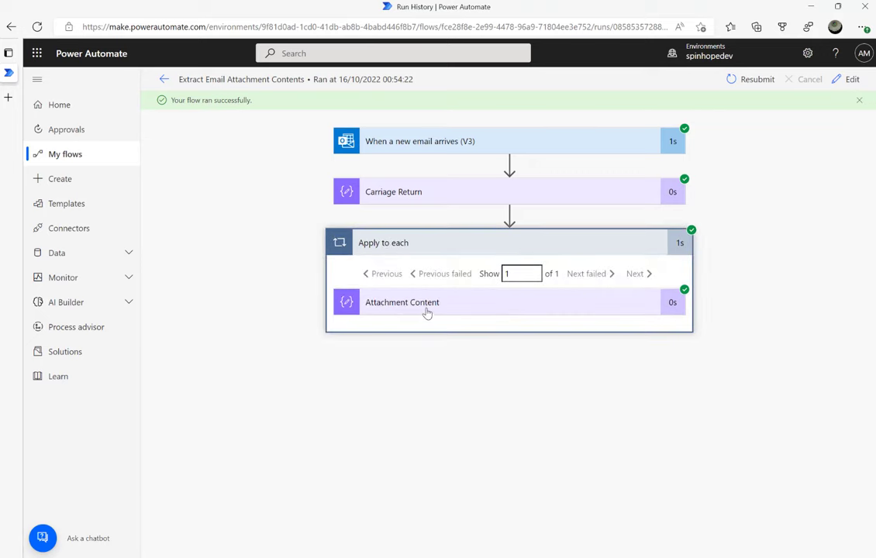
{"action": "left_click", "coordinate": [426, 313]}
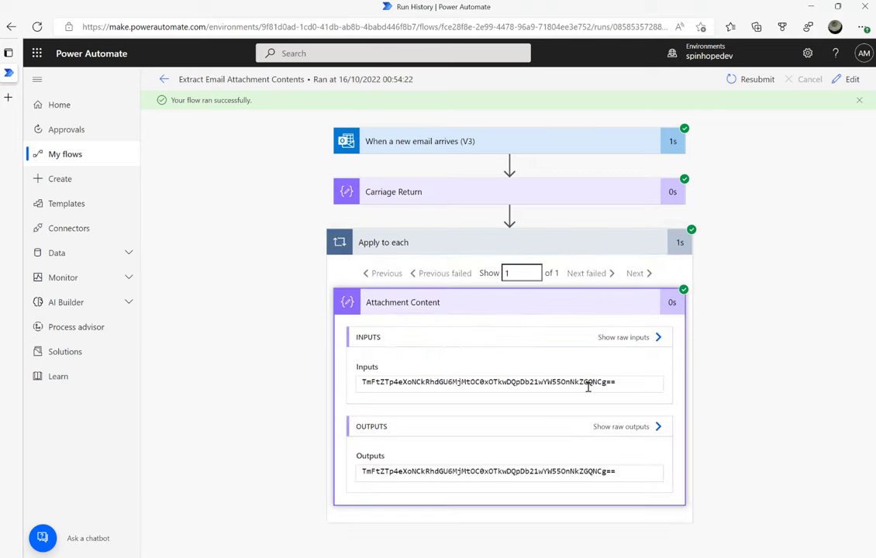
{"action": "left_click_drag", "start_coordinate": [625, 382], "coordinate": [361, 381]}
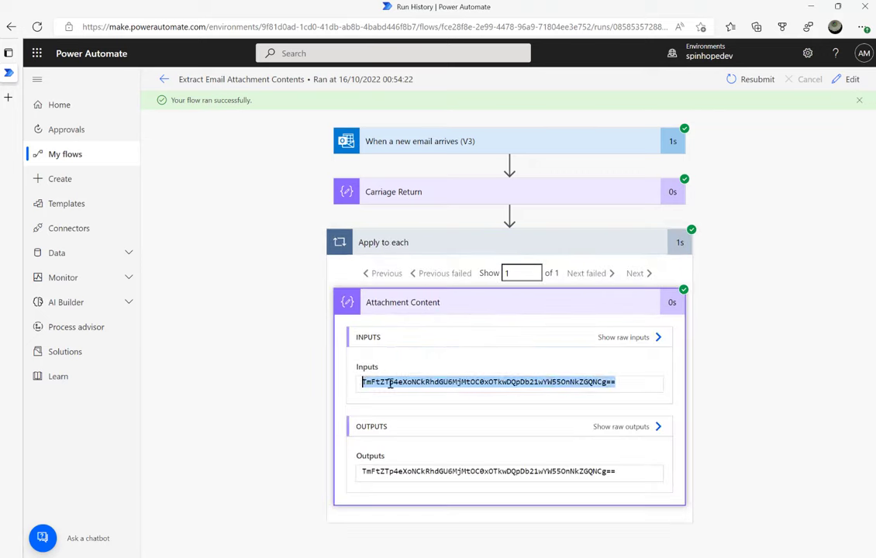
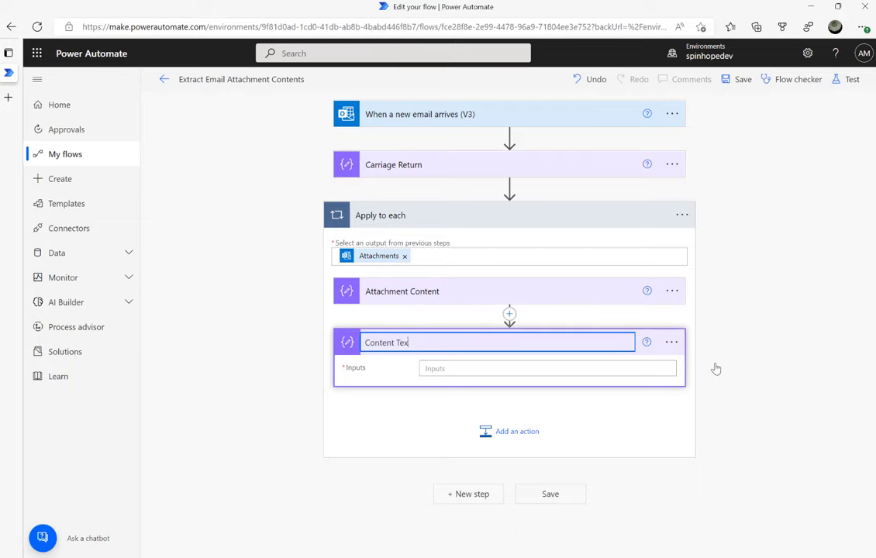
{"action": "left_click", "coordinate": [542, 369]}
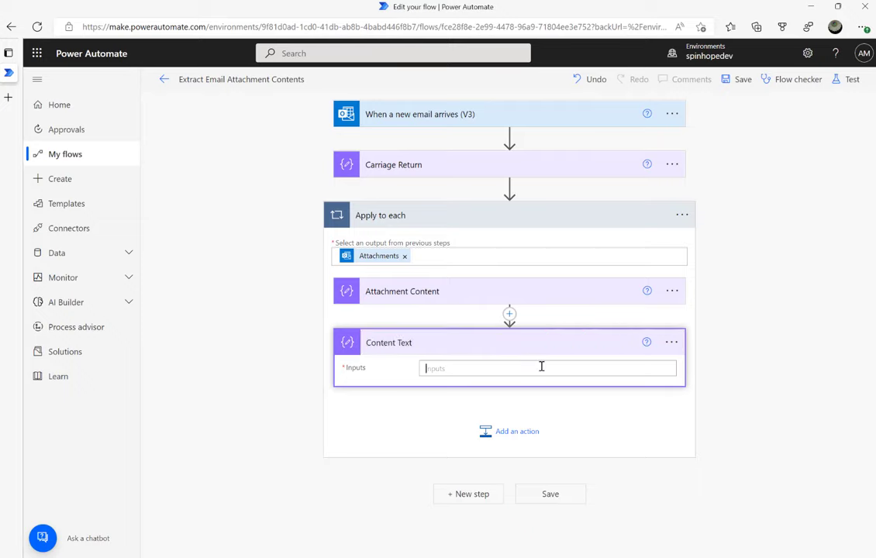
{"action": "left_click", "coordinate": [769, 392]}
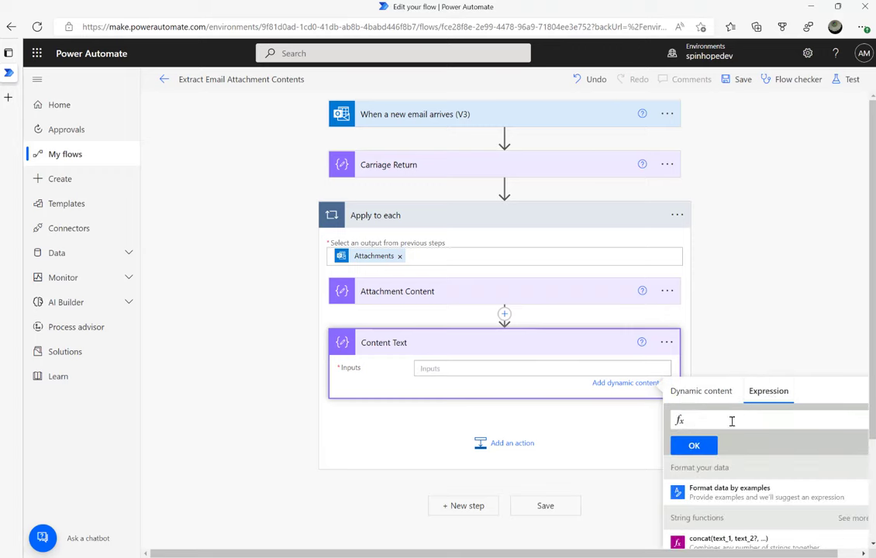
{"action": "type", "text": "bas"}
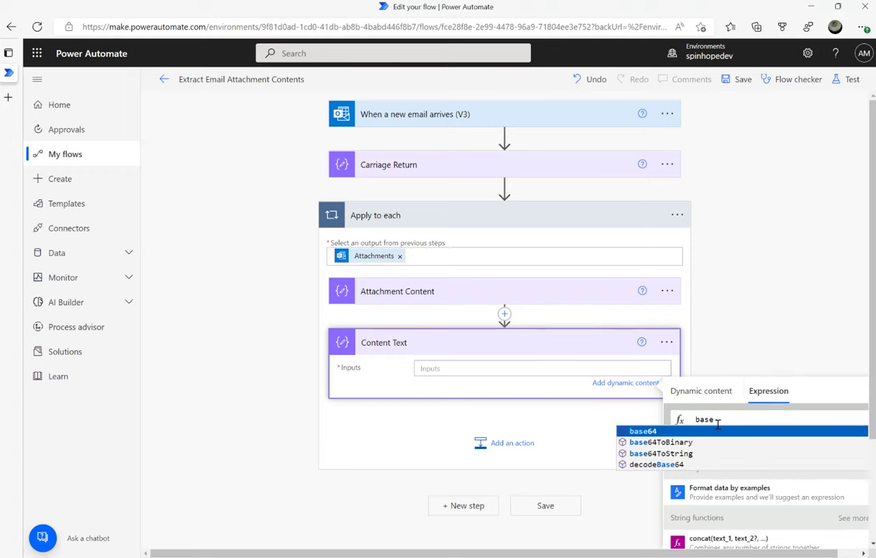
{"action": "type", "text": "e"}
{"action": "key", "text": "Down"}
{"action": "key", "text": "Down"}
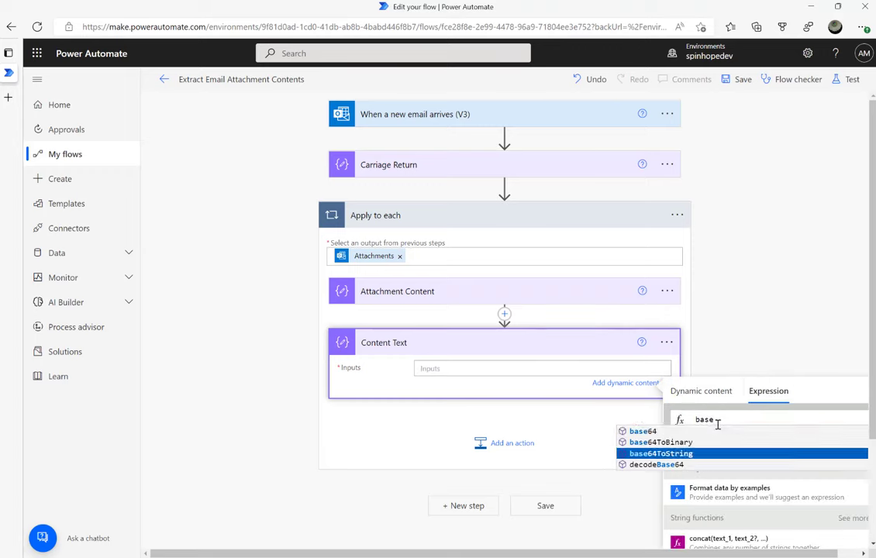
{"action": "key", "text": "Return"}
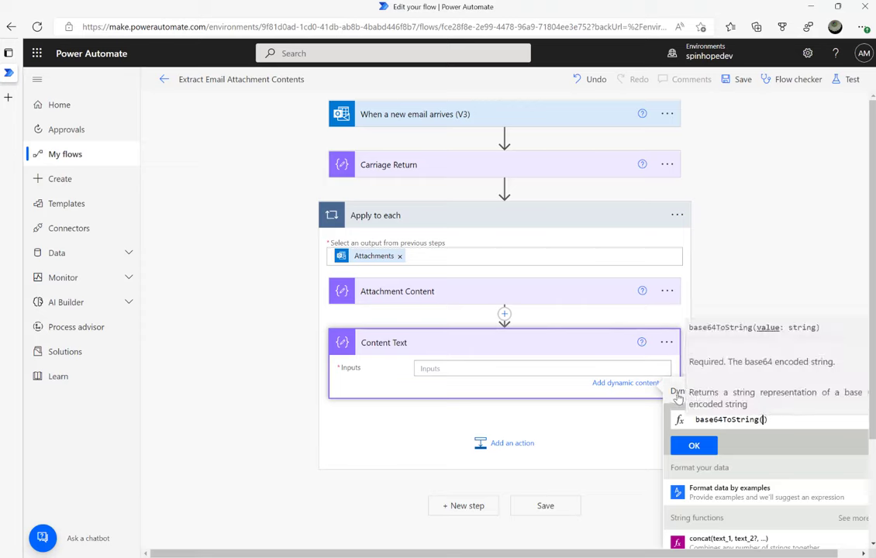
{"action": "left_click", "coordinate": [680, 393]}
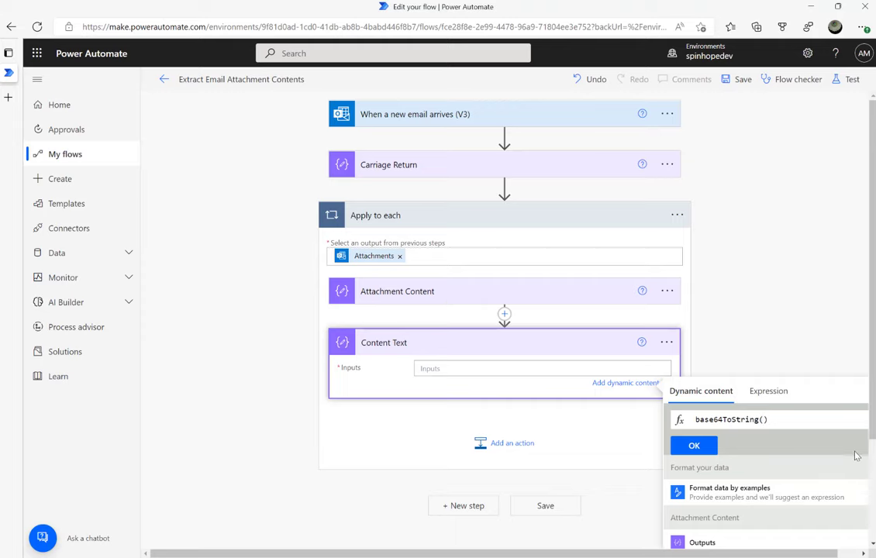
{"action": "scroll", "coordinate": [776, 481], "scroll_direction": "down", "scroll_amount": 1}
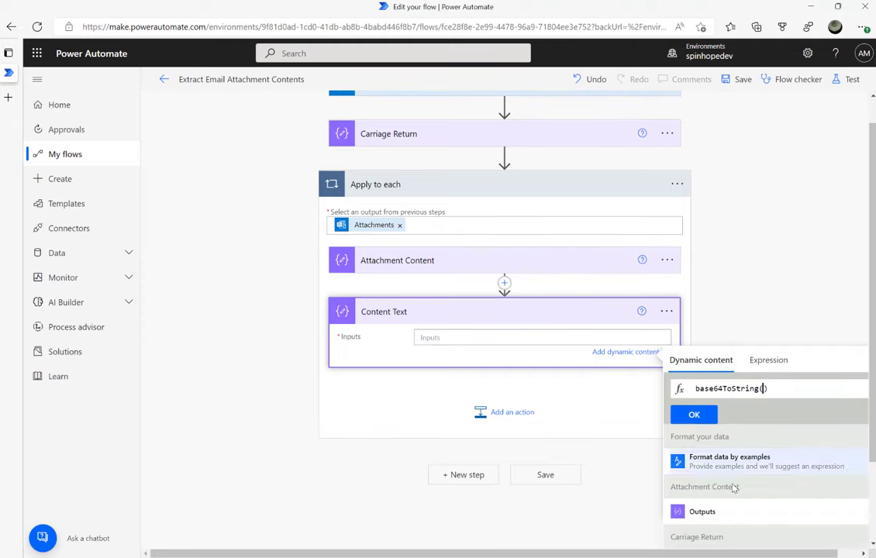
{"action": "left_click", "coordinate": [690, 513]}
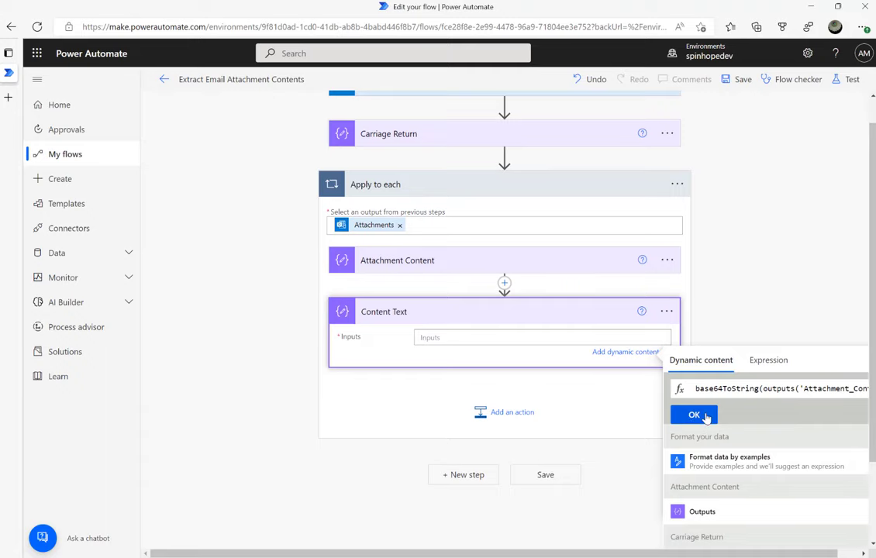
{"action": "left_click", "coordinate": [411, 265]}
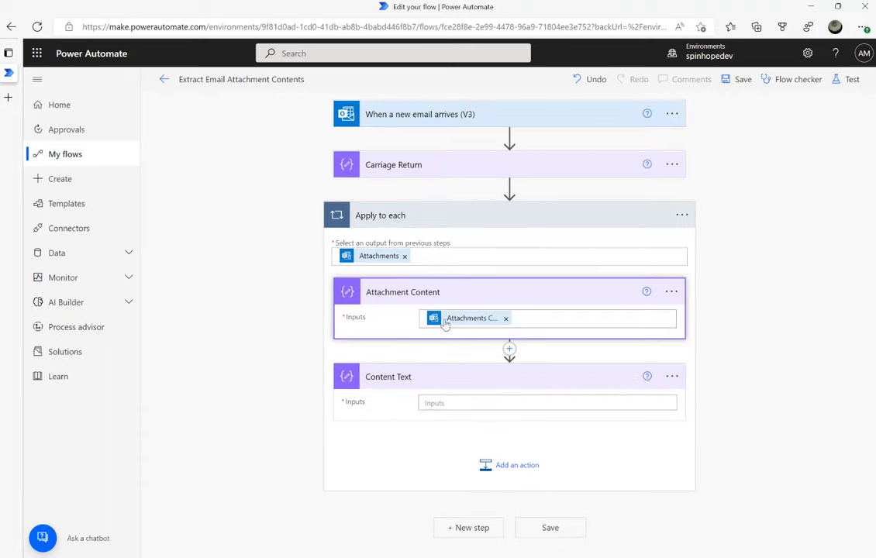
- Set the Content Text action's input to a base64ToString expression wrapping the Outputs of Attachment Content
{"action": "left_click", "coordinate": [456, 403]}
{"action": "left_click", "coordinate": [768, 426]}
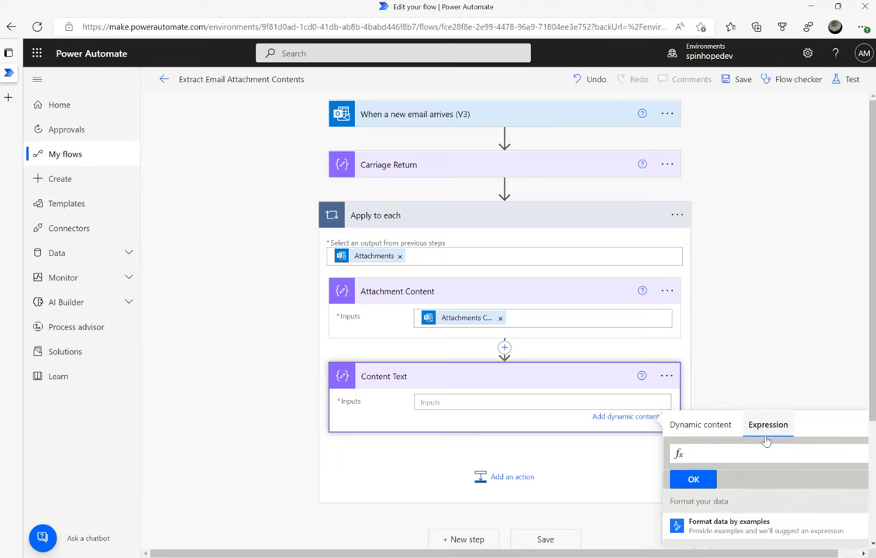
{"action": "type", "text": "base"}
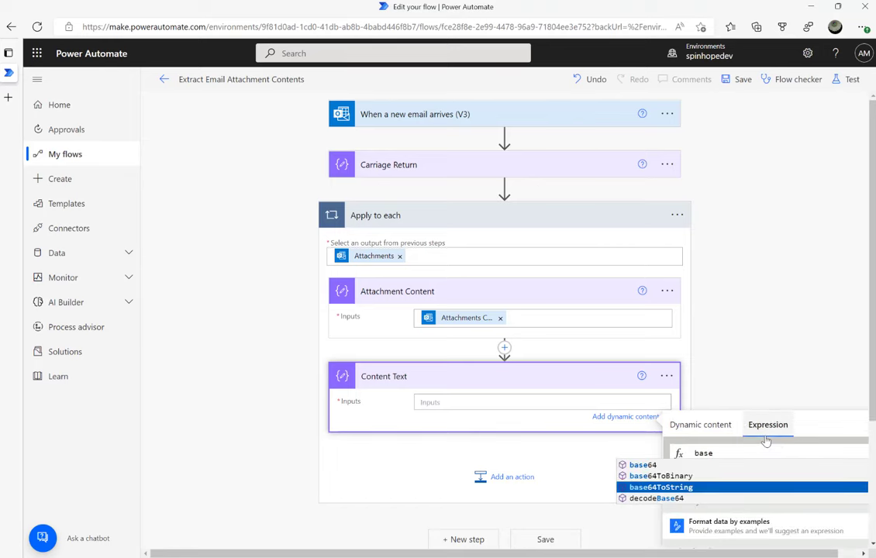
{"action": "key", "text": "Return"}
{"action": "type", "text": "("}
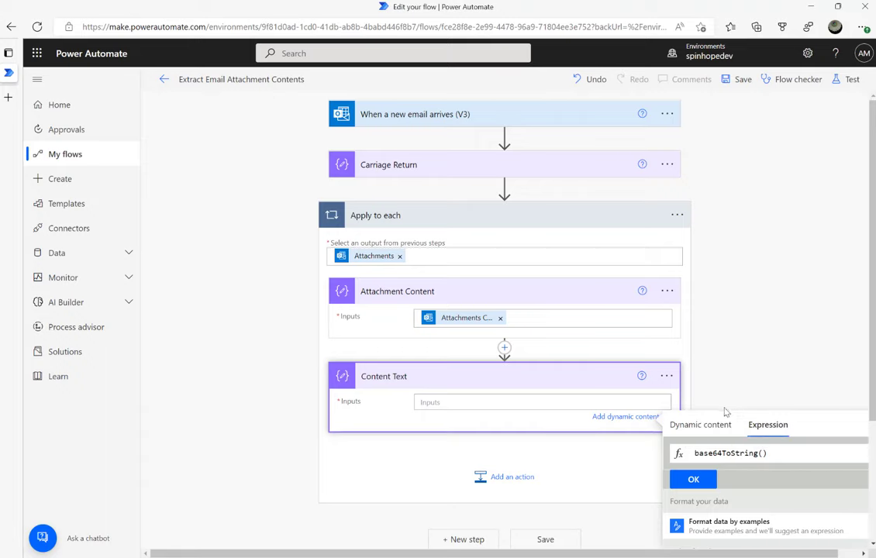
{"action": "left_click", "coordinate": [702, 426]}
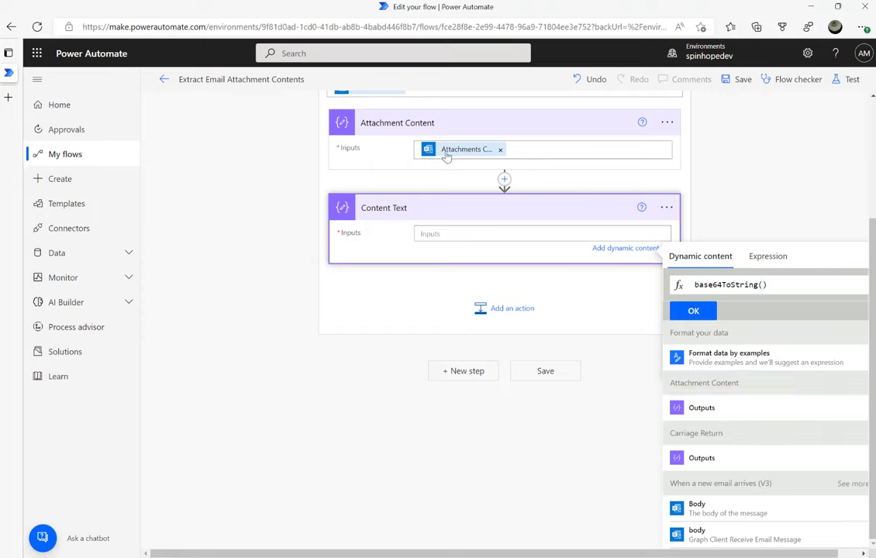
{"action": "left_click", "coordinate": [698, 411]}
{"action": "left_click", "coordinate": [693, 310]}
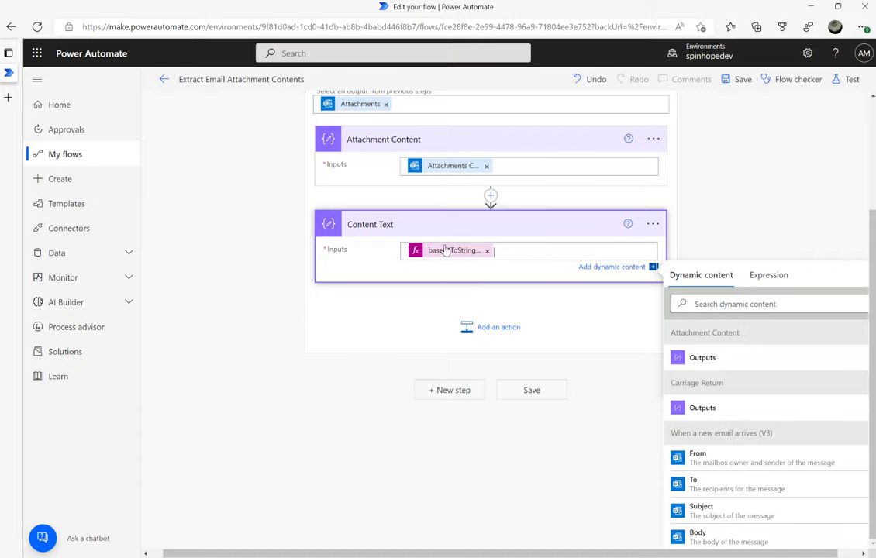
- Save and test the flow automatically with a recently used trigger, choosing the earlier succeeded run
{"action": "left_click", "coordinate": [847, 79]}
{"action": "left_click", "coordinate": [695, 142]}
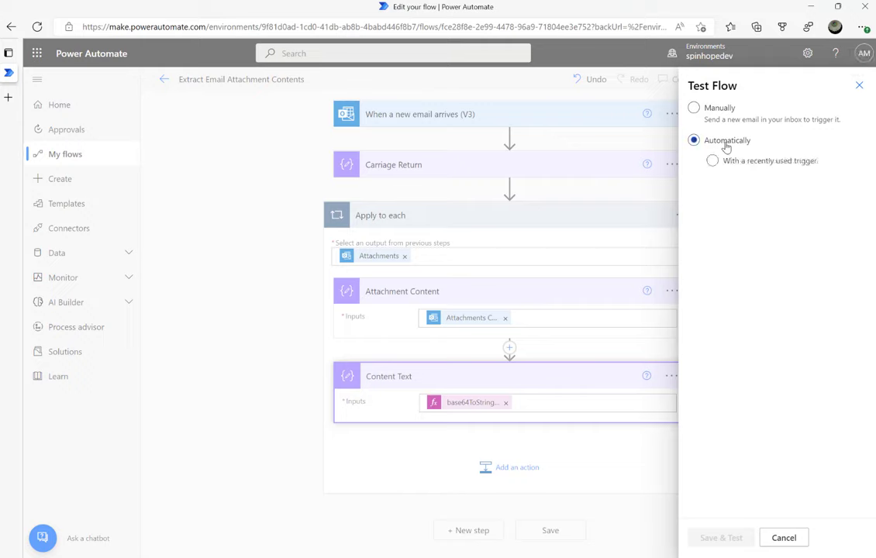
{"action": "left_click", "coordinate": [737, 164]}
{"action": "left_click", "coordinate": [699, 184]}
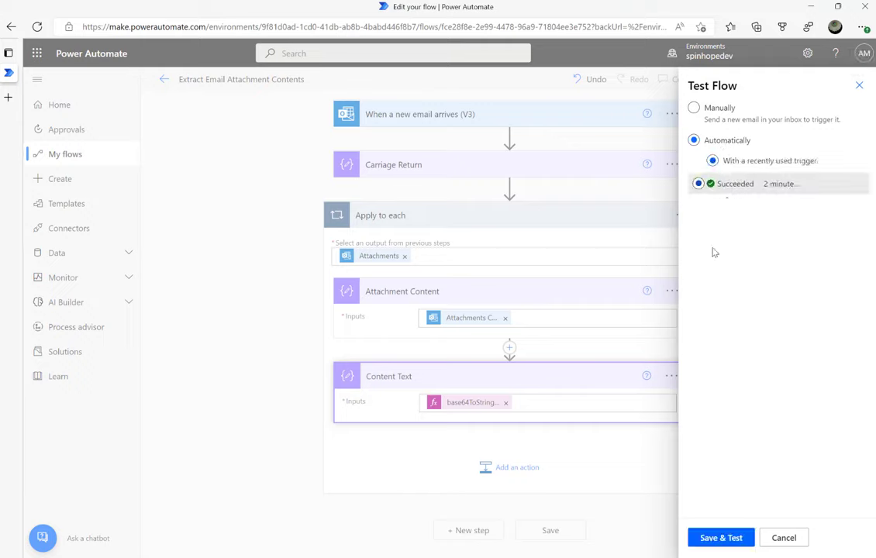
{"action": "left_click", "coordinate": [725, 537]}
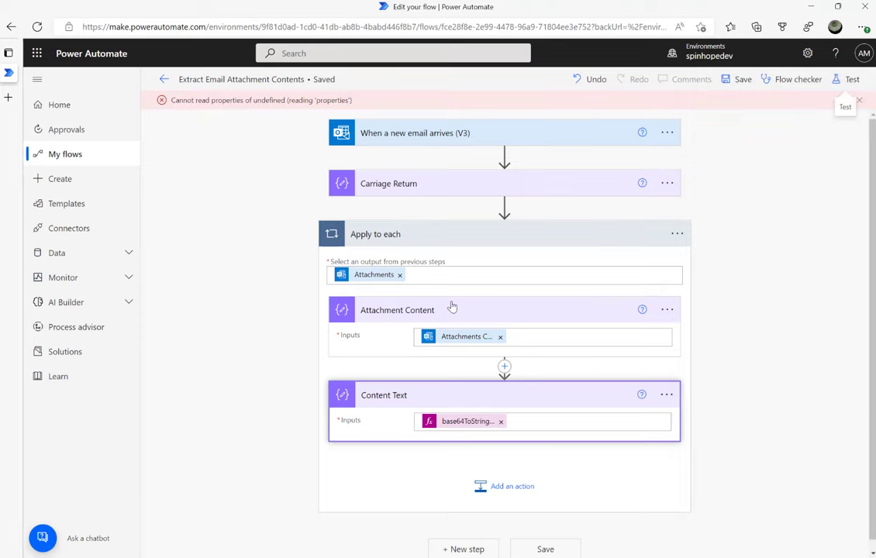
- Save the flow again and rerun the automatic test using the most recent test run as the trigger
{"action": "left_click", "coordinate": [741, 80]}
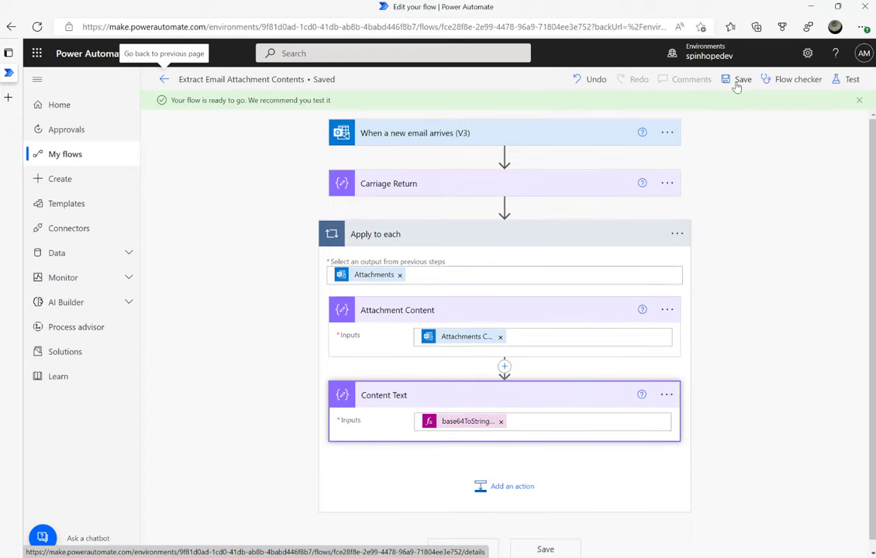
{"action": "left_click", "coordinate": [852, 79]}
{"action": "left_click", "coordinate": [699, 184]}
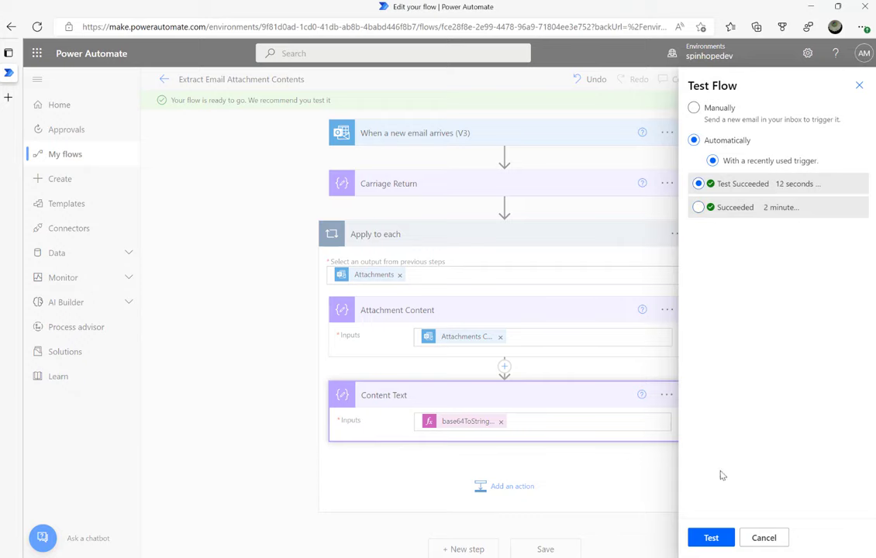
{"action": "left_click", "coordinate": [711, 545]}
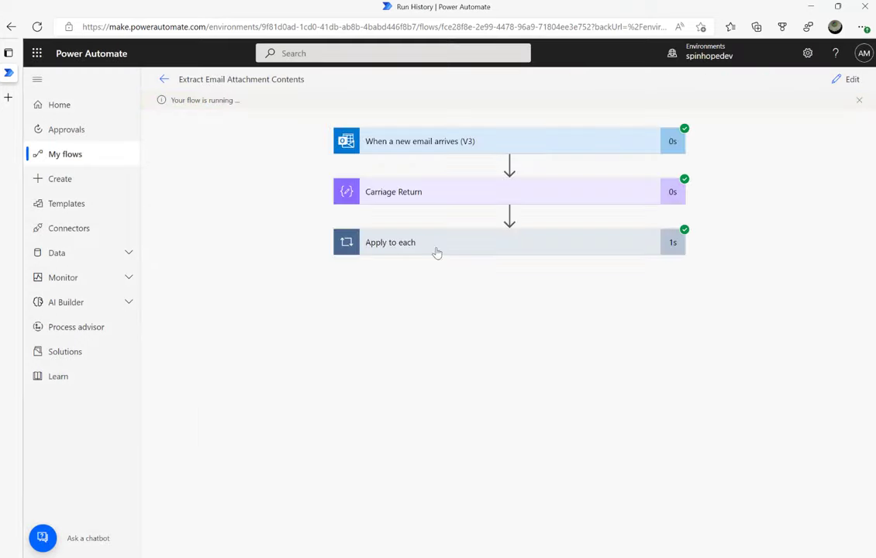
- Examine the inputs and outputs of the Content Text action within the Apply to each loop of the test run
{"action": "left_click", "coordinate": [434, 250]}
{"action": "left_click", "coordinate": [434, 352]}
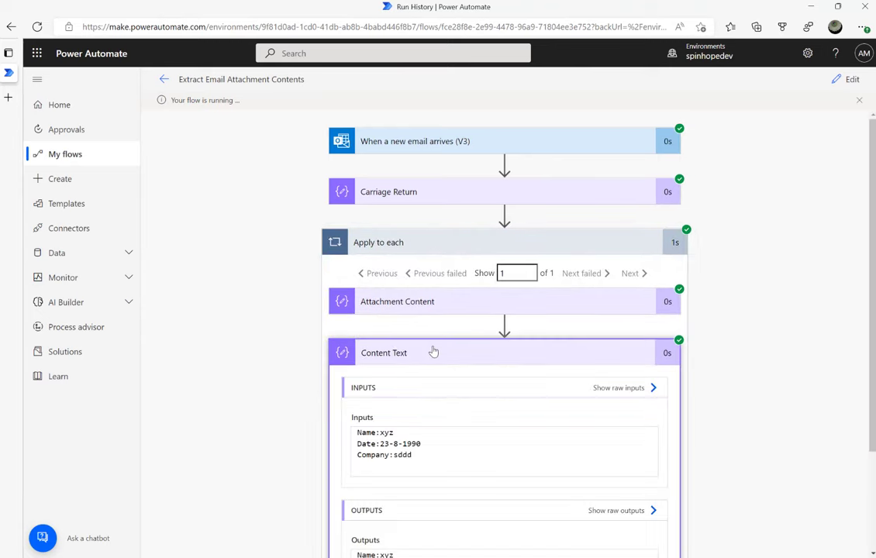
{"action": "scroll", "coordinate": [435, 352], "scroll_direction": "down", "scroll_amount": 1}
{"action": "scroll", "coordinate": [435, 352], "scroll_direction": "down", "scroll_amount": 2}
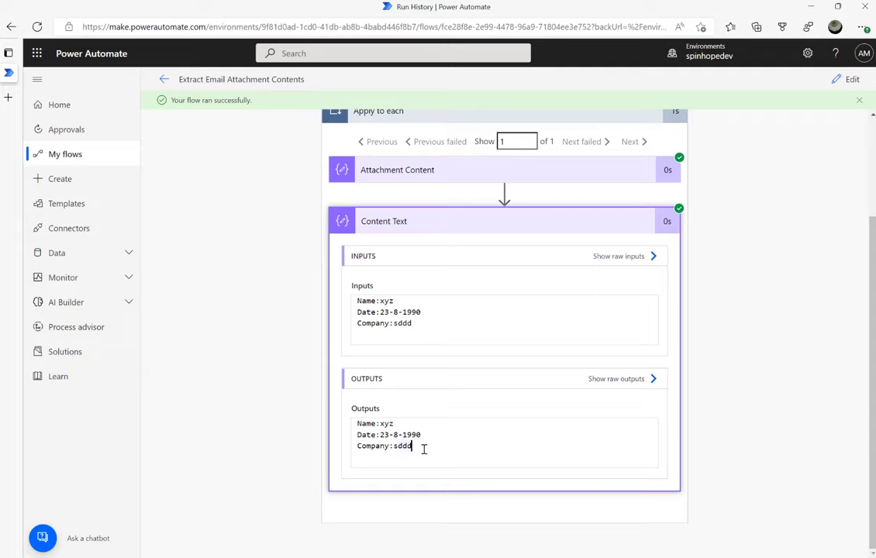
{"action": "left_click_drag", "start_coordinate": [403, 428], "coordinate": [349, 427]}
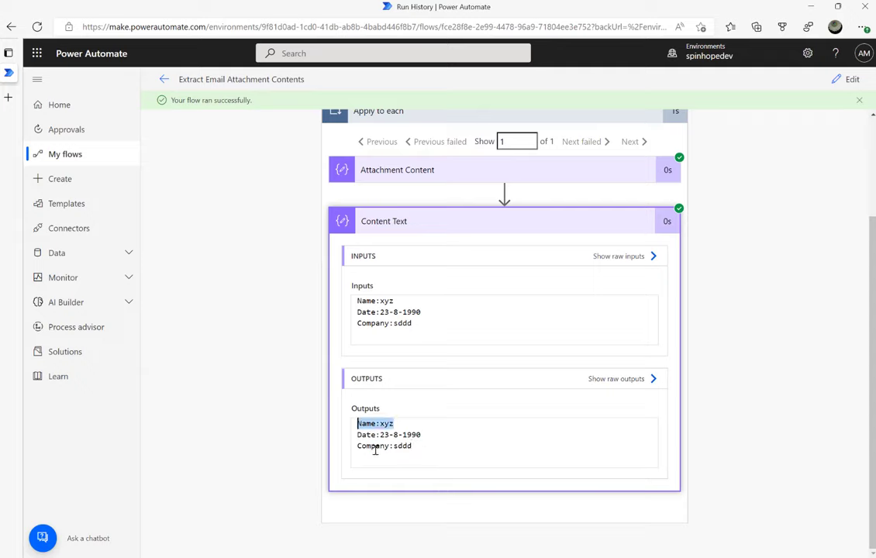
- Reopen the flow for editing, check the Carriage Return input, and add a Compose action after Content Text inside the Apply to each loop
{"action": "left_click", "coordinate": [843, 86]}
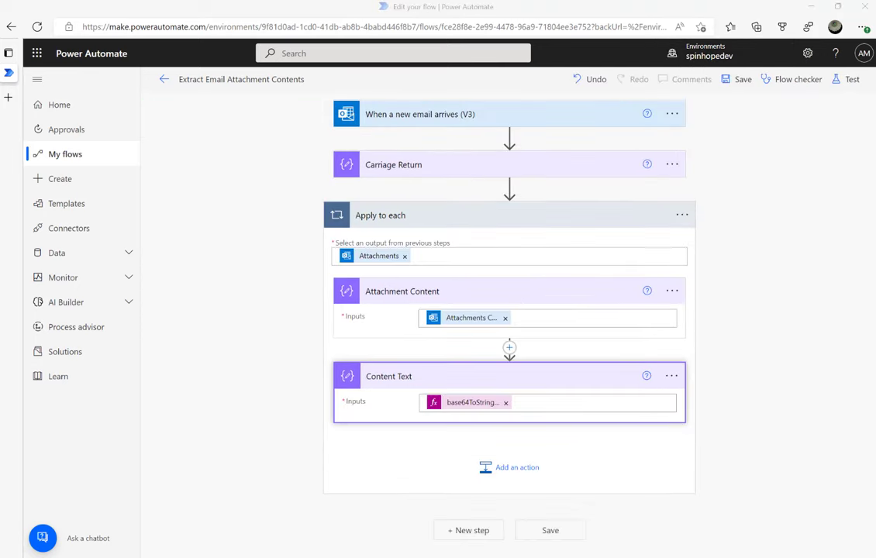
{"action": "left_click", "coordinate": [419, 170]}
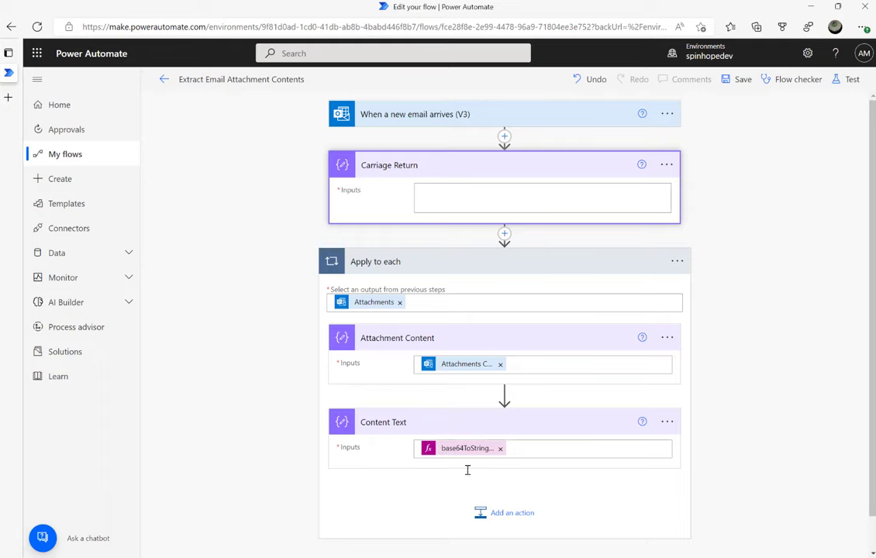
{"action": "left_click", "coordinate": [496, 514]}
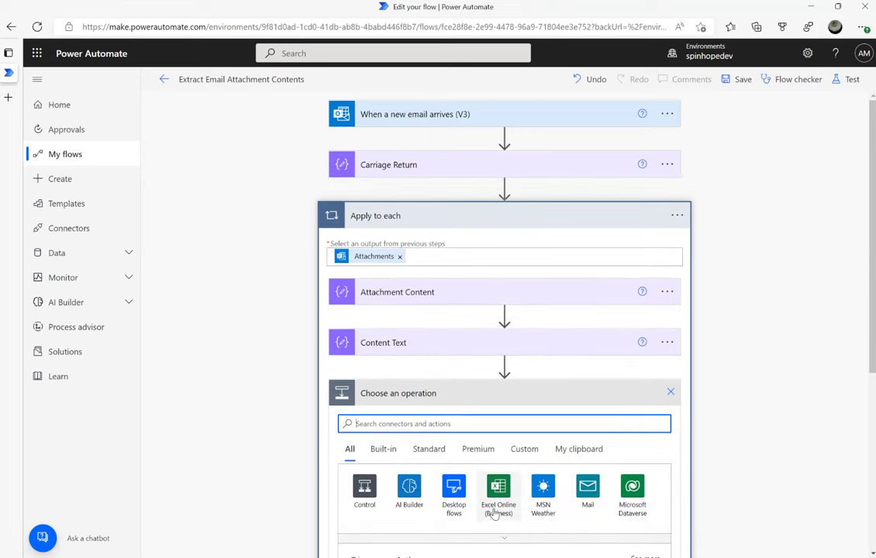
{"action": "type", "text": "d"}
{"action": "type", "text": "ompose"}
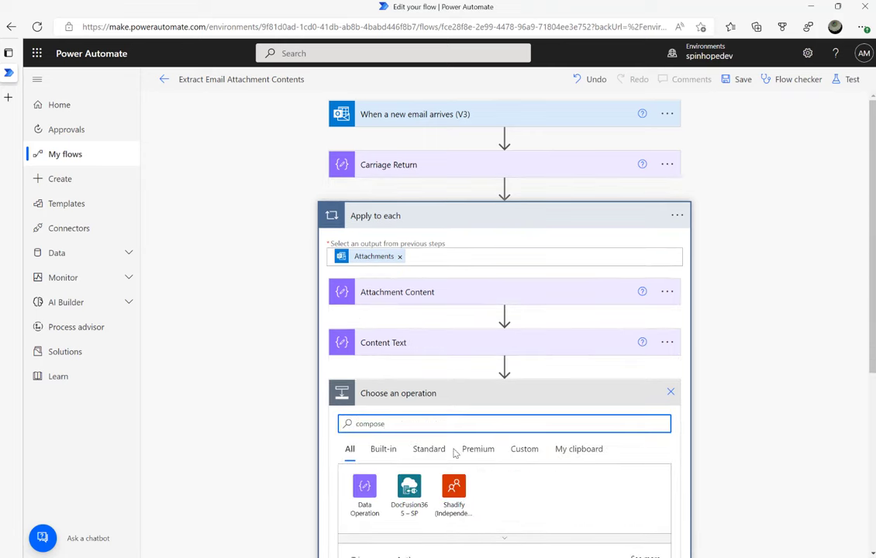
{"action": "scroll", "coordinate": [464, 415], "scroll_direction": "down", "scroll_amount": 2}
{"action": "left_click", "coordinate": [391, 448]}
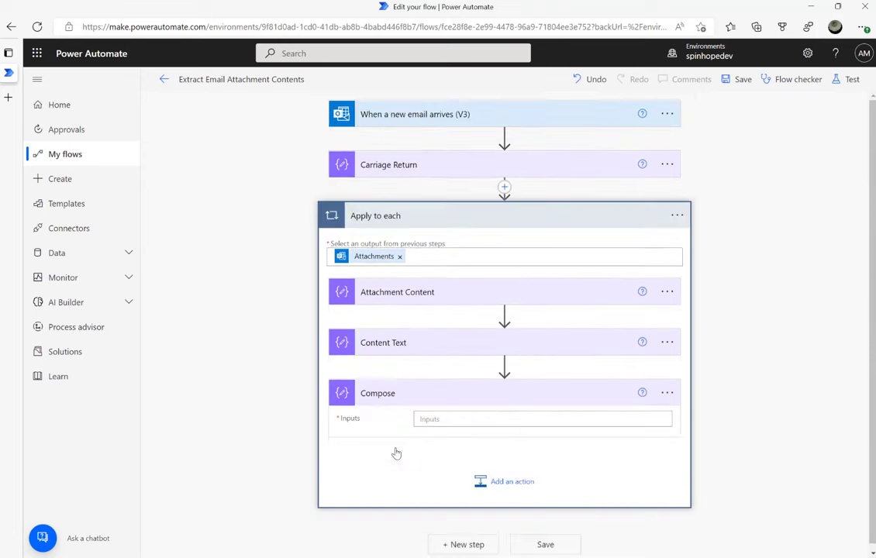
- Rename the new Compose action after Content Text to Extract Each Content Text
{"action": "left_click", "coordinate": [666, 393]}
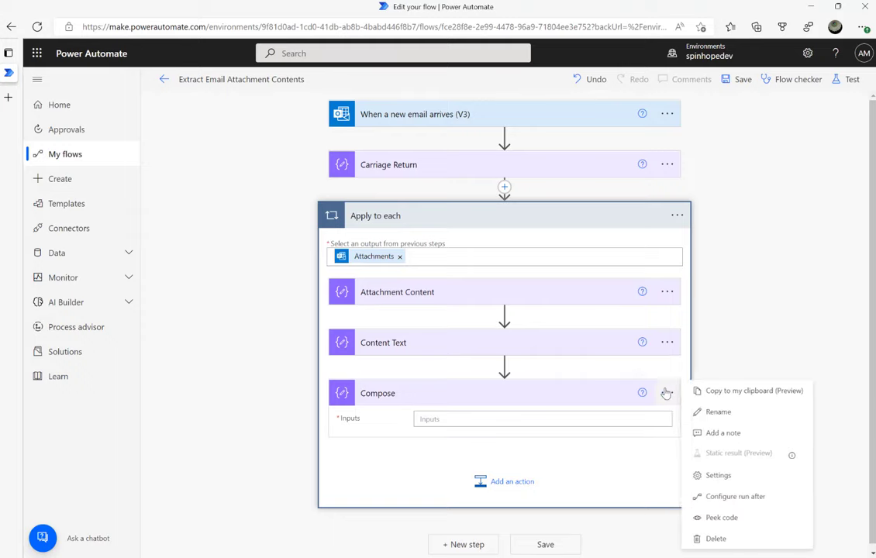
{"action": "left_click", "coordinate": [721, 413]}
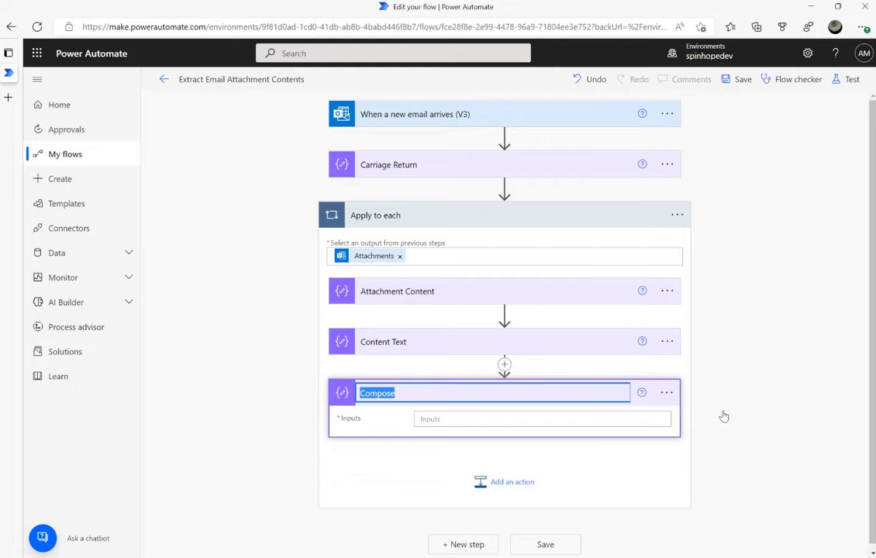
{"action": "type", "text": "Extract"}
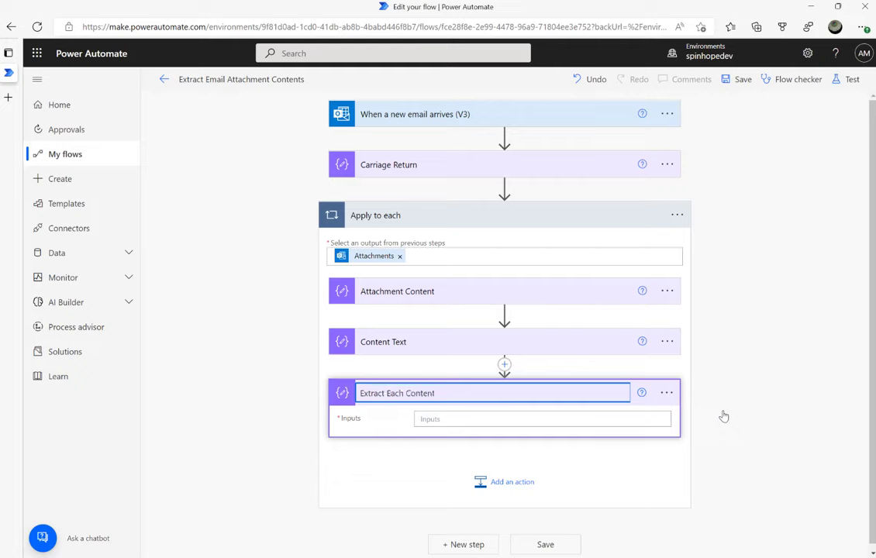
{"action": "type", "text": "Each Content Text"}
- Set the Extract Each Content Text input to the expression split(outputs('Content_Text'),outputs('Carriage_Return'))
{"action": "left_click", "coordinate": [497, 419]}
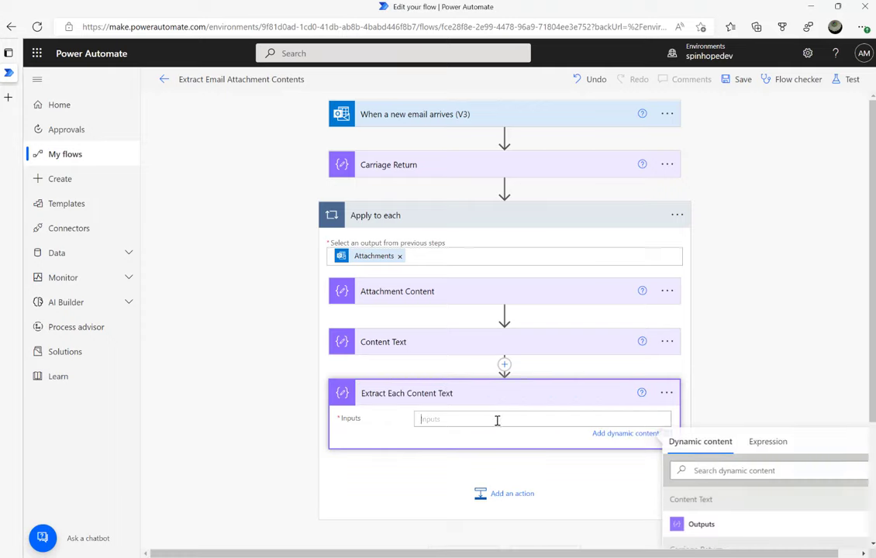
{"action": "left_click", "coordinate": [768, 449]}
{"action": "type", "text": "split("}
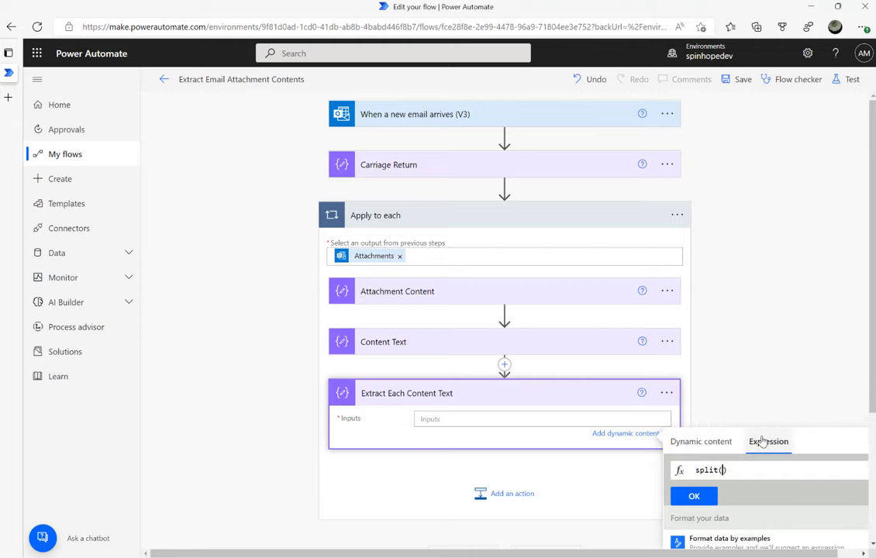
{"action": "left_click", "coordinate": [756, 442]}
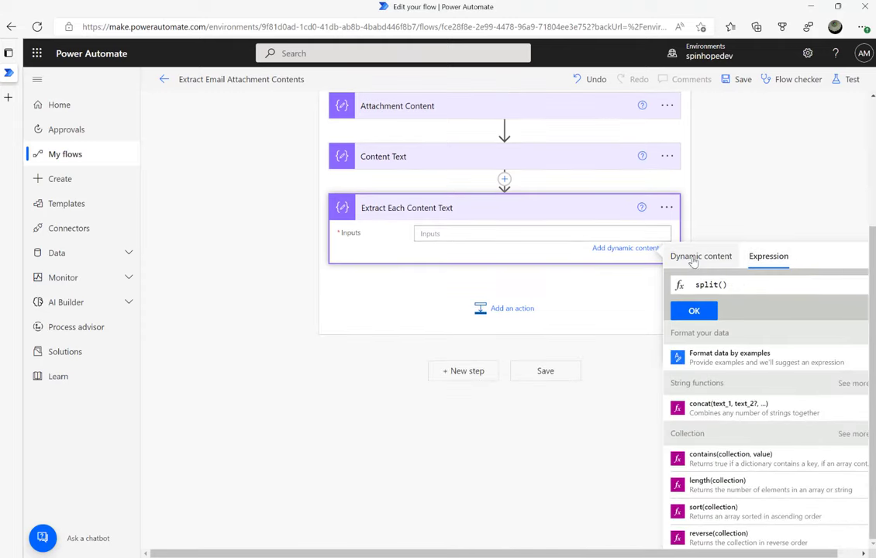
{"action": "left_click", "coordinate": [692, 259]}
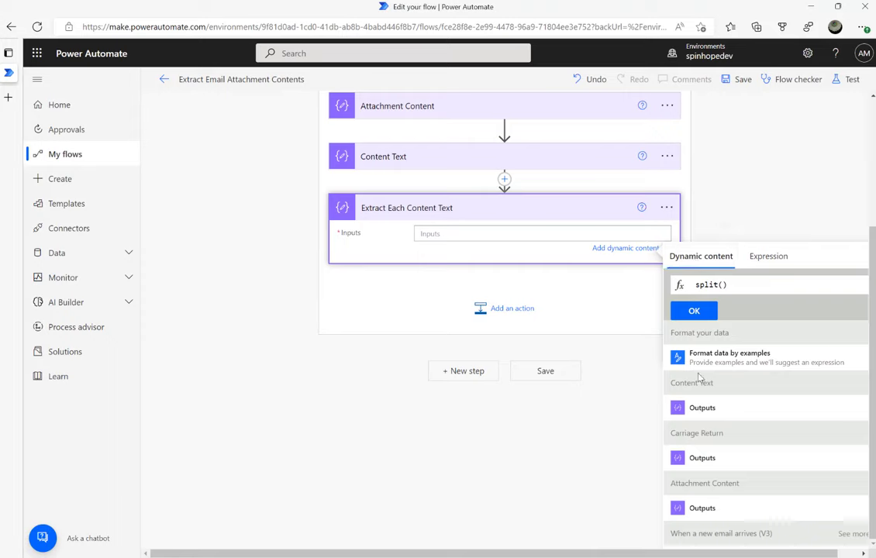
{"action": "left_click", "coordinate": [697, 418]}
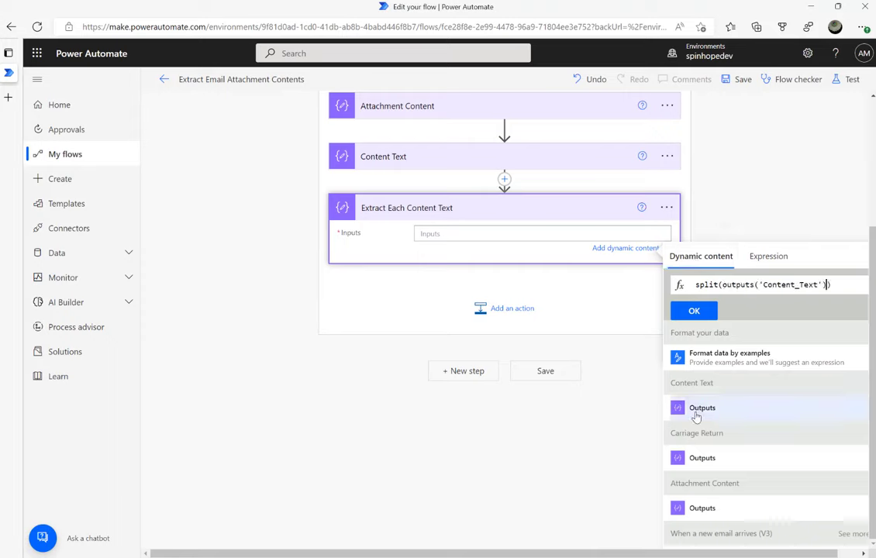
{"action": "type", "text": ","}
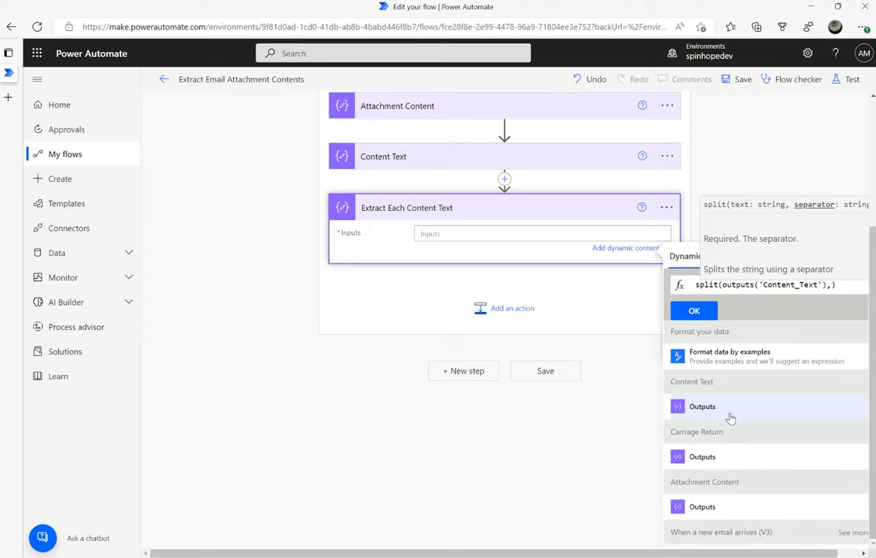
{"action": "scroll", "coordinate": [731, 419], "scroll_direction": "down", "scroll_amount": 1}
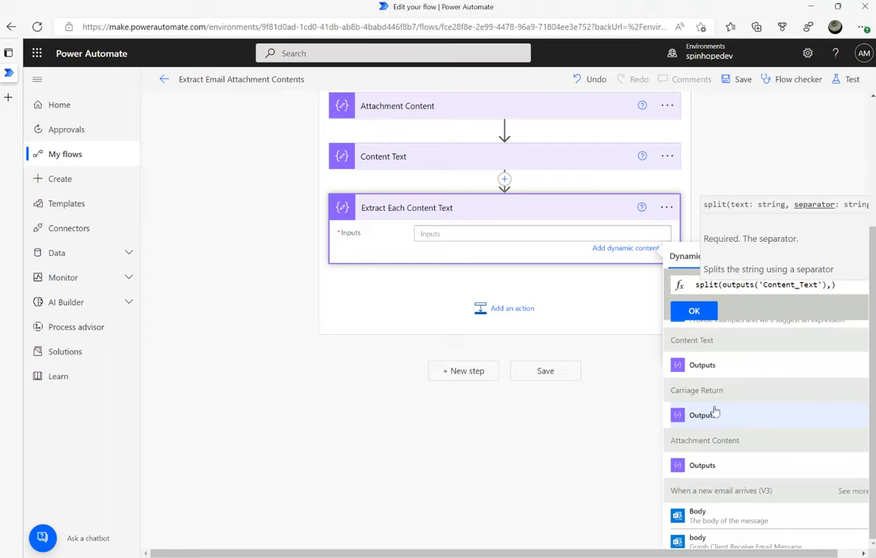
{"action": "left_click", "coordinate": [712, 414]}
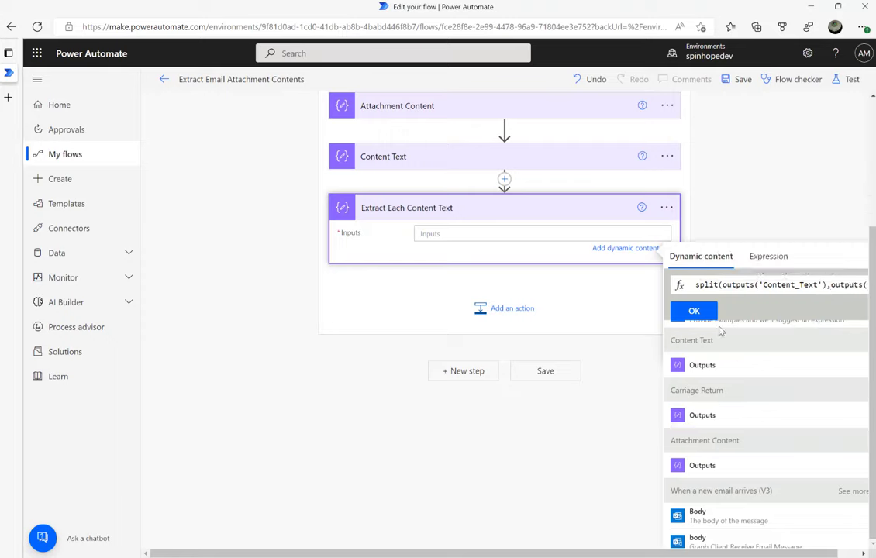
{"action": "left_click", "coordinate": [695, 311]}
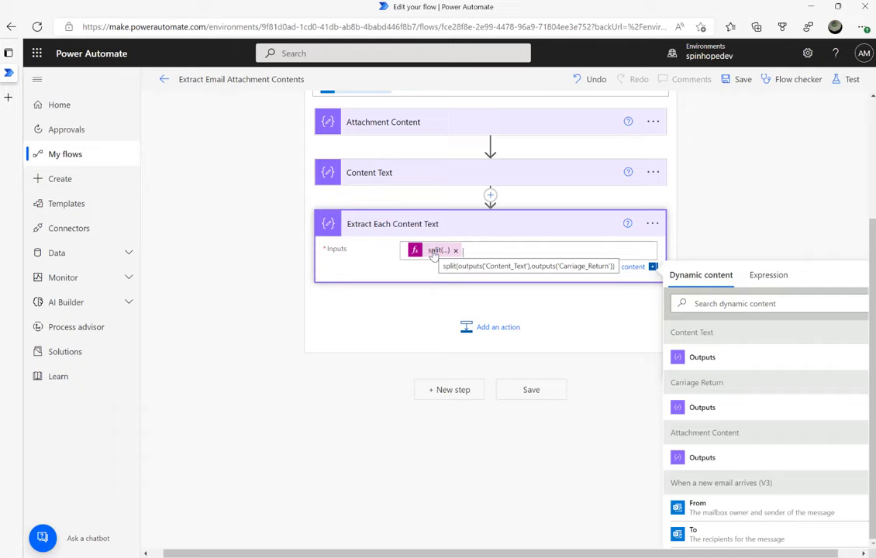
- Add another Compose action after Extract Each Content Text inside the Apply to each loop and rename it Name
{"action": "left_click", "coordinate": [487, 328]}
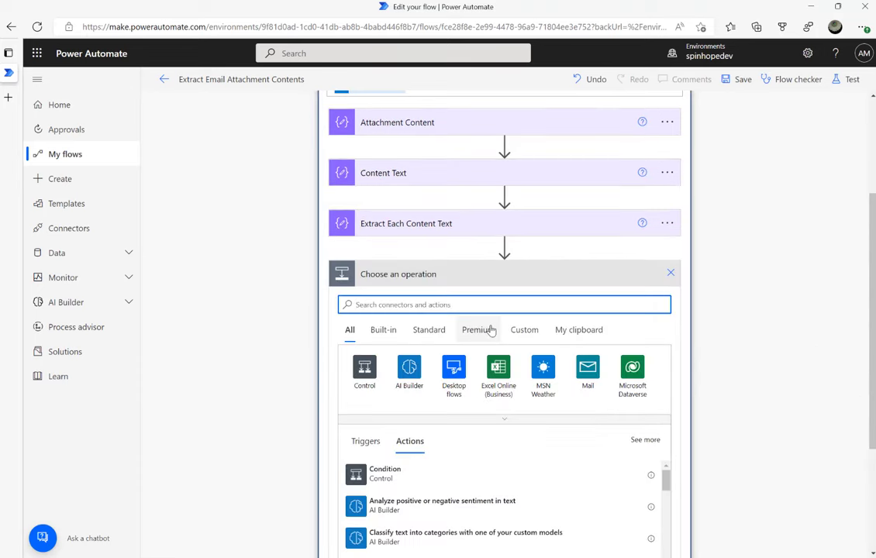
{"action": "type", "text": "compose"}
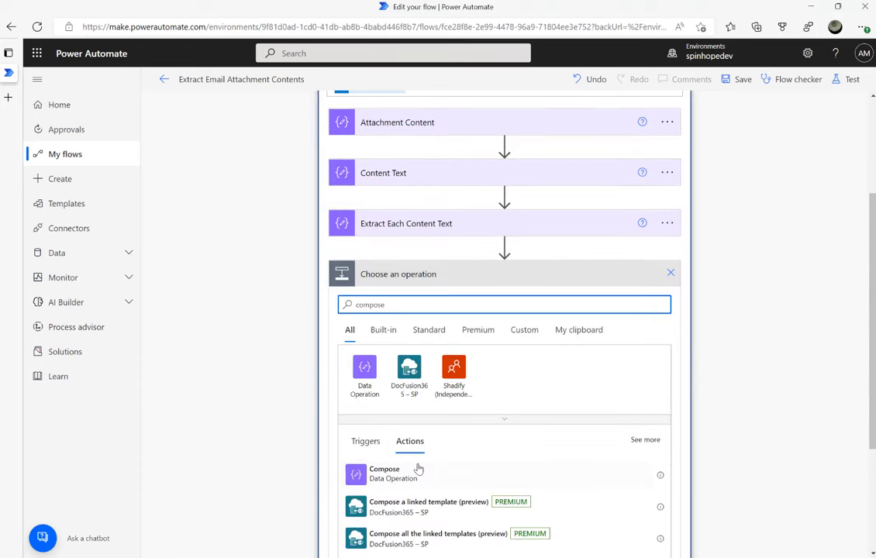
{"action": "left_click", "coordinate": [399, 475]}
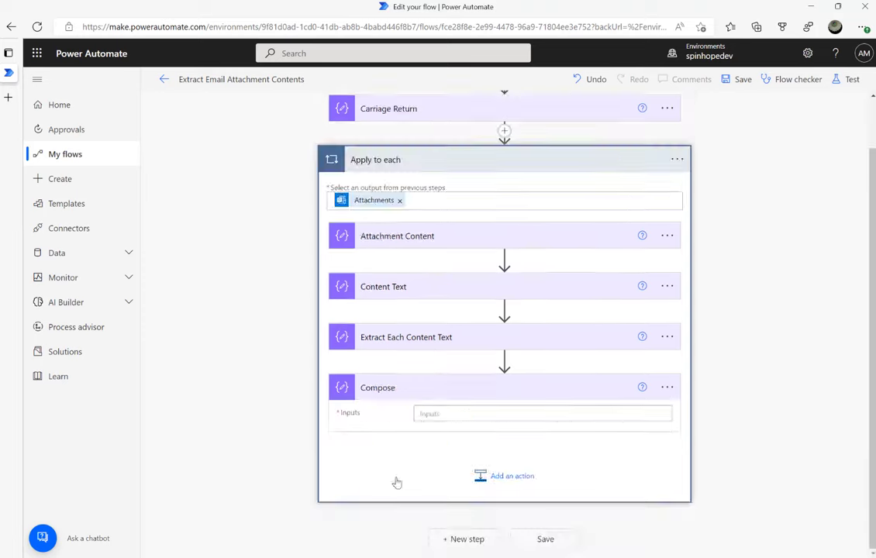
{"action": "left_click", "coordinate": [667, 387]}
{"action": "left_click", "coordinate": [709, 406]}
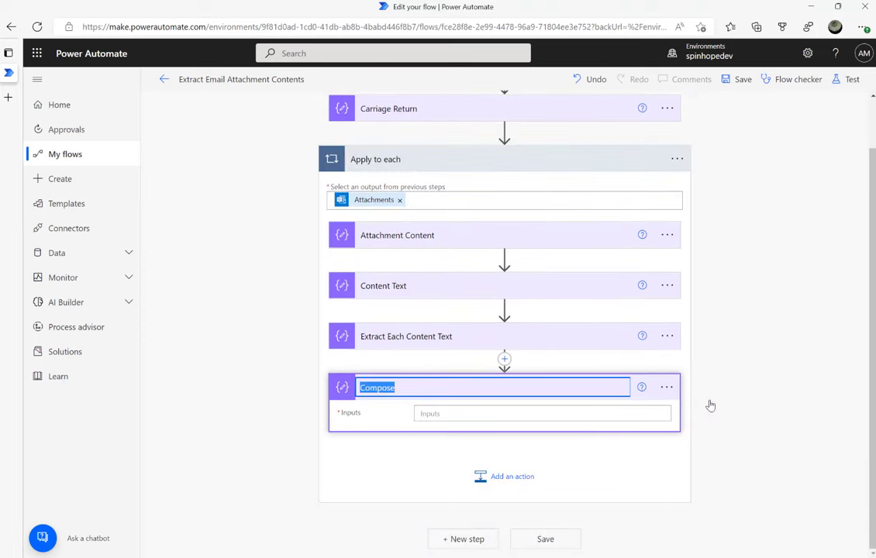
{"action": "type", "text": "Name"}
{"action": "key", "text": "Return"}
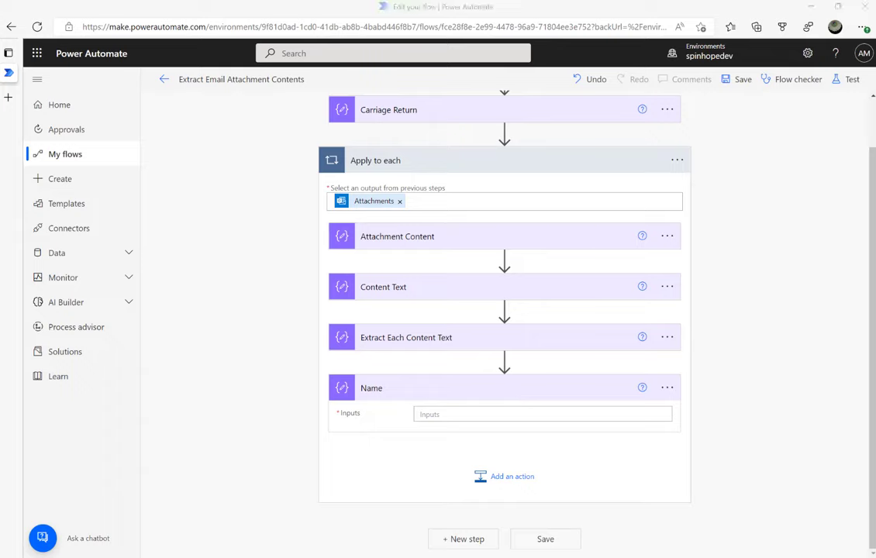
- Insert the Outputs of Extract Each Content Text into the Name action's input, and move that reference into its expression editor
{"action": "left_click", "coordinate": [454, 414]}
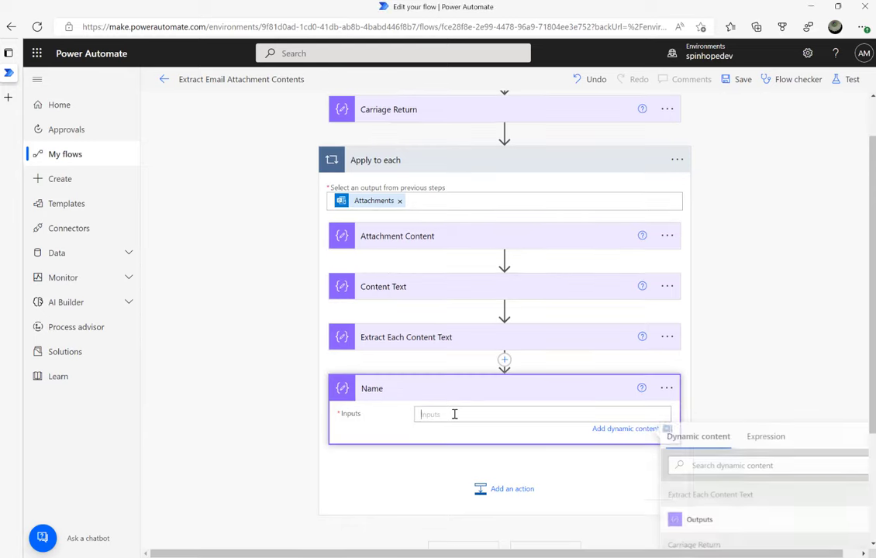
{"action": "scroll", "coordinate": [718, 398], "scroll_direction": "down", "scroll_amount": 2}
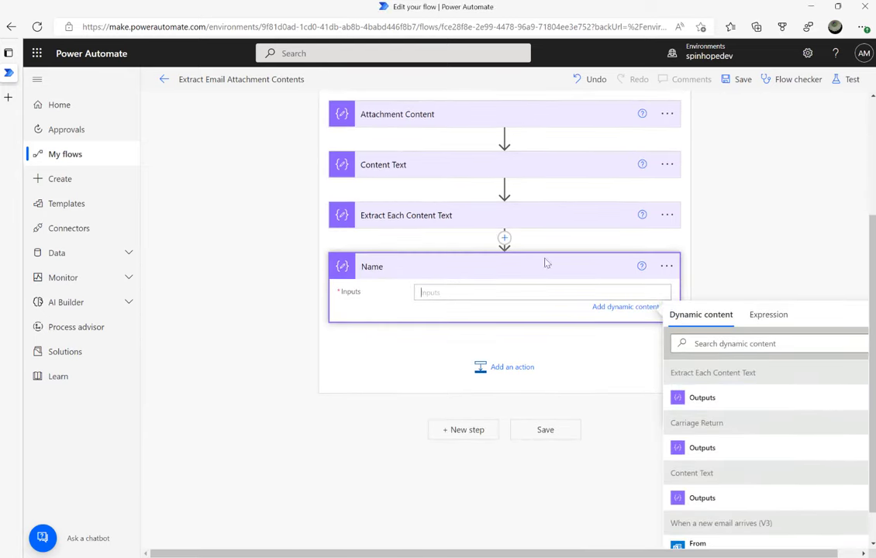
{"action": "left_click", "coordinate": [706, 400]}
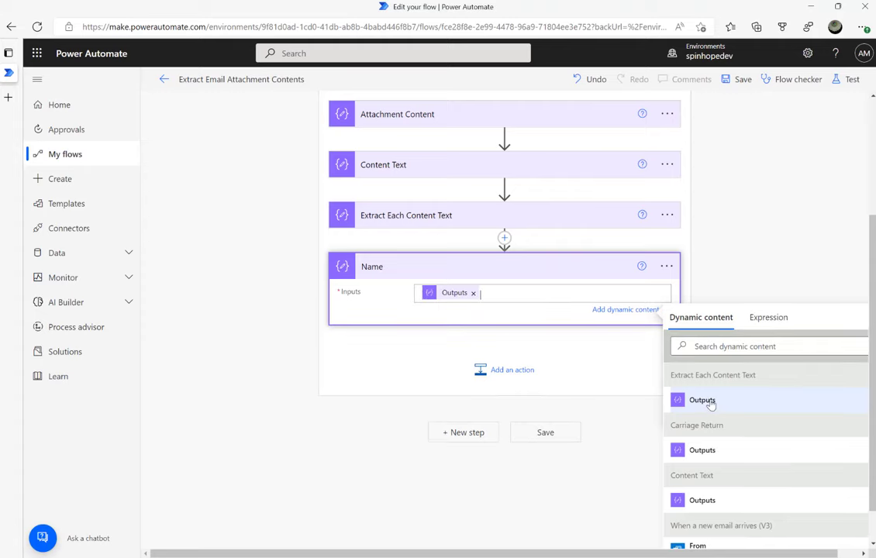
{"action": "left_click", "coordinate": [437, 222]}
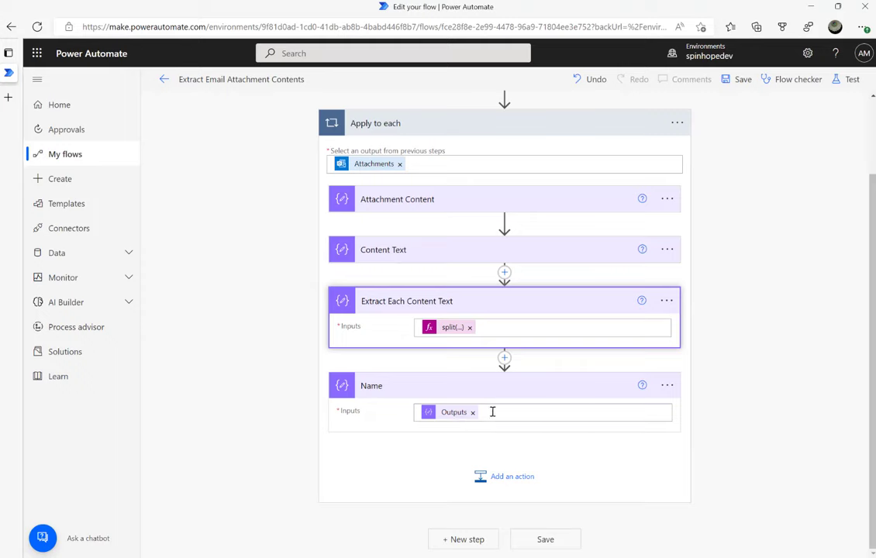
{"action": "left_click", "coordinate": [481, 414]}
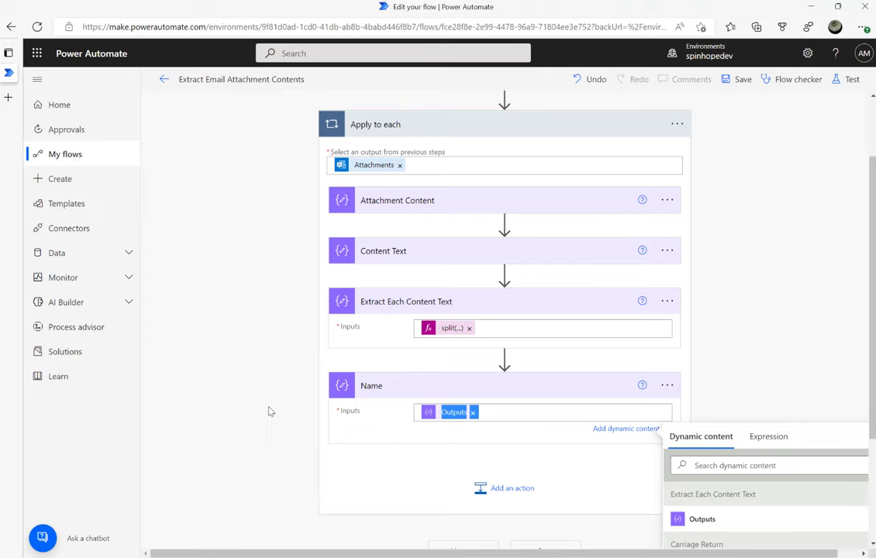
{"action": "key", "text": "BackSpace"}
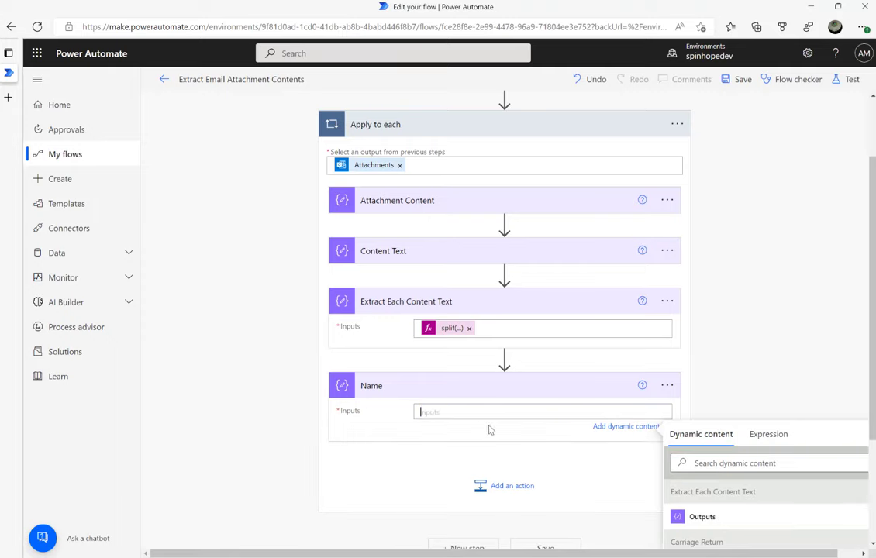
{"action": "left_click", "coordinate": [779, 438]}
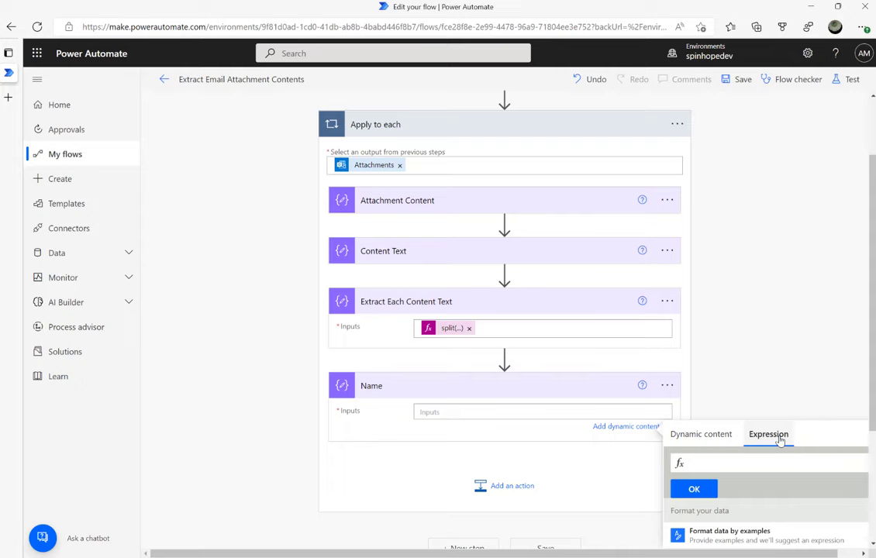
{"action": "type", "text": "{outputs('Extract_Each_Content_Text')}"}
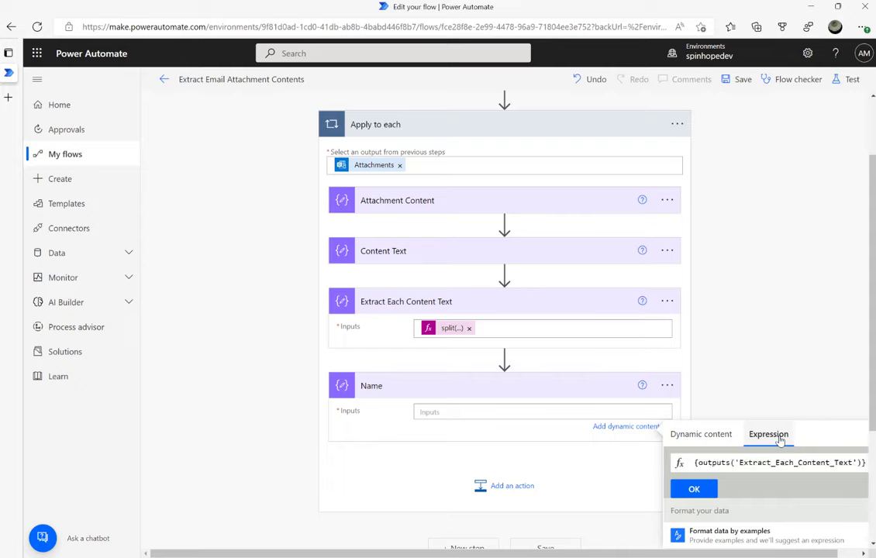
- Edit the Name action's expression to outputs('Extract_Each_Content_Text')[0] and apply it as the input
{"action": "key", "text": "Left"}
{"action": "key", "text": "Left"}
{"action": "key", "text": "Left"}
{"action": "key", "text": "Left"}
{"action": "key", "text": "Left"}
{"action": "key", "text": "Left"}
{"action": "key", "text": "Left"}
{"action": "key", "text": "Left"}
{"action": "key", "text": "Left"}
{"action": "key", "text": "Left"}
{"action": "key", "text": "Left"}
{"action": "key", "text": "Left"}
{"action": "key", "text": "Left"}
{"action": "key", "text": "Left"}
{"action": "key", "text": "Left"}
{"action": "key", "text": "Left"}
{"action": "key", "text": "Left"}
{"action": "key", "text": "Left"}
{"action": "key", "text": "Left"}
{"action": "key", "text": "Left"}
{"action": "key", "text": "Left"}
{"action": "key", "text": "Left"}
{"action": "key", "text": "Left"}
{"action": "key", "text": "Left"}
{"action": "key", "text": "Left"}
{"action": "key", "text": "Left"}
{"action": "key", "text": "Left"}
{"action": "key", "text": "Left"}
{"action": "key", "text": "Left"}
{"action": "key", "text": "Left"}
{"action": "type", "text": "@"}
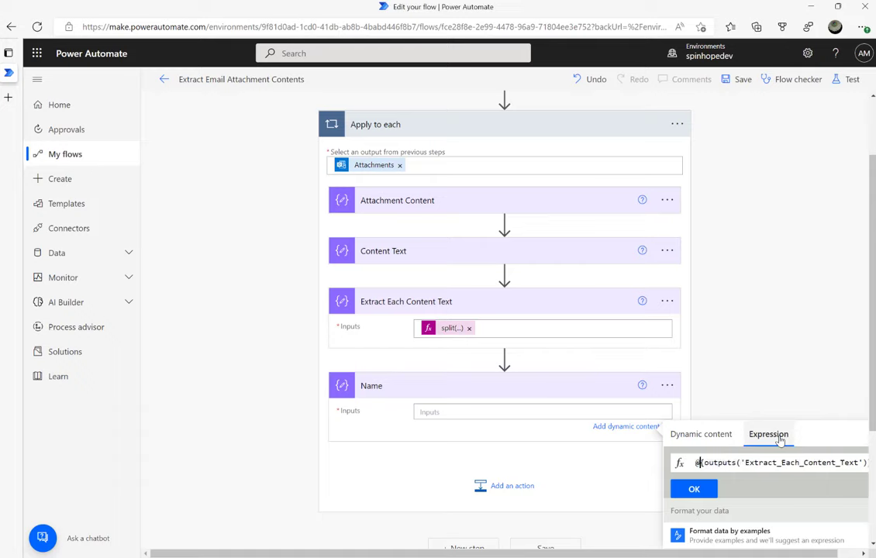
{"action": "key", "text": "Right"}
{"action": "key", "text": "BackSpace"}
{"action": "key", "text": "BackSpace"}
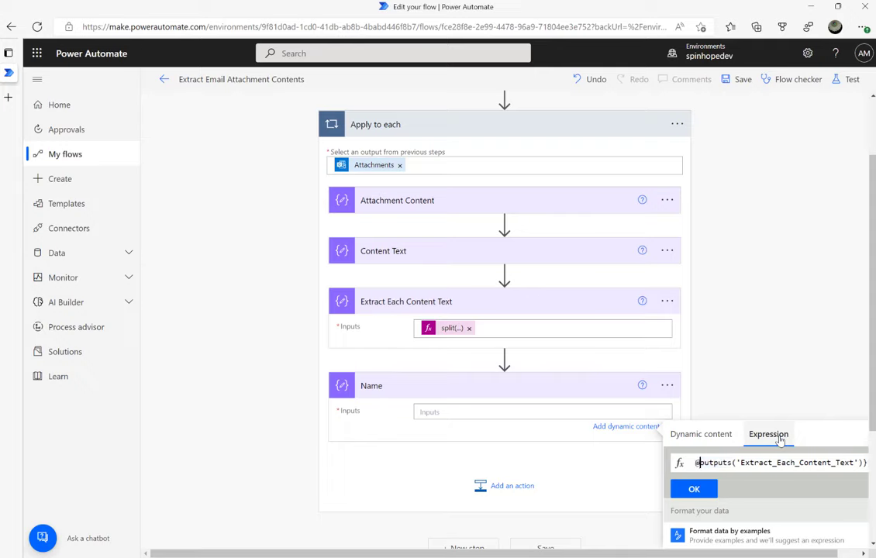
{"action": "key", "text": "Right"}
{"action": "key", "text": "Right"}
{"action": "key", "text": "Right"}
{"action": "key", "text": "Right"}
{"action": "key", "text": "Right"}
{"action": "key", "text": "Right"}
{"action": "key", "text": "Right"}
{"action": "key", "text": "Right"}
{"action": "key", "text": "Right"}
{"action": "key", "text": "Right"}
{"action": "key", "text": "Right"}
{"action": "key", "text": "Right"}
{"action": "key", "text": "Right"}
{"action": "key", "text": "Right"}
{"action": "key", "text": "Right"}
{"action": "key", "text": "Right"}
{"action": "key", "text": "Right"}
{"action": "key", "text": "Right"}
{"action": "key", "text": "Right"}
{"action": "key", "text": "Right"}
{"action": "key", "text": "Right"}
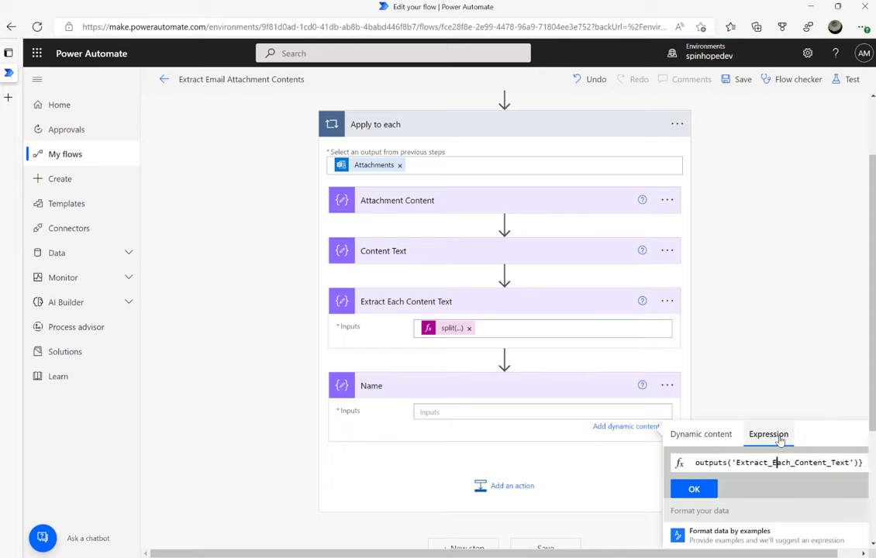
{"action": "key", "text": "BackSpace"}
{"action": "type", "text": "[0"}
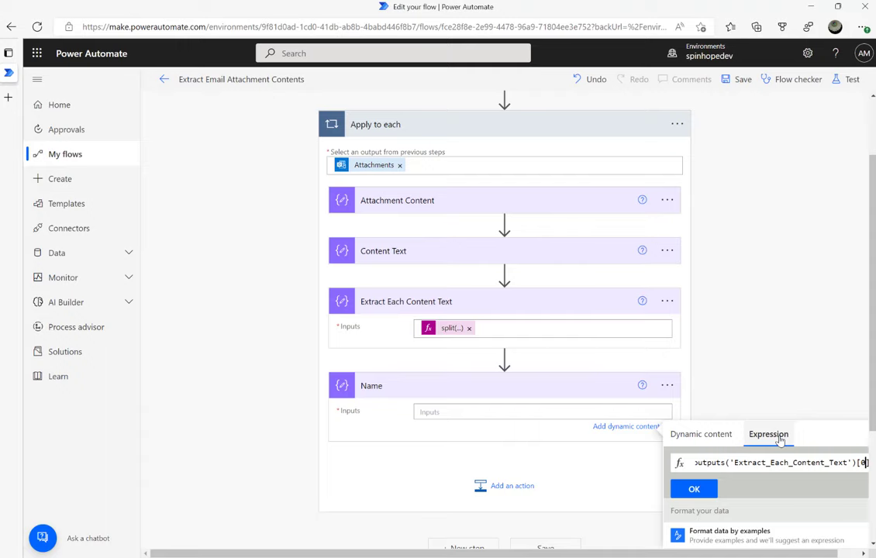
{"action": "left_click", "coordinate": [698, 489]}
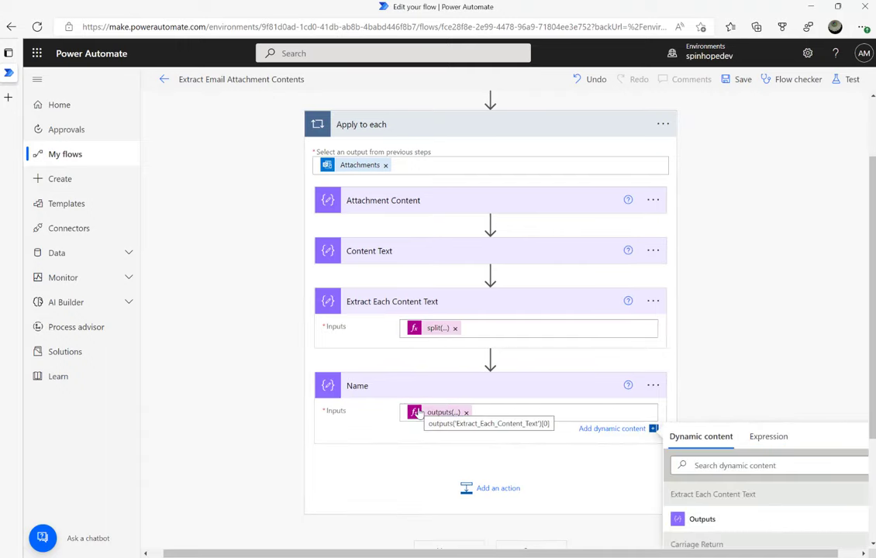
- Save and test the flow automatically with the most recent test run, and inspect the Name action's inputs and outputs inside Apply to each
{"action": "left_click", "coordinate": [851, 80]}
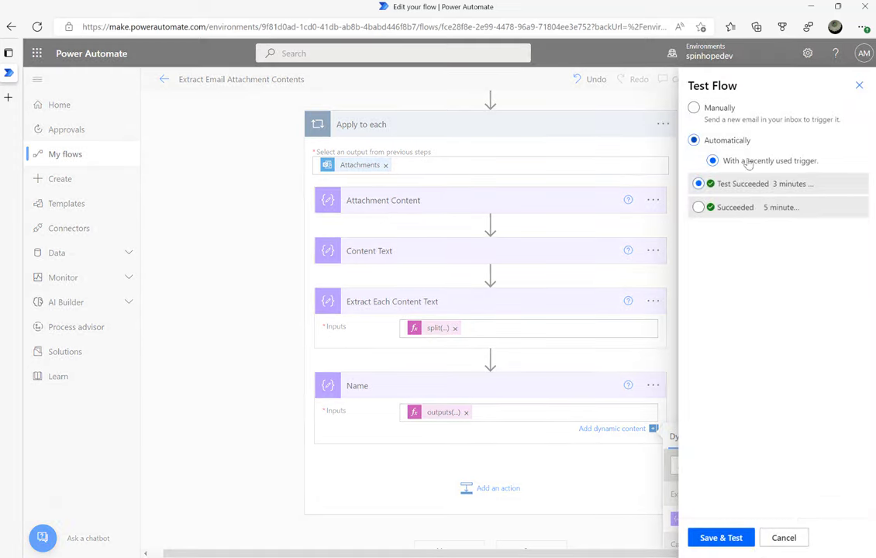
{"action": "left_click", "coordinate": [720, 538]}
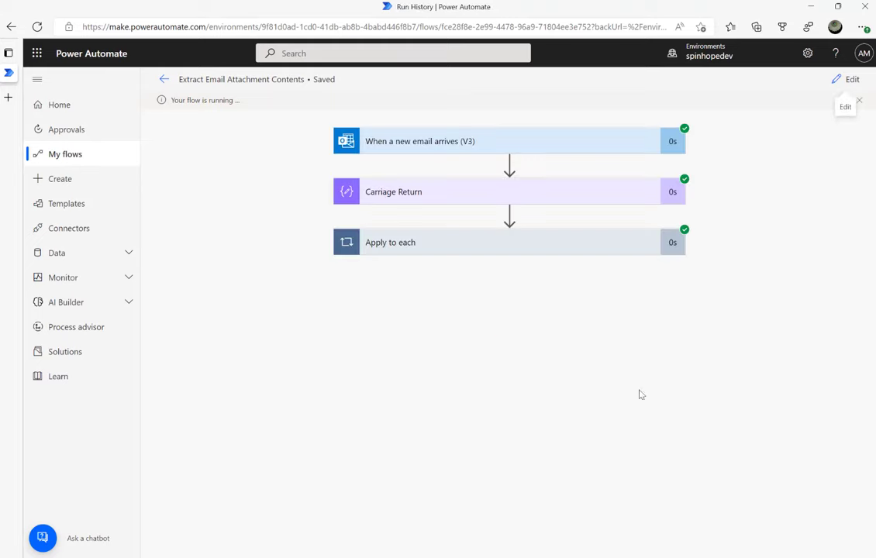
{"action": "left_click", "coordinate": [426, 257]}
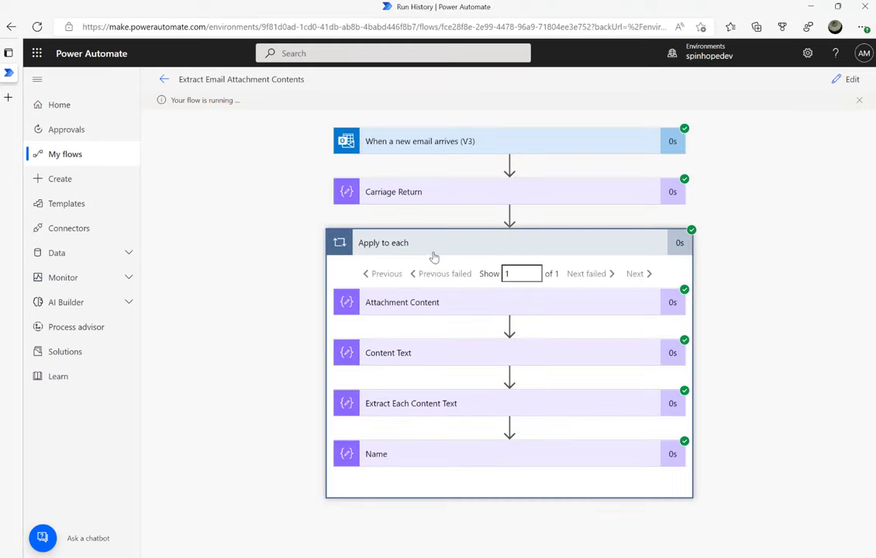
{"action": "left_click", "coordinate": [464, 459]}
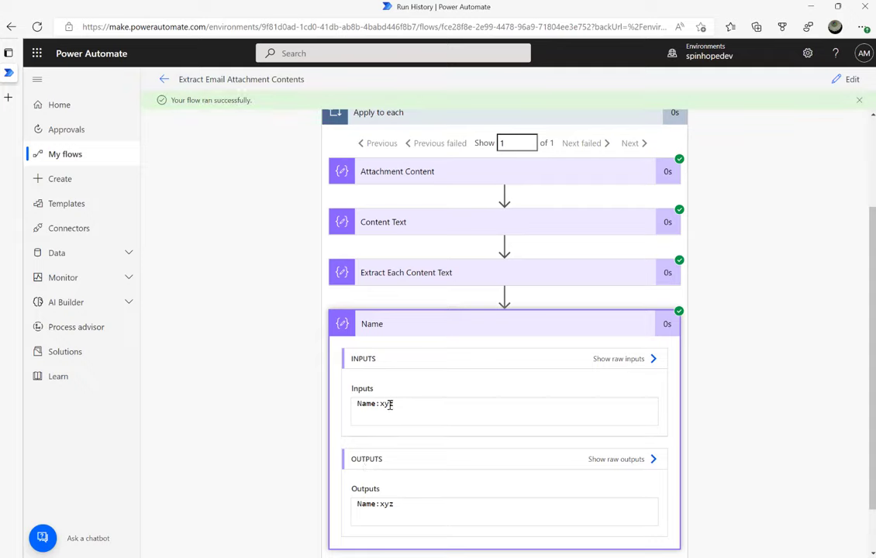
{"action": "left_click_drag", "start_coordinate": [379, 405], "coordinate": [400, 403]}
- Return to editing the flow and open the Name action's existing expression inside the Apply to each loop
{"action": "left_click", "coordinate": [851, 79]}
{"action": "scroll", "coordinate": [481, 462], "scroll_direction": "down", "scroll_amount": 2}
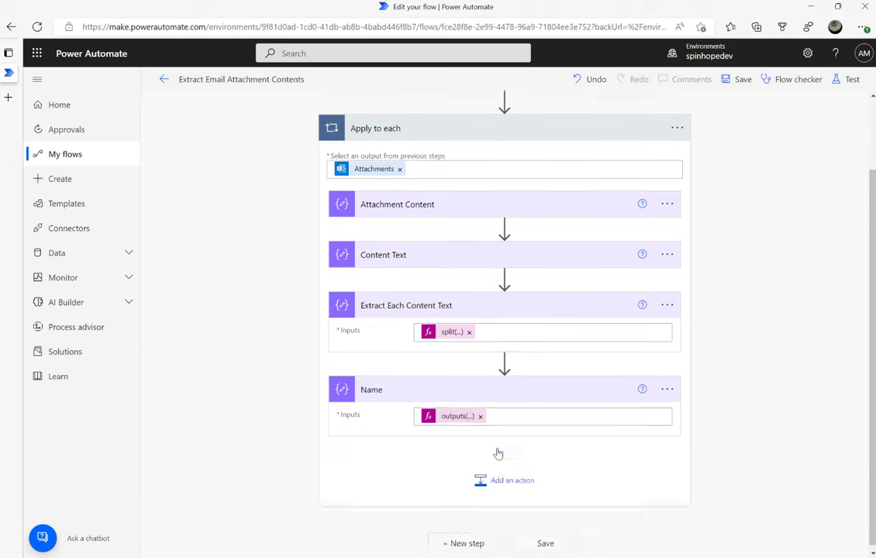
{"action": "left_click", "coordinate": [450, 414]}
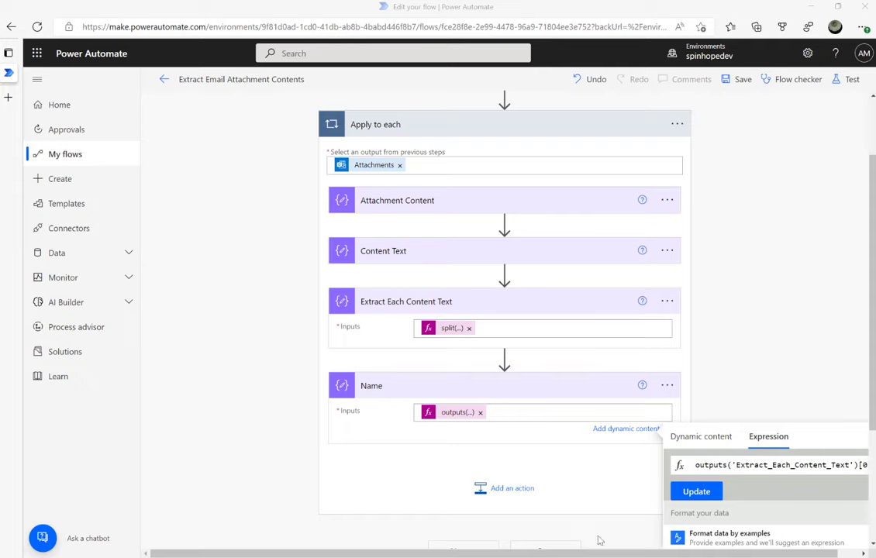
- Open c:\temp\employee.txt in Notepad, examine how its first line separates the label from the value, and put the file away
{"action": "key", "text": "super+r"}
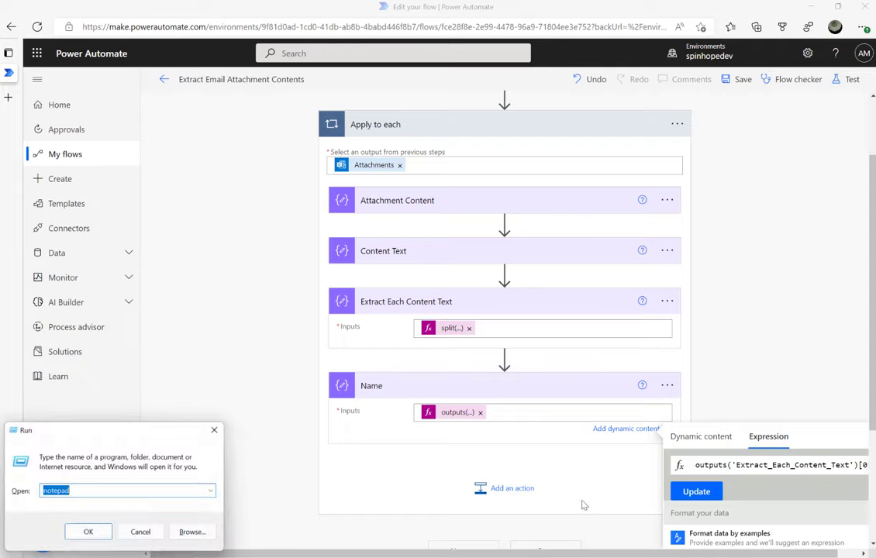
{"action": "type", "text": "c:\\temp\\"}
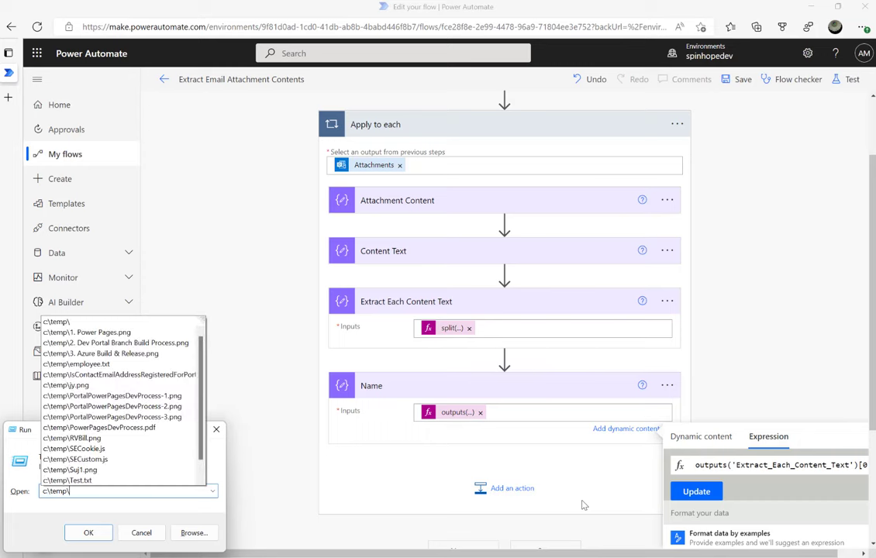
{"action": "type", "text": "te"}
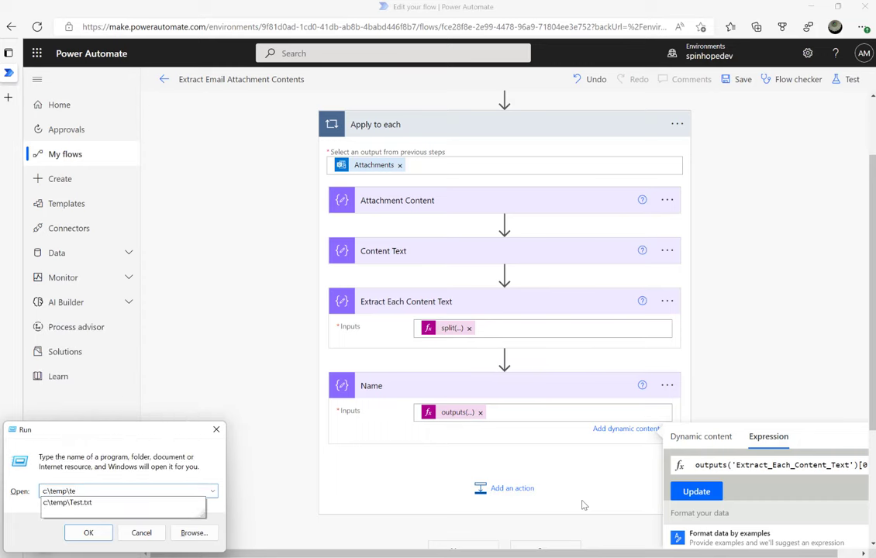
{"action": "key", "text": "Return"}
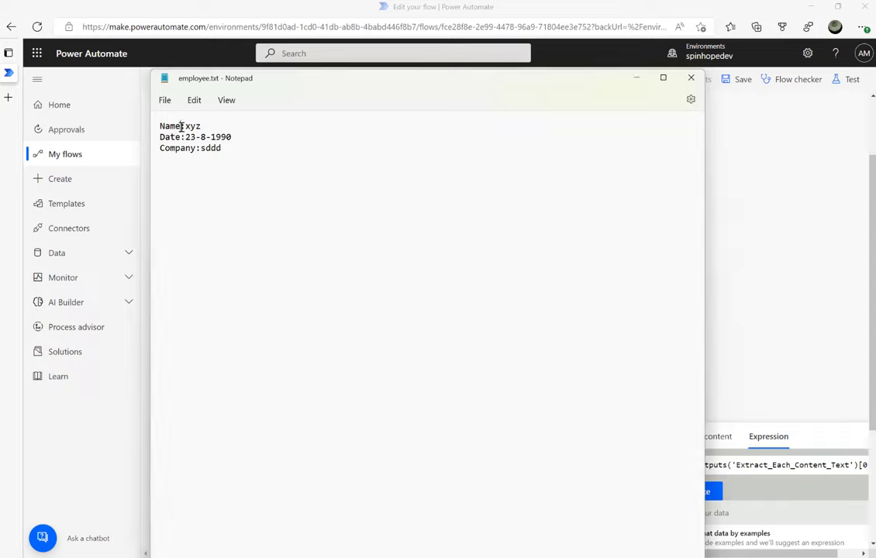
{"action": "left_click_drag", "start_coordinate": [181, 125], "coordinate": [185, 125]}
{"action": "left_click_drag", "start_coordinate": [186, 126], "coordinate": [201, 127]}
{"action": "double_click", "coordinate": [170, 126]}
{"action": "double_click", "coordinate": [193, 126]}
{"action": "left_click_drag", "start_coordinate": [590, 79], "coordinate": [597, 78]}
{"action": "left_click", "coordinate": [644, 77]}
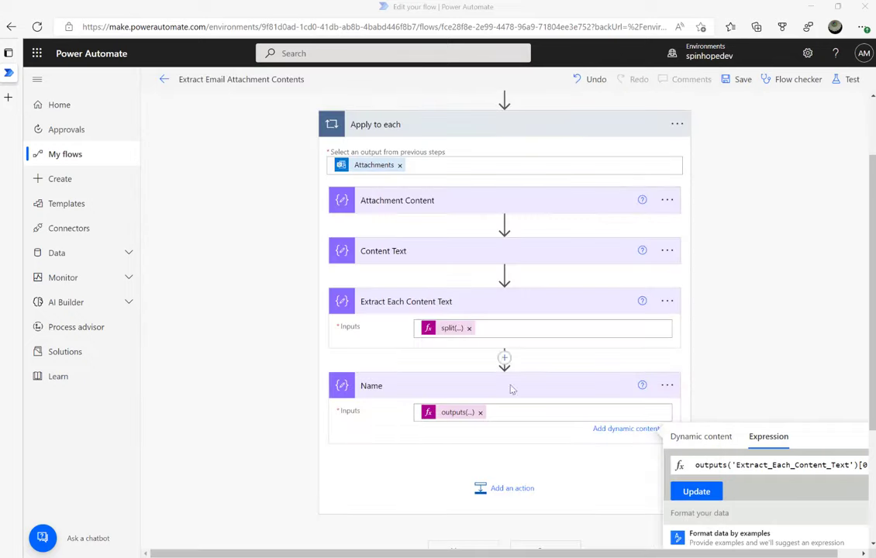
- Wrap the Name action's expression as split(outputs('Extract_Each_Content_Text')[0],':') and update the input
{"action": "left_click", "coordinate": [697, 465]}
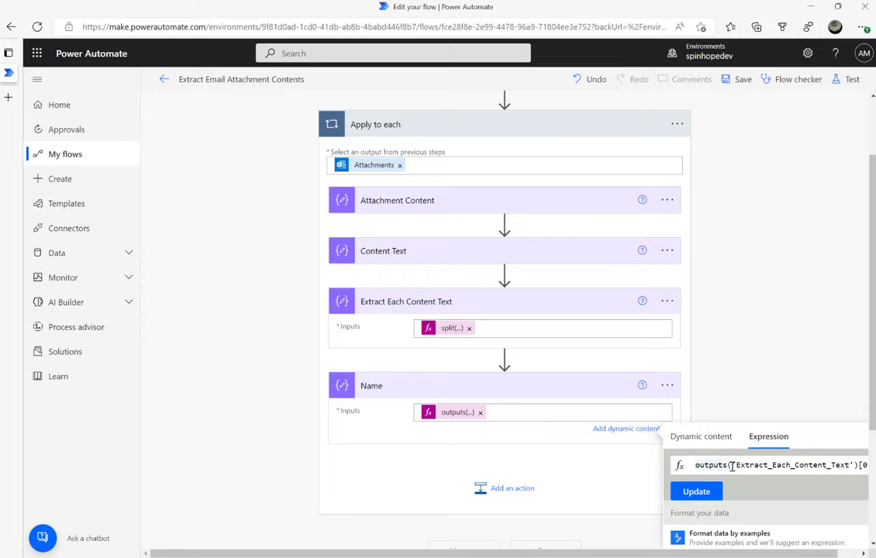
{"action": "type", "text": "split"}
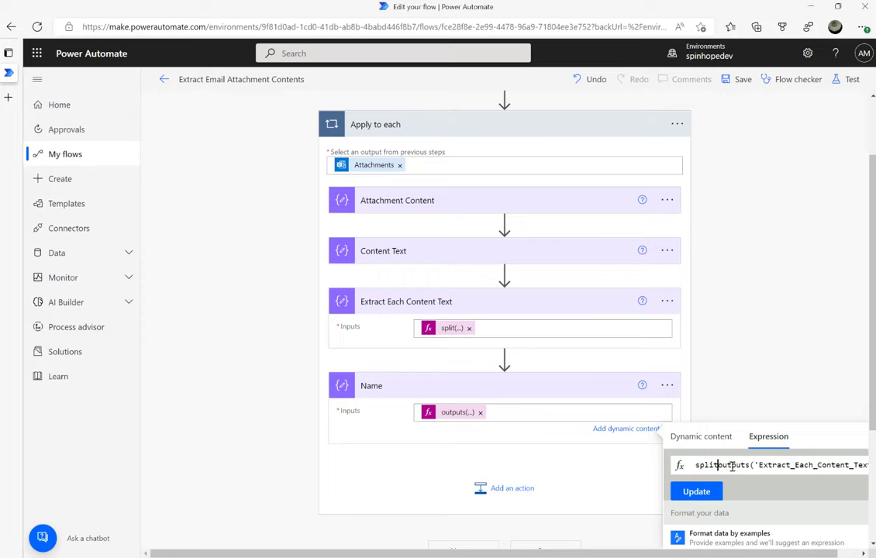
{"action": "type", "text": "("}
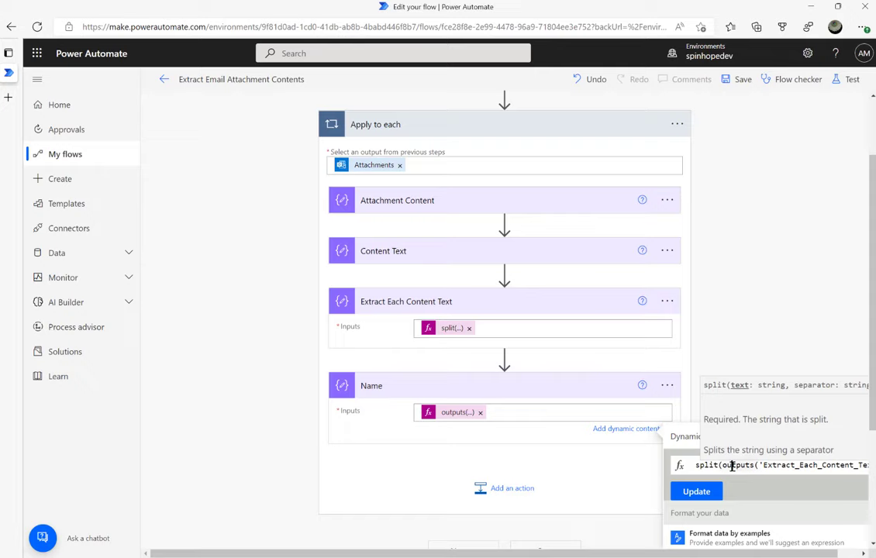
{"action": "key", "text": "End"}
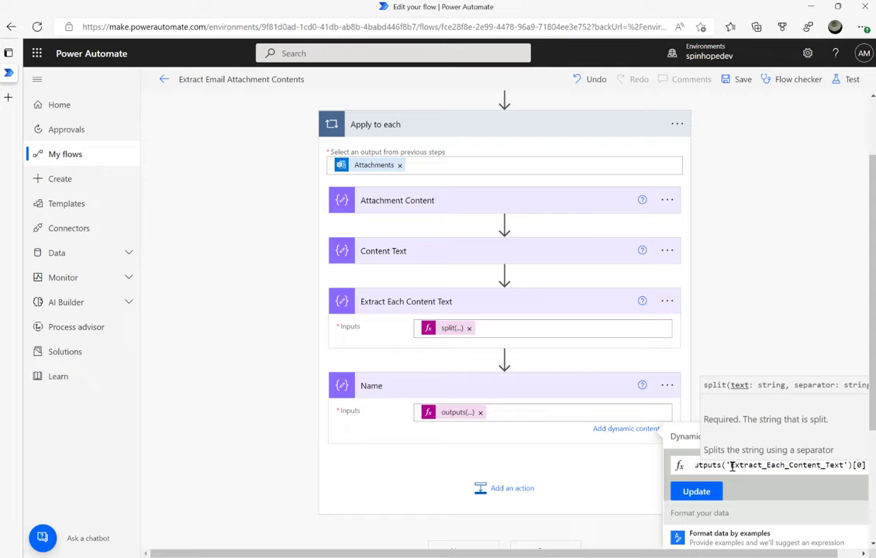
{"action": "type", "text": ","}
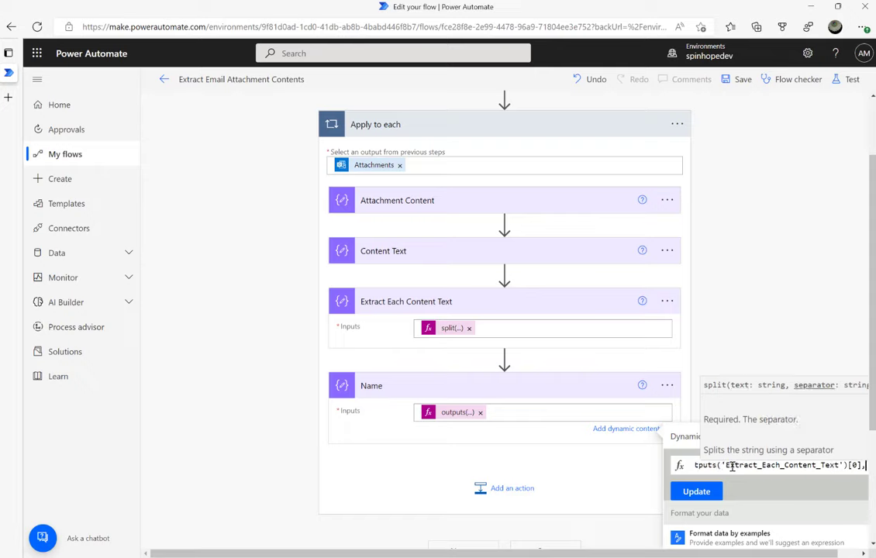
{"action": "type", "text": "':"}
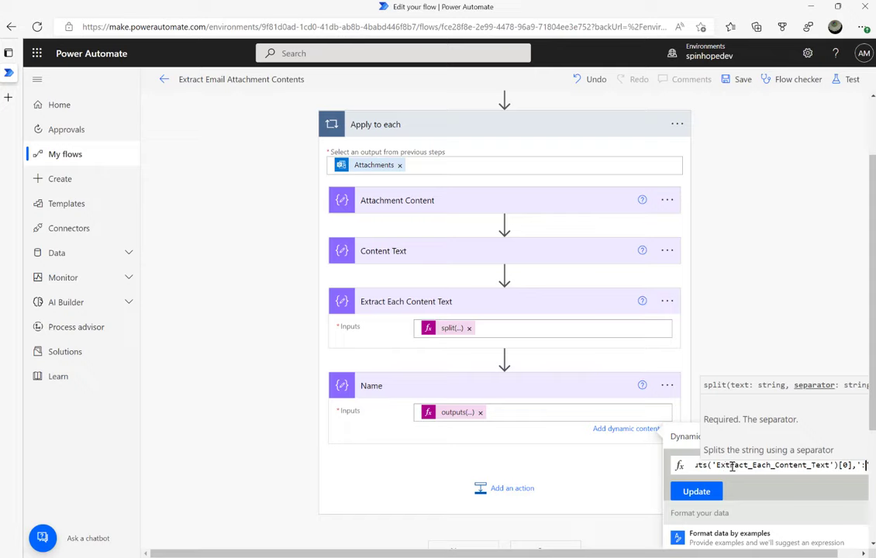
{"action": "type", "text": "')"}
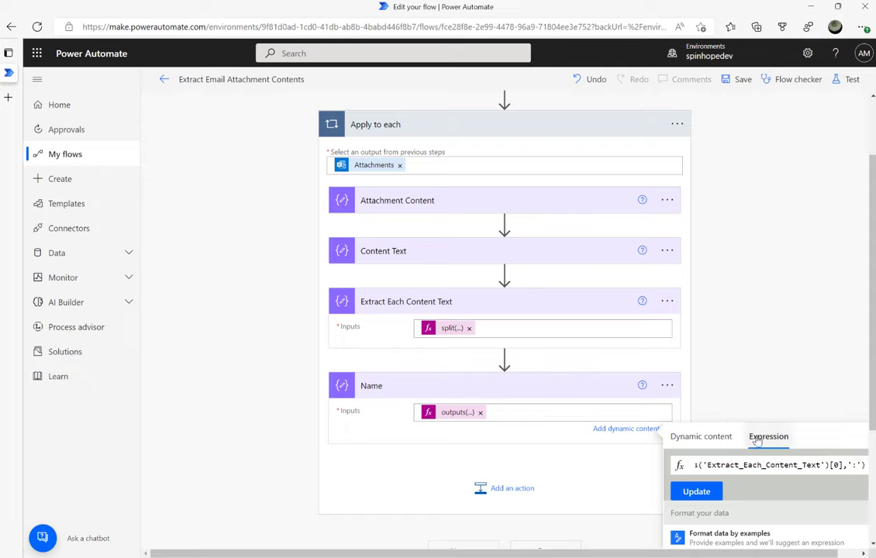
{"action": "left_click", "coordinate": [696, 492]}
{"action": "left_click", "coordinate": [450, 419]}
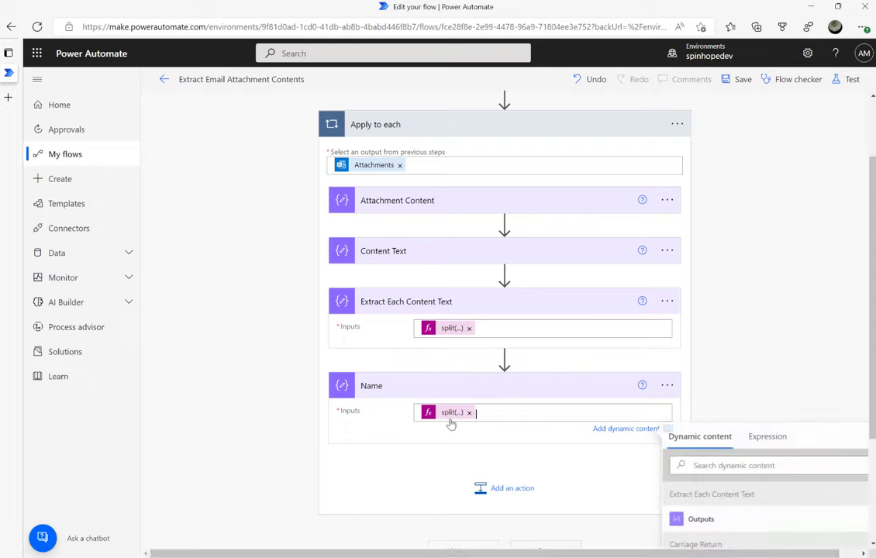
- Save and test the flow automatically with the most recent successful test run as the trigger
{"action": "left_click", "coordinate": [846, 88]}
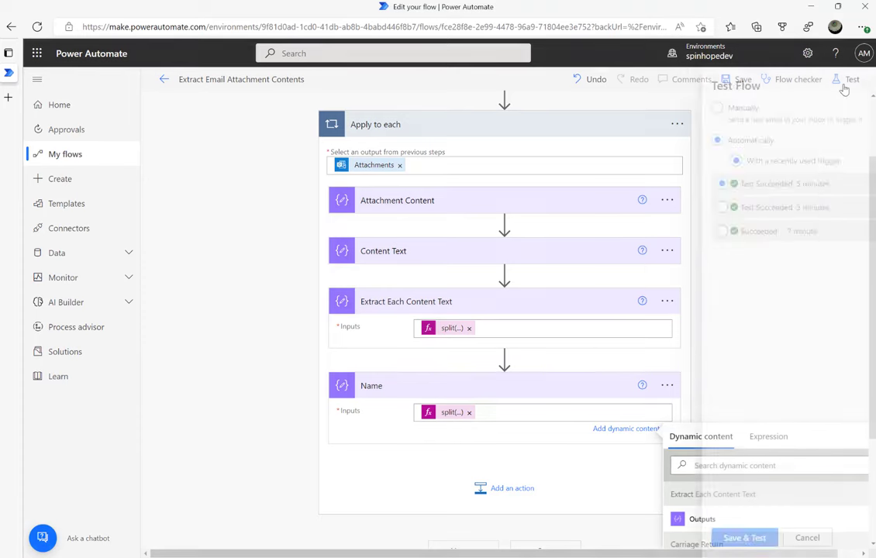
{"action": "left_click", "coordinate": [733, 187]}
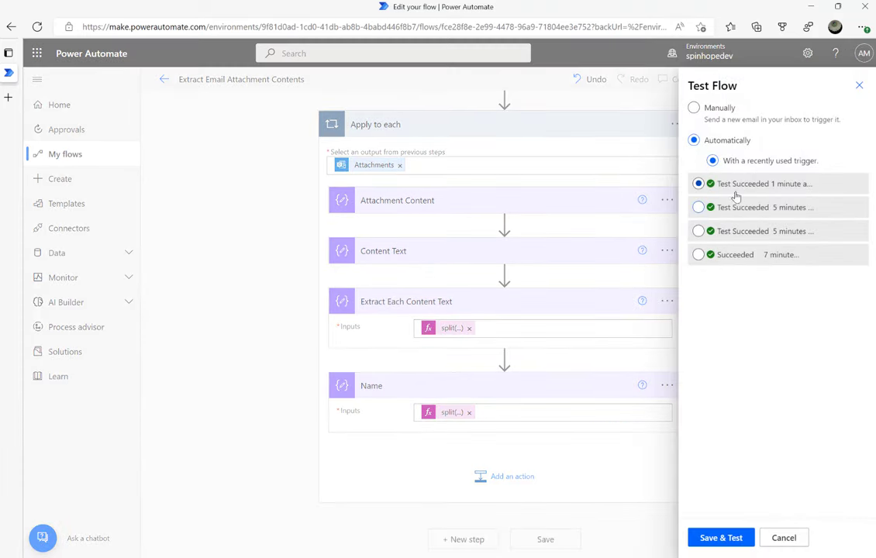
{"action": "left_click", "coordinate": [721, 538]}
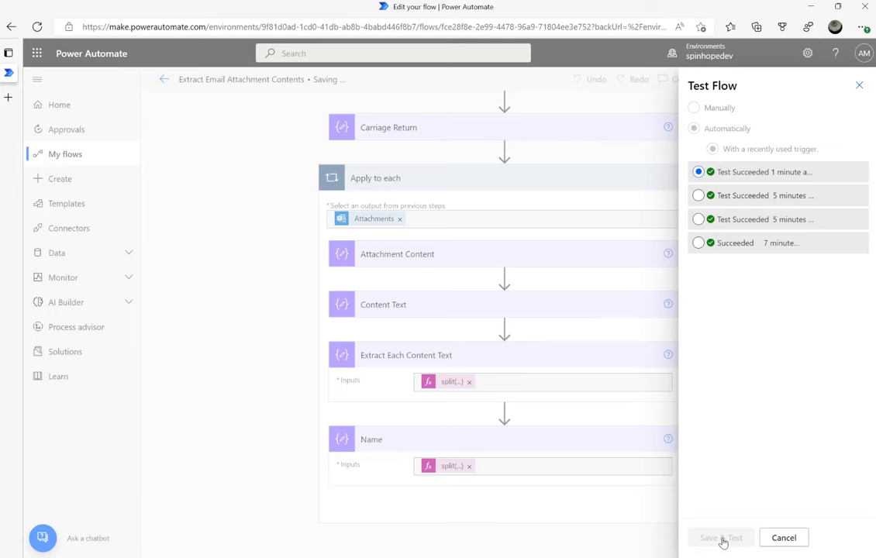
{"action": "left_click", "coordinate": [722, 539]}
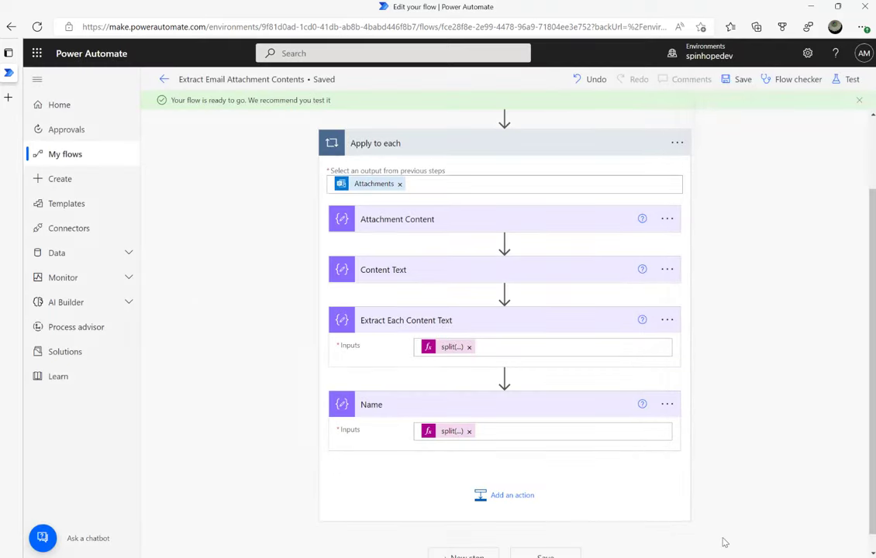
{"action": "left_click", "coordinate": [743, 79]}
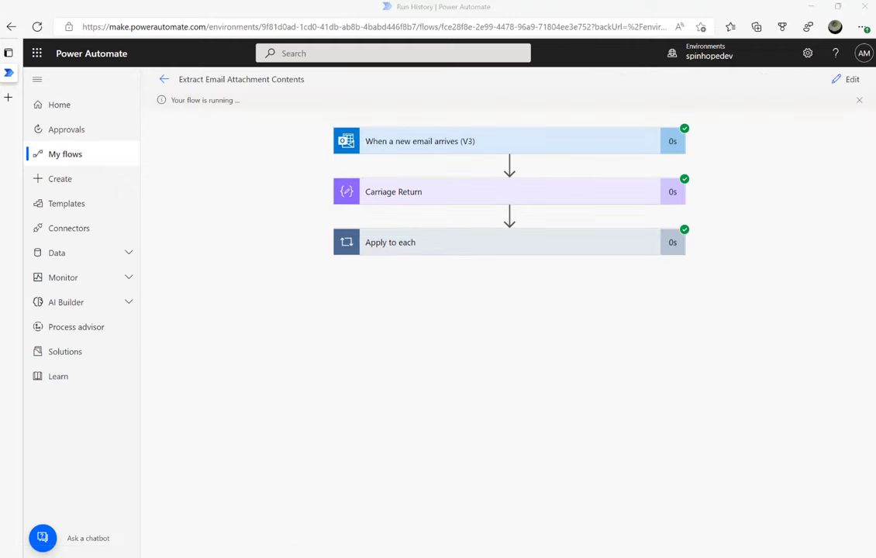
- Expand Apply to each in the run results and examine the elements in the Name action's inputs and outputs
{"action": "left_click", "coordinate": [461, 244]}
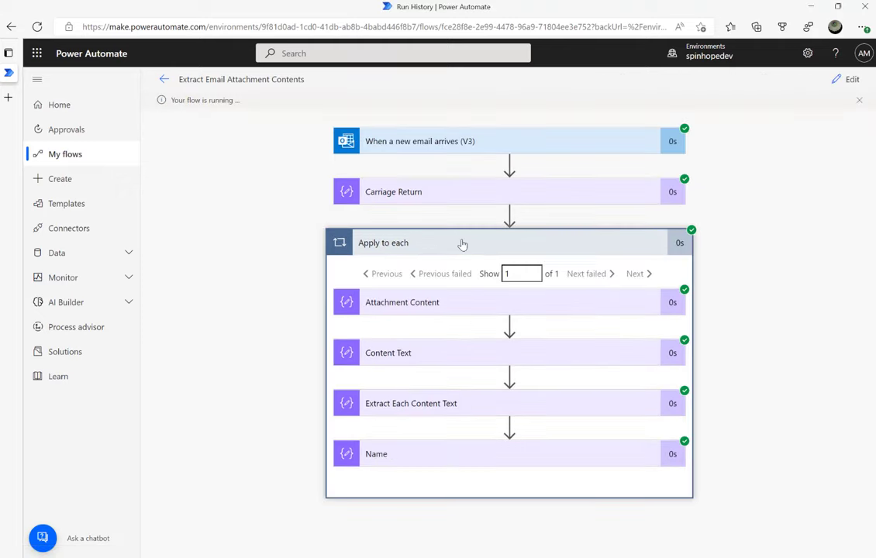
{"action": "left_click", "coordinate": [450, 454]}
{"action": "scroll", "coordinate": [493, 411], "scroll_direction": "down", "scroll_amount": 2}
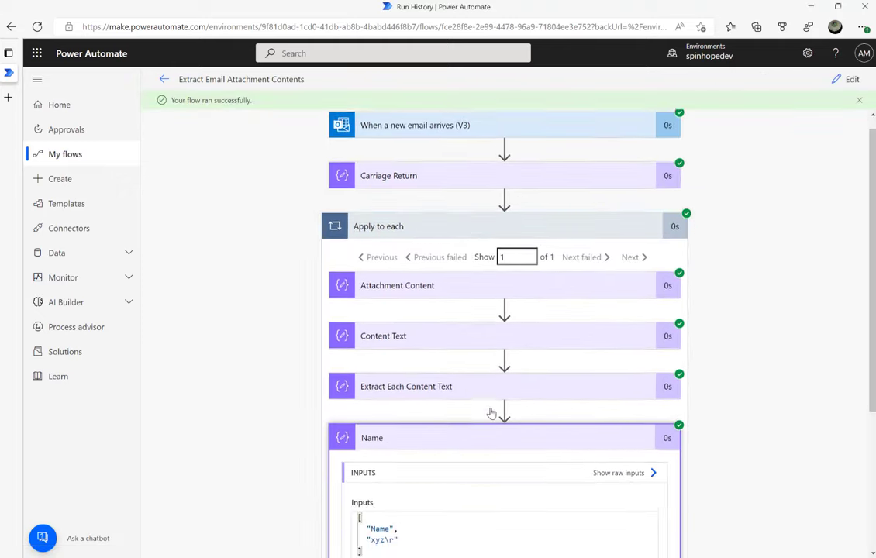
{"action": "scroll", "coordinate": [427, 481], "scroll_direction": "down", "scroll_amount": 1}
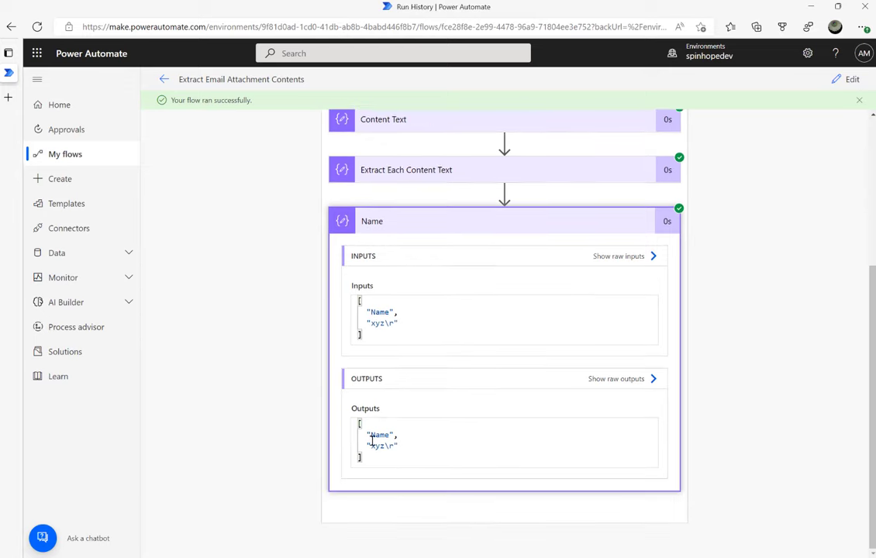
{"action": "left_click_drag", "start_coordinate": [387, 446], "coordinate": [411, 435]}
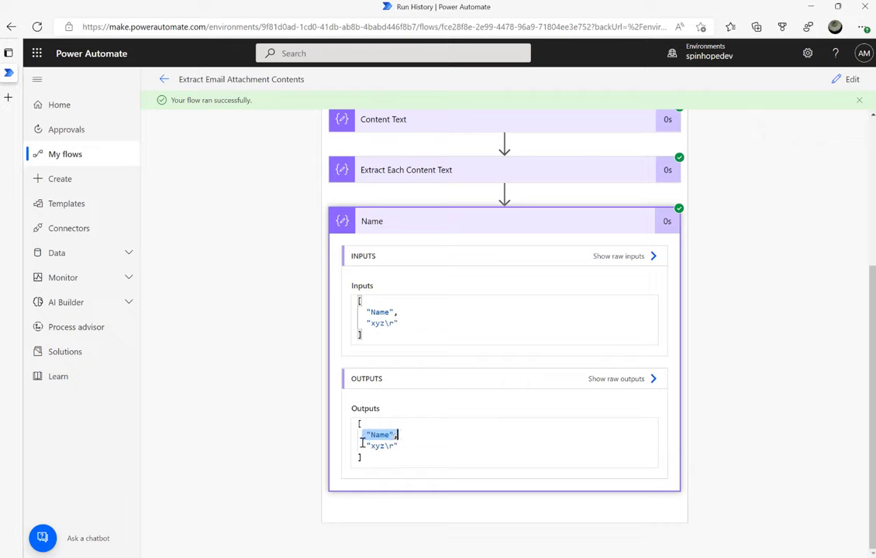
{"action": "left_click_drag", "start_coordinate": [361, 443], "coordinate": [445, 441]}
{"action": "left_click", "coordinate": [444, 442]}
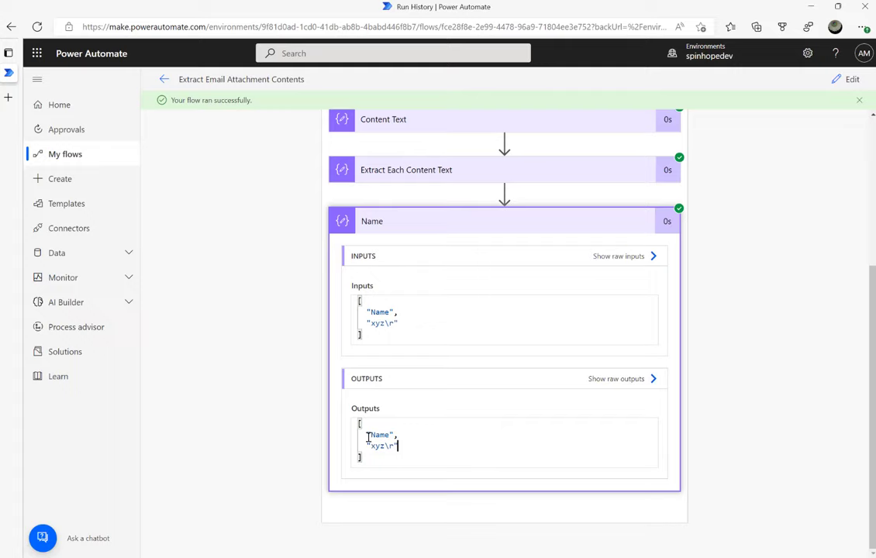
{"action": "left_click_drag", "start_coordinate": [364, 435], "coordinate": [413, 434]}
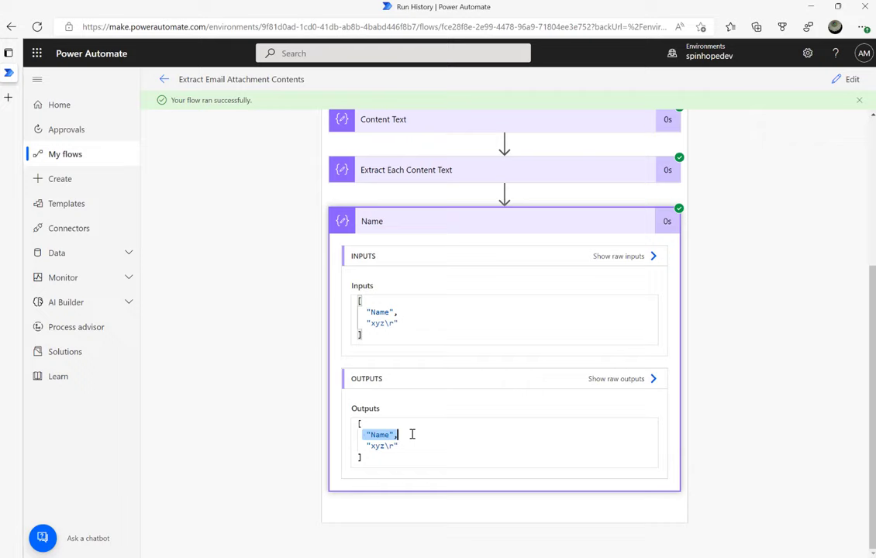
{"action": "left_click", "coordinate": [369, 446]}
{"action": "left_click", "coordinate": [411, 445]}
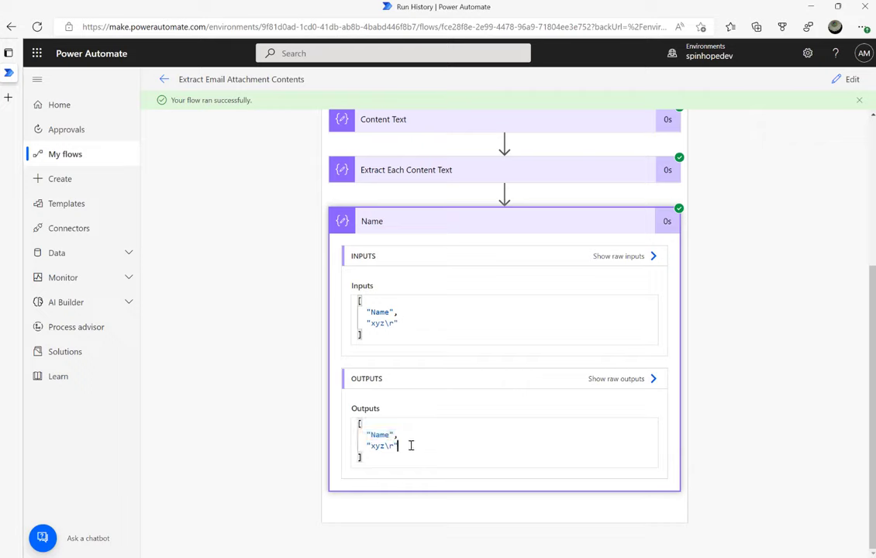
{"action": "left_click_drag", "start_coordinate": [366, 446], "coordinate": [435, 444]}
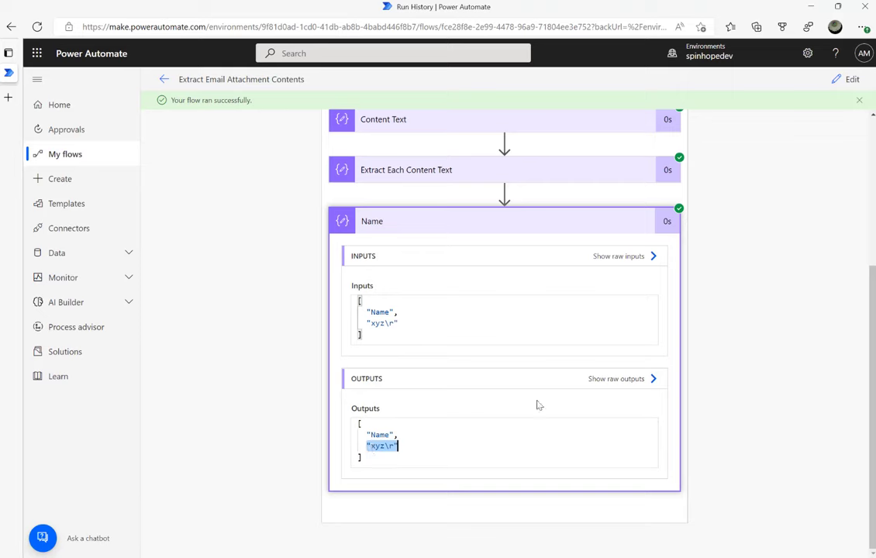
- Edit the flow again and update the Name action's expression to last(split(outputs('Extract_Each_Content_Text')[0],':'))
{"action": "left_click", "coordinate": [847, 79]}
{"action": "scroll", "coordinate": [504, 435], "scroll_direction": "down", "scroll_amount": 1}
{"action": "left_click", "coordinate": [446, 415]}
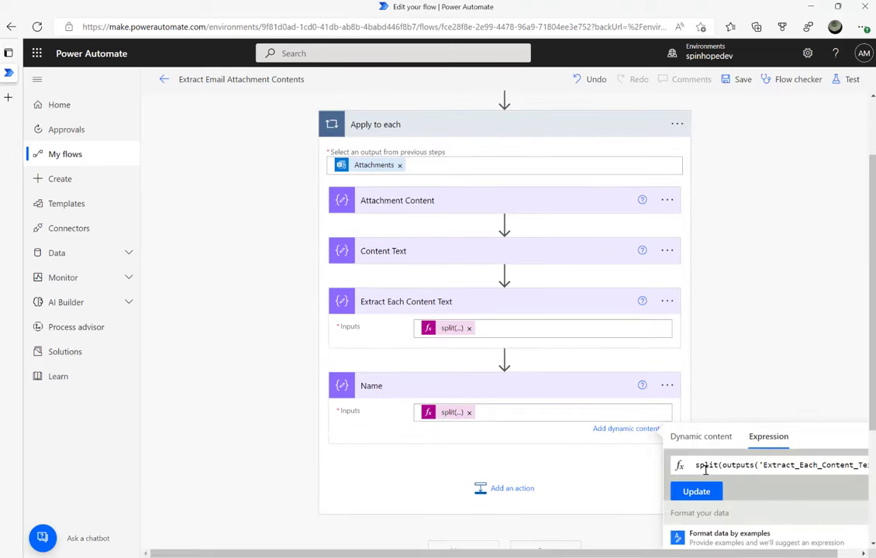
{"action": "type", "text": "last("}
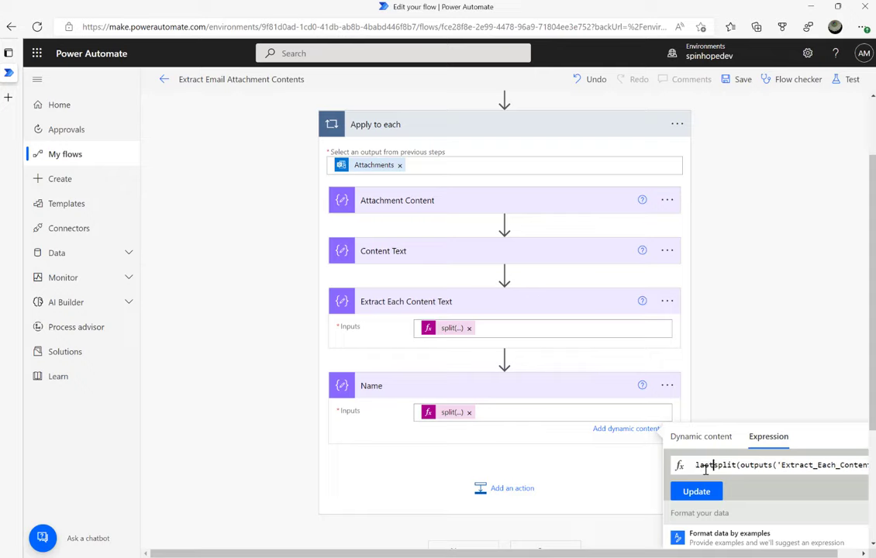
{"action": "key", "text": "Right"}
{"action": "key", "text": "Right"}
{"action": "key", "text": "Right"}
{"action": "key", "text": "Right"}
{"action": "key", "text": "Right"}
{"action": "key", "text": "Right"}
{"action": "key", "text": "Right"}
{"action": "key", "text": "Right"}
{"action": "key", "text": "Right"}
{"action": "key", "text": "Right"}
{"action": "key", "text": "Right"}
{"action": "key", "text": "Right"}
{"action": "key", "text": "Right"}
{"action": "key", "text": "Right"}
{"action": "key", "text": "Right"}
{"action": "key", "text": "Right"}
{"action": "key", "text": "Right"}
{"action": "key", "text": "Right"}
{"action": "key", "text": "Right"}
{"action": "key", "text": "Right"}
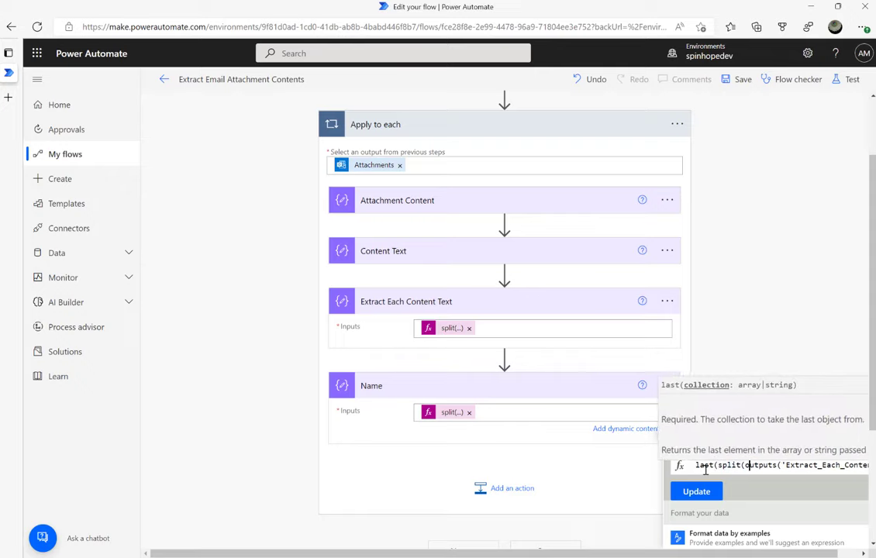
{"action": "key", "text": "Right"}
{"action": "key", "text": "Right"}
{"action": "key", "text": "Right"}
{"action": "key", "text": "Right"}
{"action": "key", "text": "Right"}
{"action": "key", "text": "Right"}
{"action": "key", "text": "Right"}
{"action": "key", "text": "Right"}
{"action": "key", "text": "Right"}
{"action": "key", "text": "Right"}
{"action": "key", "text": "Right"}
{"action": "key", "text": "Right"}
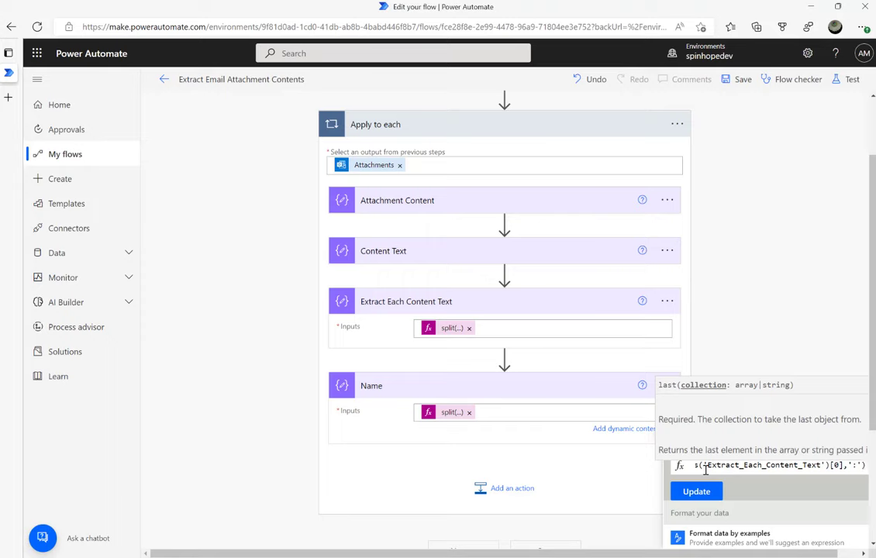
{"action": "type", "text": ")"}
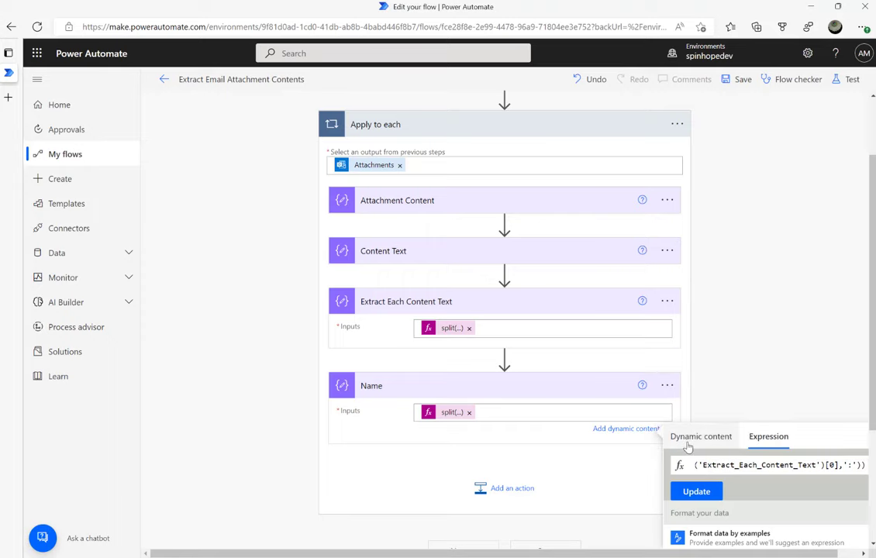
{"action": "left_click", "coordinate": [712, 492]}
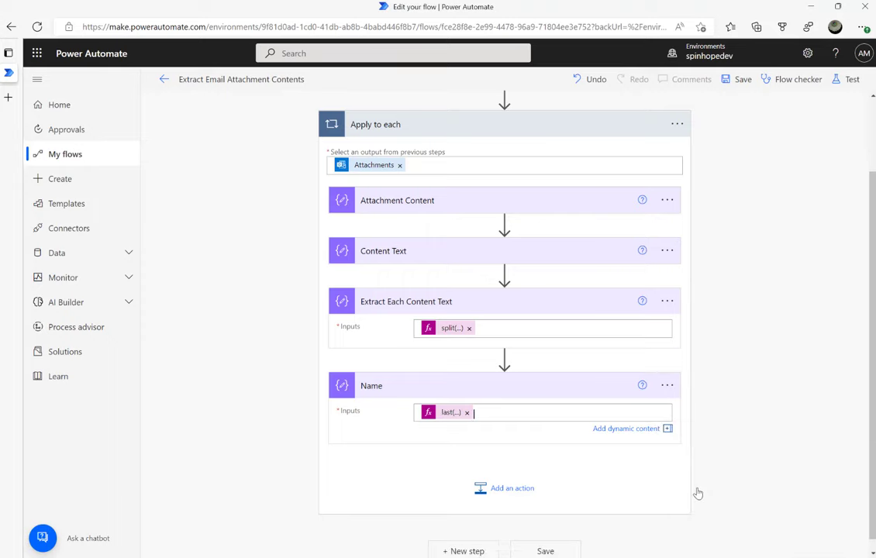
{"action": "left_click", "coordinate": [430, 417]}
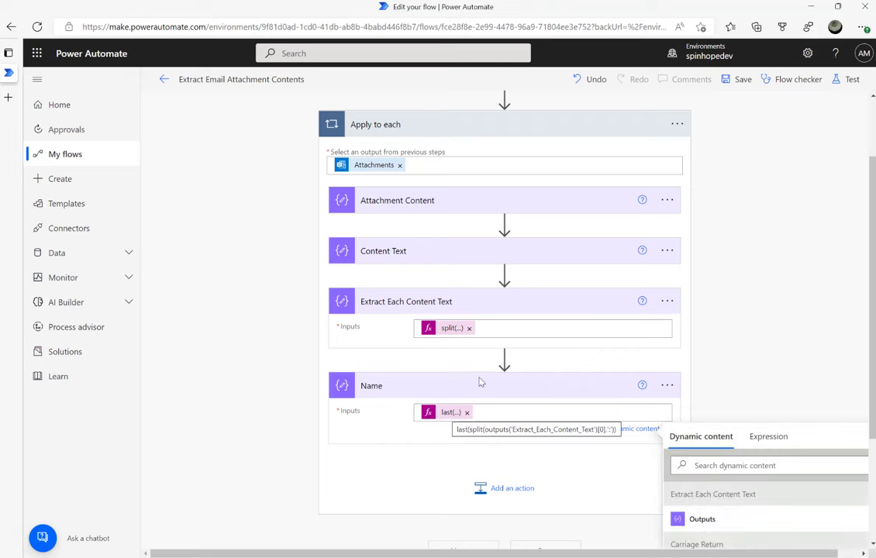
- Save and test the flow automatically with a recently used trigger, and check the Name action's inputs and outputs inside Apply to each
{"action": "left_click", "coordinate": [848, 80]}
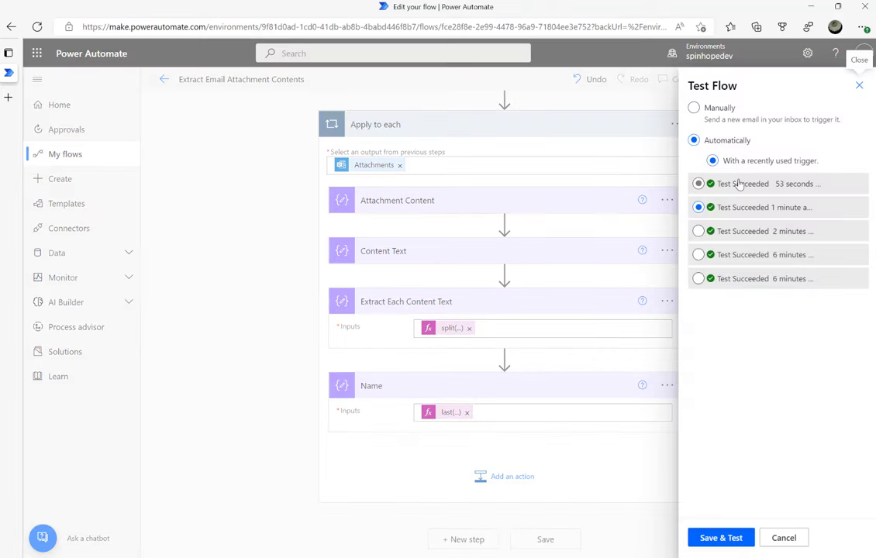
{"action": "left_click", "coordinate": [715, 539]}
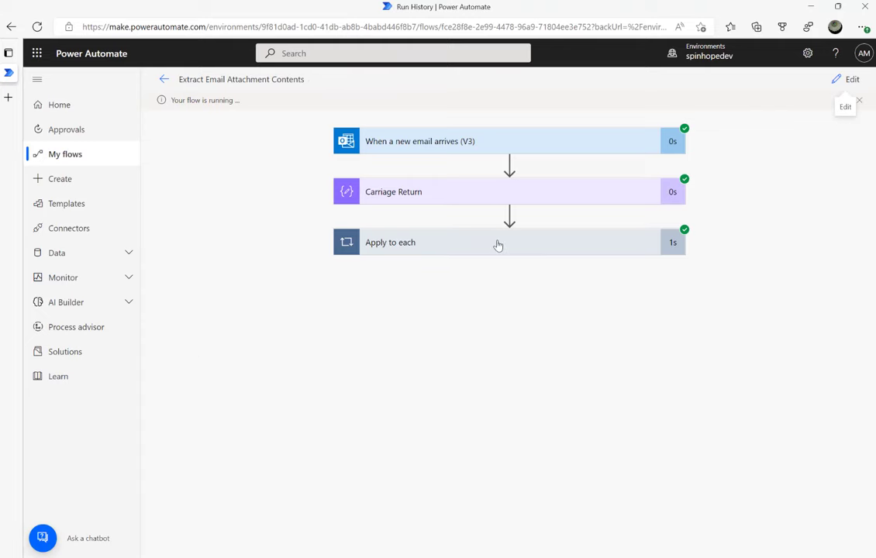
{"action": "left_click", "coordinate": [497, 244]}
{"action": "left_click", "coordinate": [406, 460]}
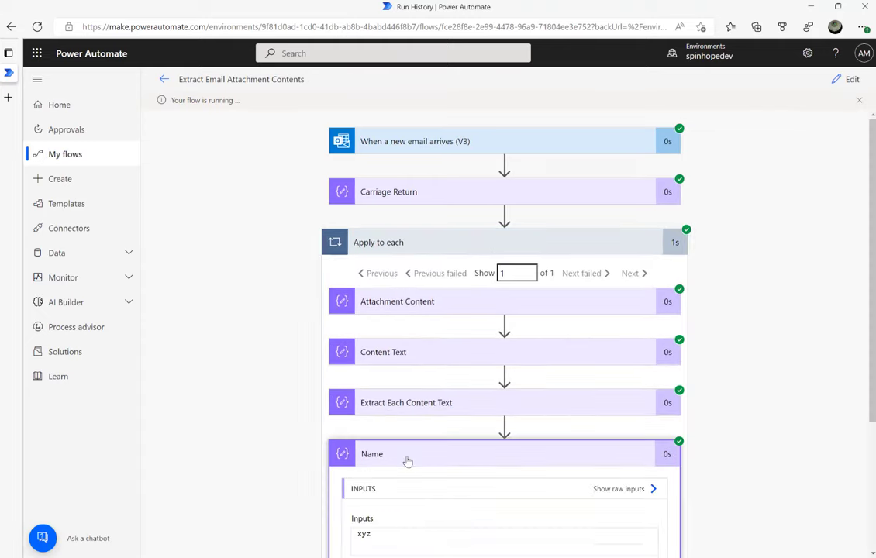
{"action": "scroll", "coordinate": [415, 528], "scroll_direction": "down", "scroll_amount": 2}
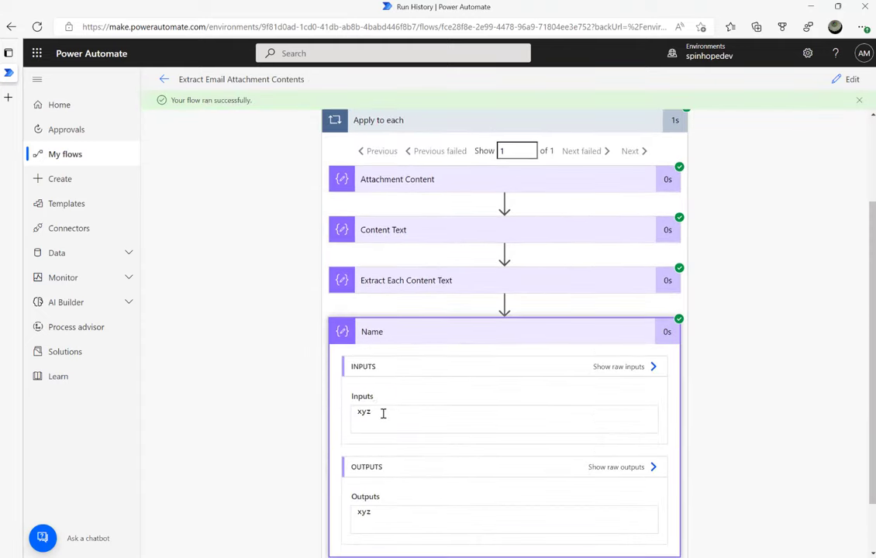
- Edit the flow again and copy the expression used in the Name action's input
{"action": "left_click", "coordinate": [837, 80]}
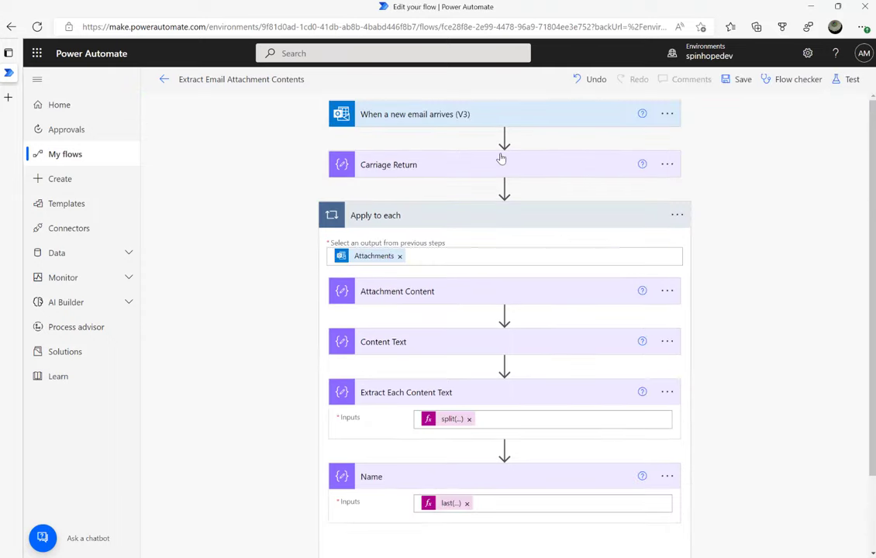
{"action": "scroll", "coordinate": [496, 211], "scroll_direction": "down", "scroll_amount": 2}
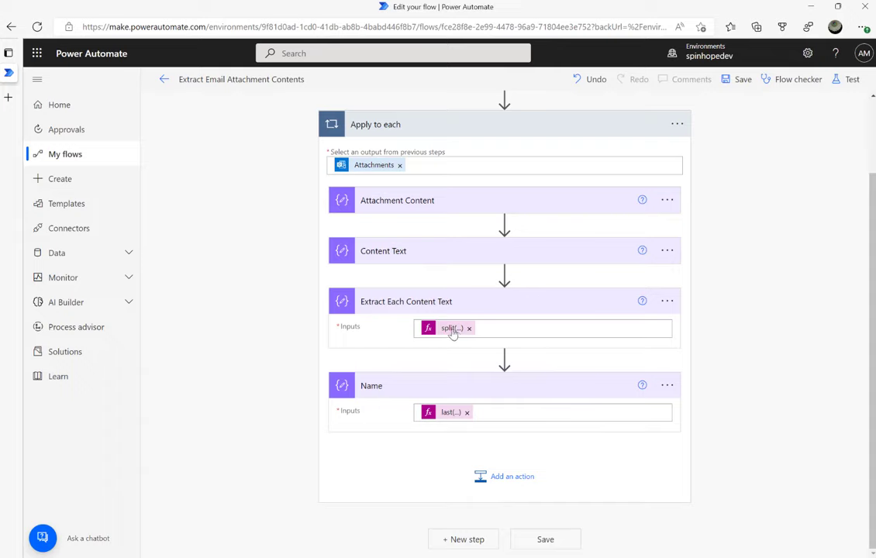
{"action": "left_click", "coordinate": [451, 415]}
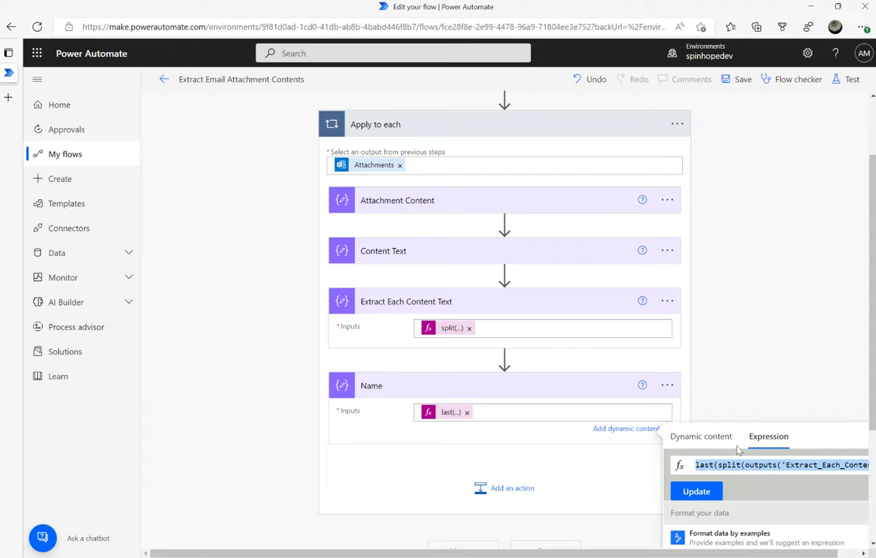
{"action": "left_click", "coordinate": [536, 400]}
- Add a Compose action after Name inside Apply to each and rename it Date
{"action": "left_click", "coordinate": [508, 480]}
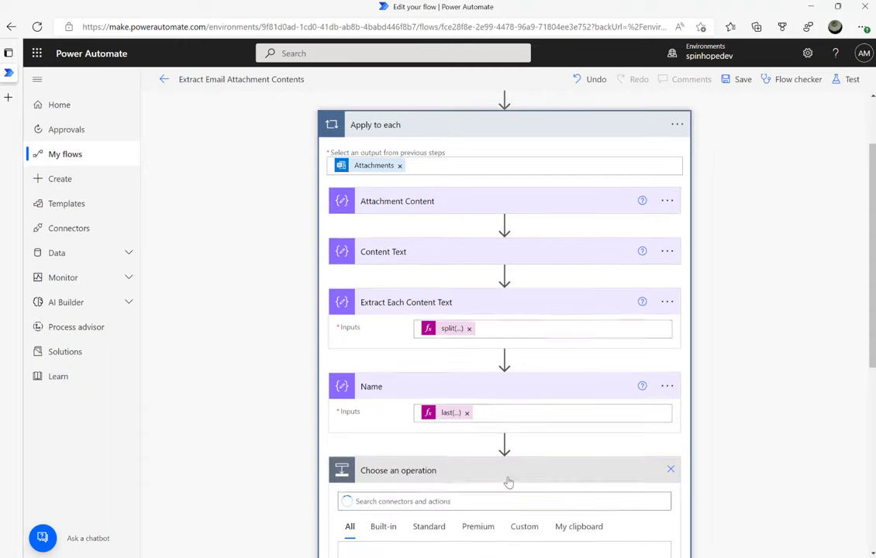
{"action": "type", "text": "ompose"}
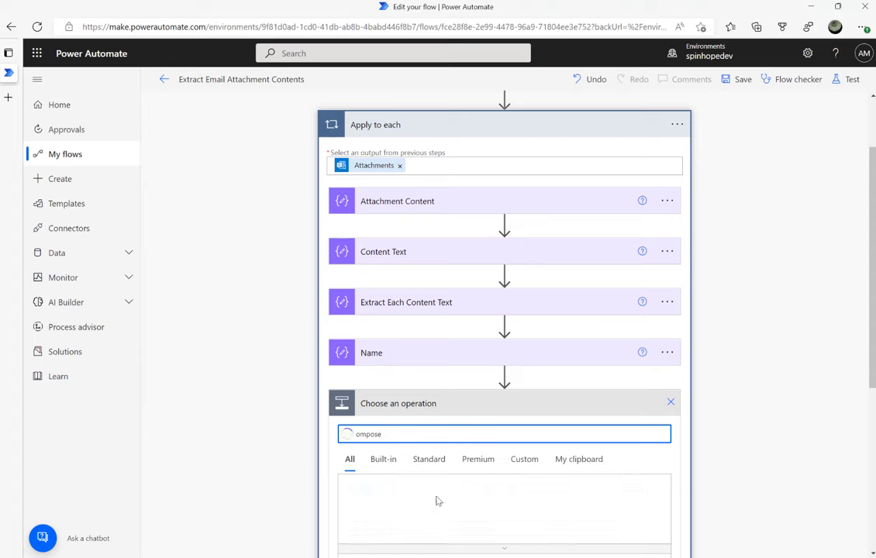
{"action": "left_click", "coordinate": [393, 434]}
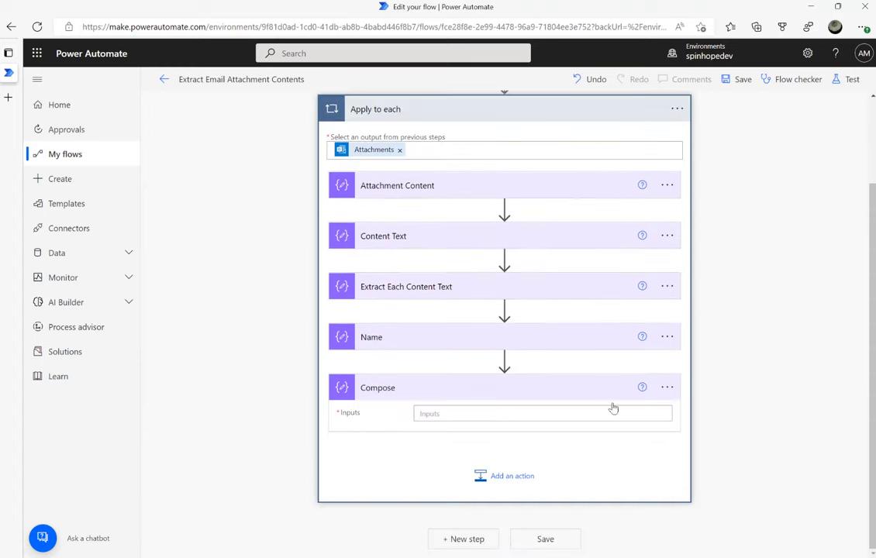
{"action": "left_click", "coordinate": [666, 388]}
{"action": "left_click", "coordinate": [716, 407]}
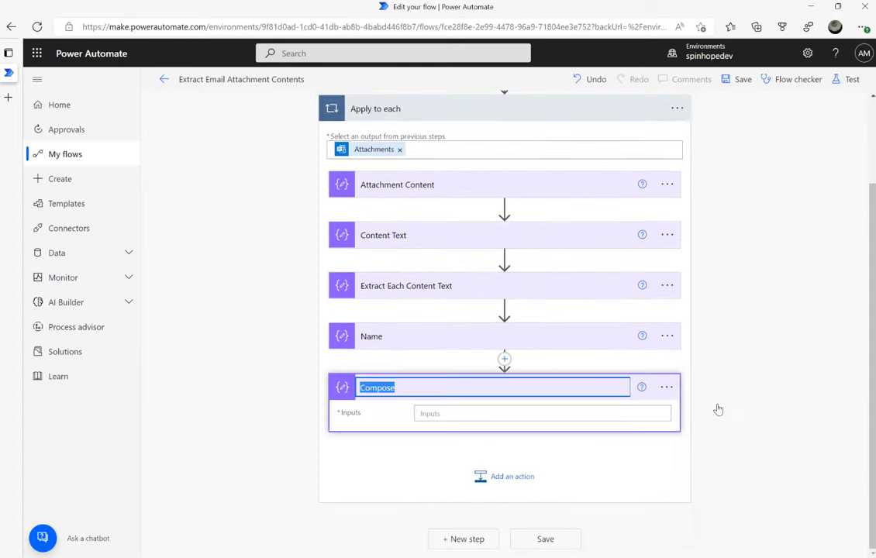
{"action": "type", "text": "Date"}
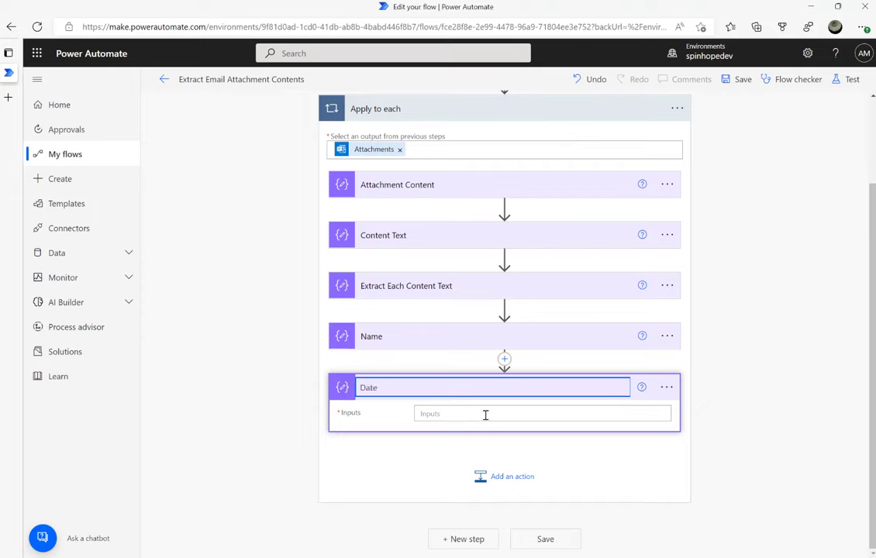
- Set the Date action's input to last(split(outputs('Extract_Each_Content_Text')[1],':')) and expand the Name and Extract Each Content Text actions for comparison
{"action": "left_click", "coordinate": [491, 415]}
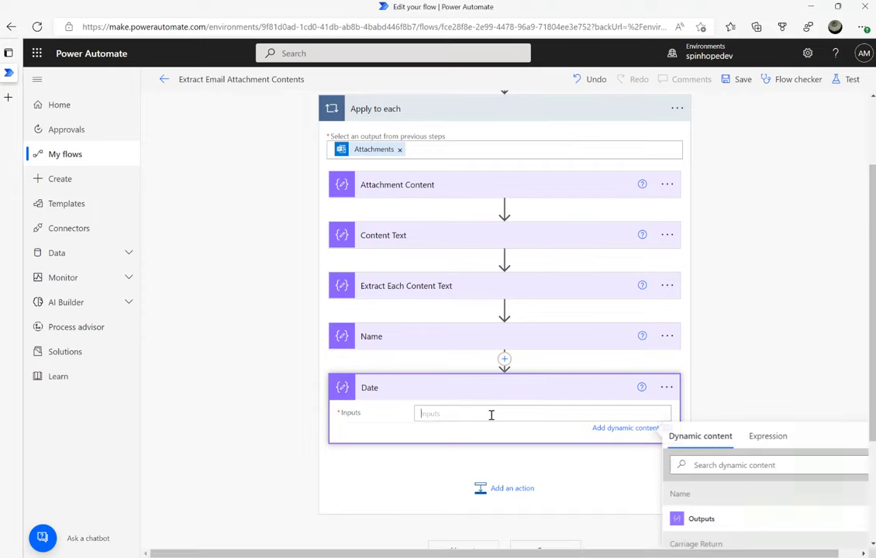
{"action": "left_click", "coordinate": [771, 437]}
{"action": "key", "text": "ctrl+v"}
{"action": "left_click", "coordinate": [839, 465]}
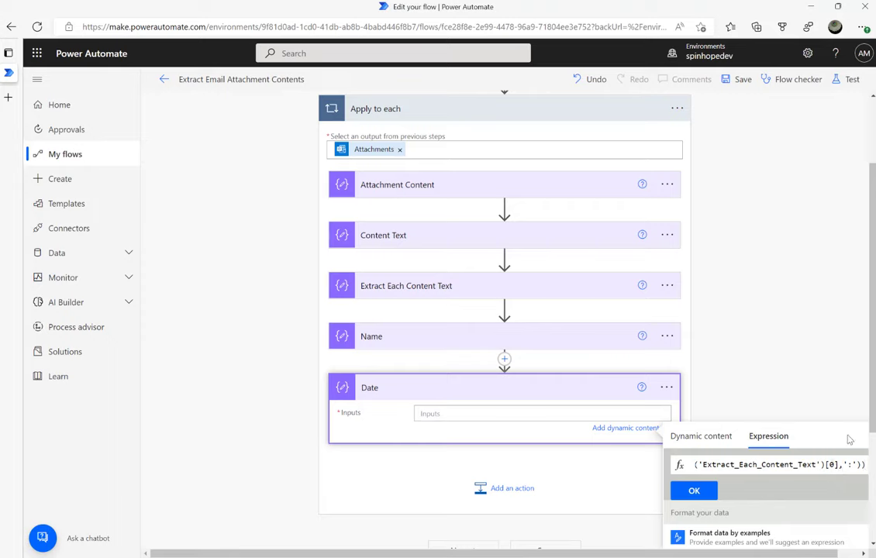
{"action": "key", "text": "BackSpace"}
{"action": "type", "text": "1"}
{"action": "left_click", "coordinate": [690, 490]}
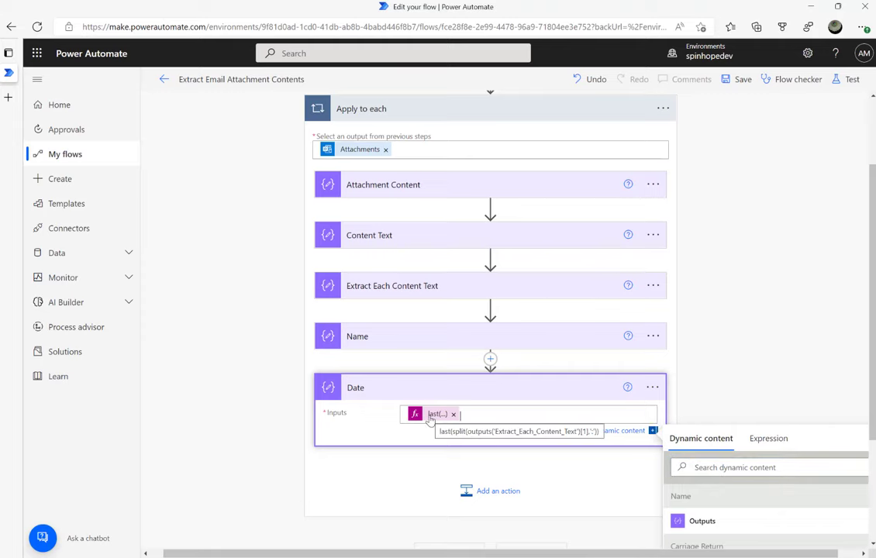
{"action": "left_click", "coordinate": [425, 341]}
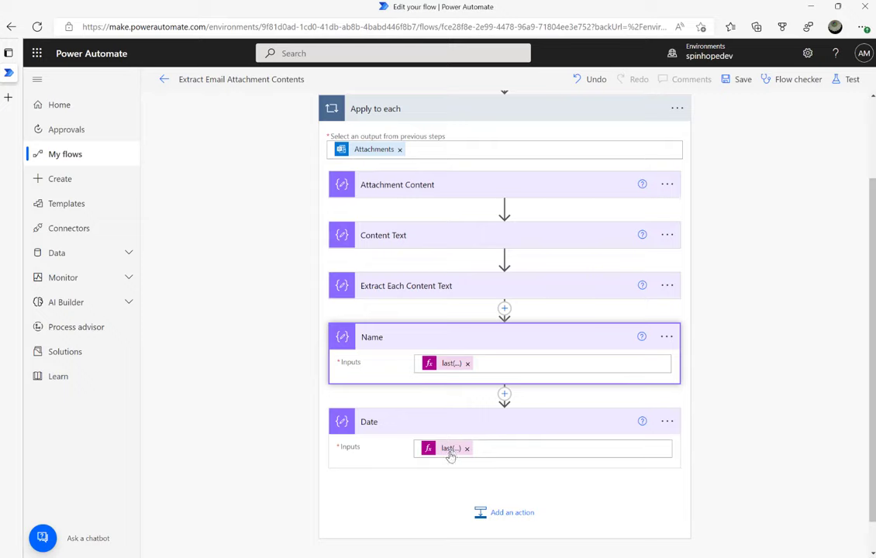
{"action": "left_click", "coordinate": [412, 292]}
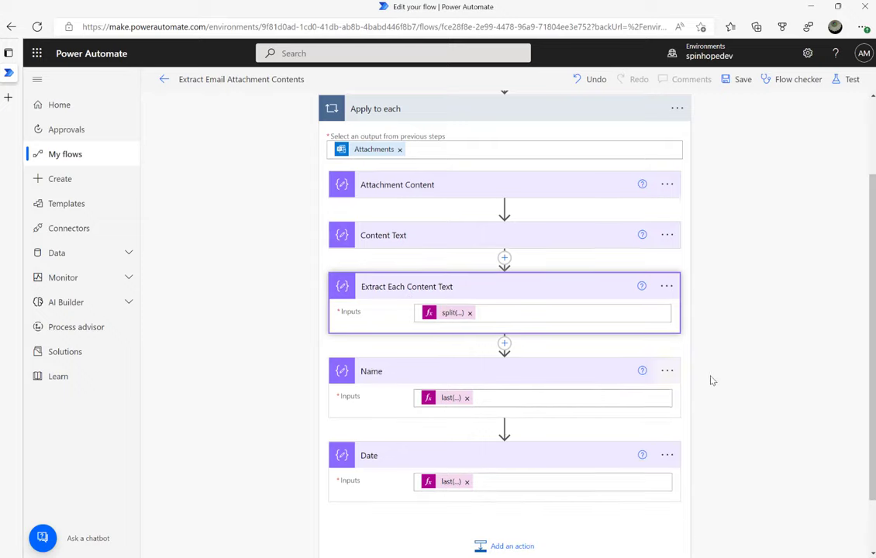
- Add another Compose action after Date inside Apply to each and rename it Company
{"action": "scroll", "coordinate": [717, 380], "scroll_direction": "down", "scroll_amount": 2}
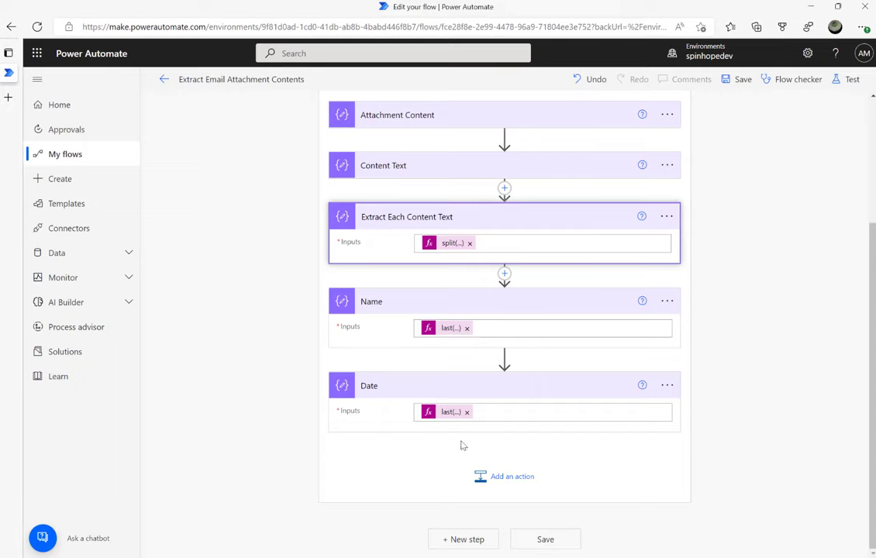
{"action": "left_click", "coordinate": [490, 480]}
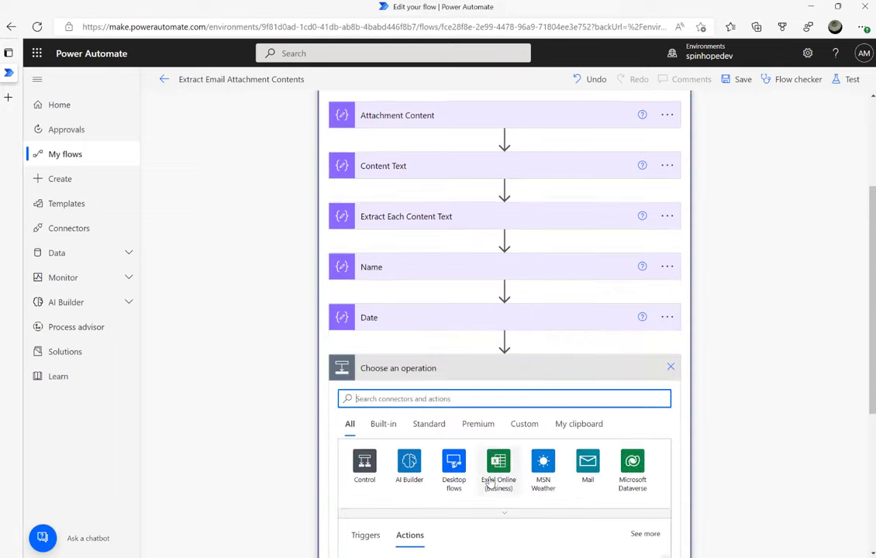
{"action": "type", "text": "compose"}
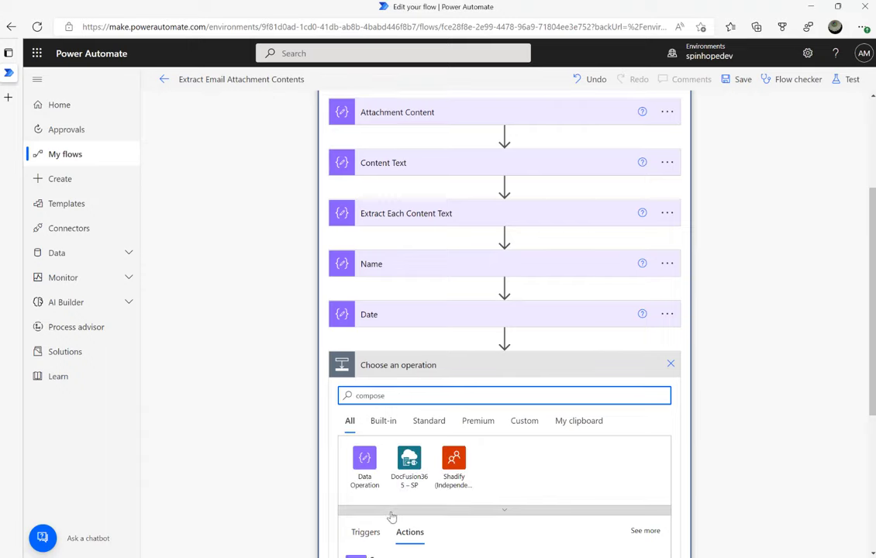
{"action": "scroll", "coordinate": [392, 515], "scroll_direction": "down", "scroll_amount": 2}
{"action": "left_click", "coordinate": [388, 458]}
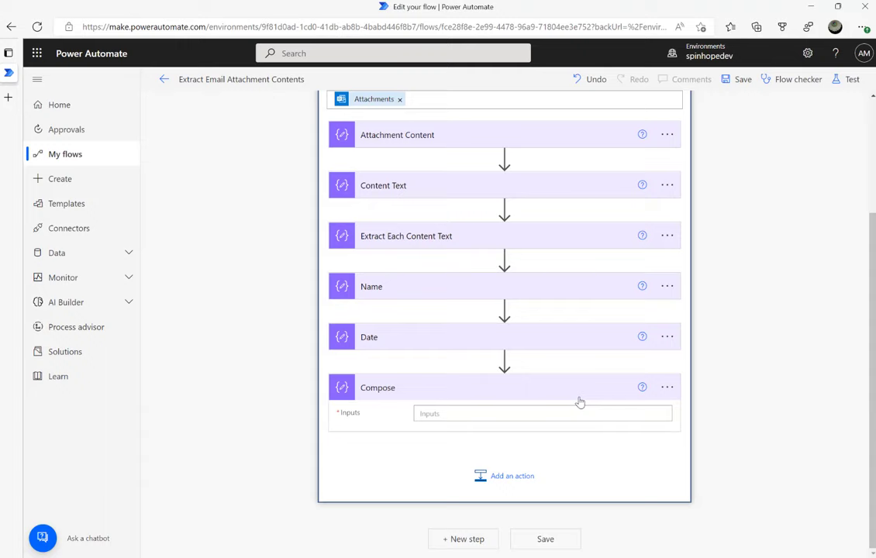
{"action": "left_click", "coordinate": [667, 388]}
{"action": "left_click", "coordinate": [666, 387]}
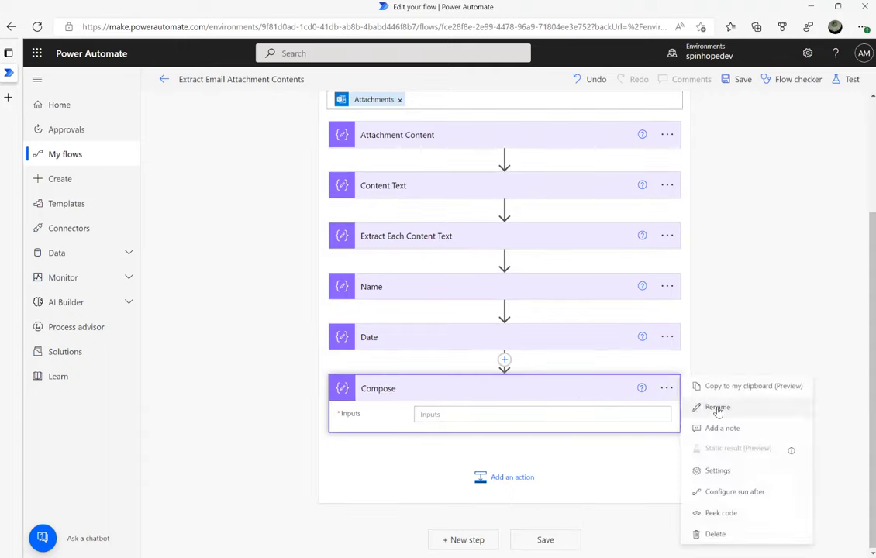
{"action": "left_click", "coordinate": [718, 407]}
{"action": "type", "text": "C"}
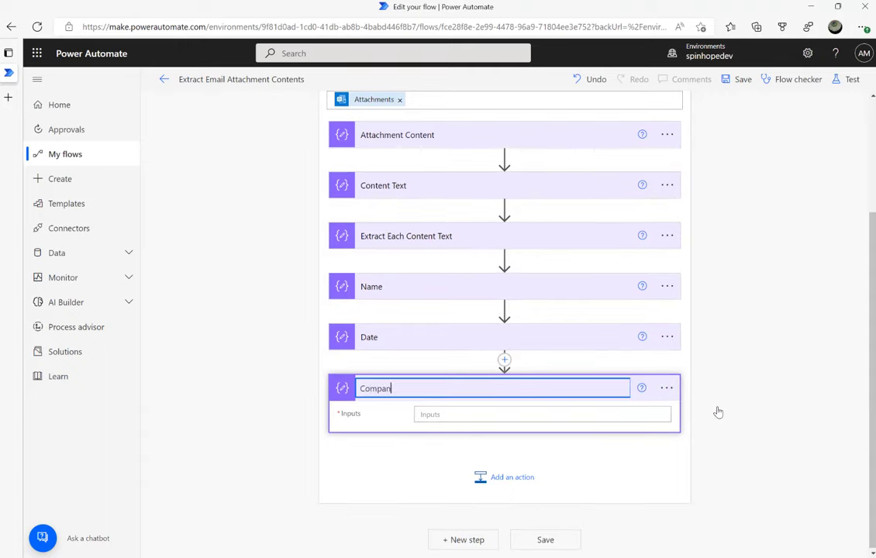
- Set the Company action's input to the expression last(split(outputs('Extract_Each_Content_Text')[2],':'))
{"action": "left_click", "coordinate": [460, 414]}
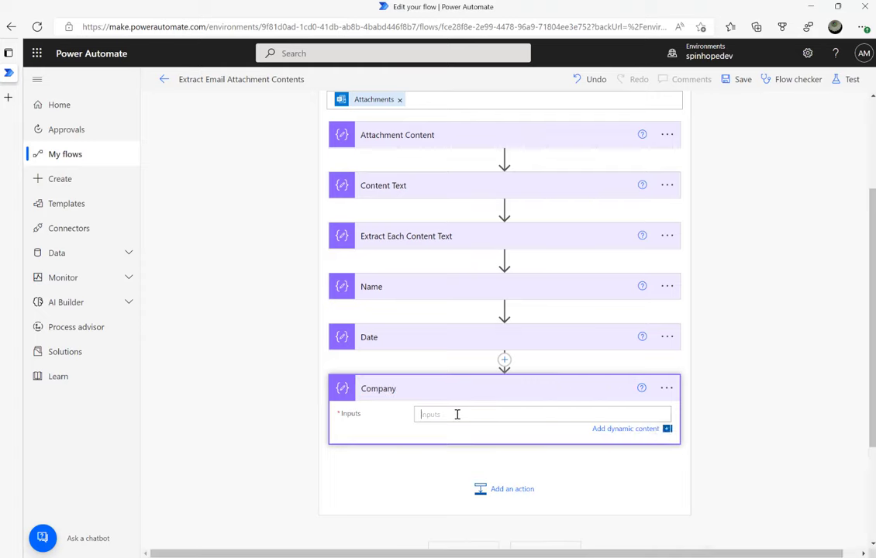
{"action": "left_click", "coordinate": [768, 437]}
{"action": "key", "text": "ctrl+v"}
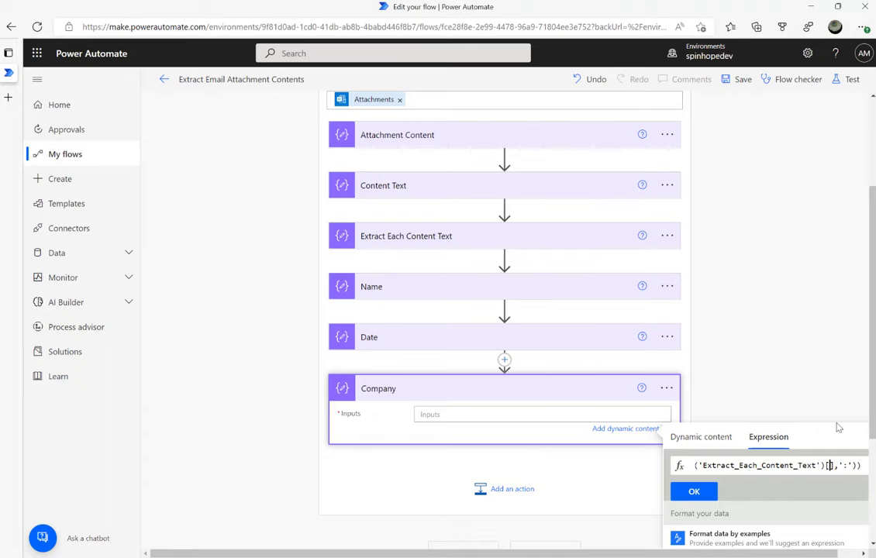
{"action": "double_click", "coordinate": [830, 466]}
{"action": "type", "text": "2"}
{"action": "left_click", "coordinate": [694, 492]}
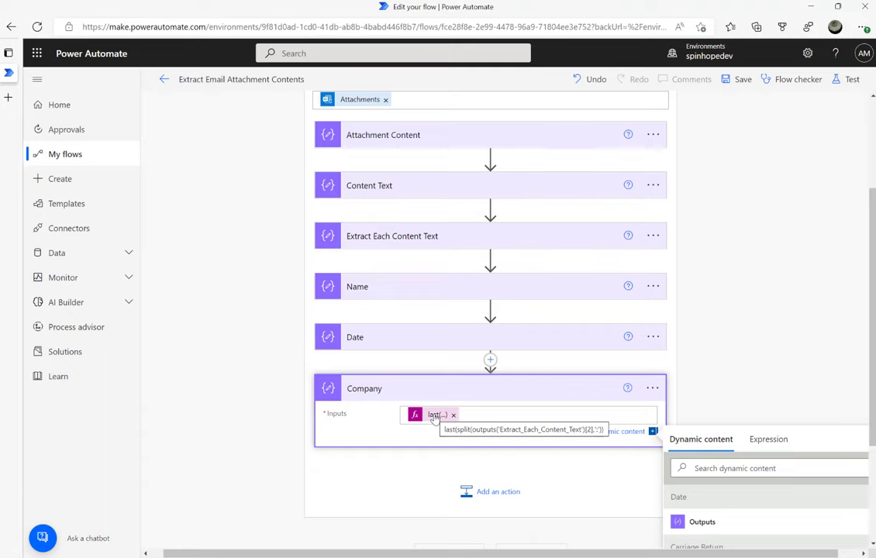
- Save the flow and test it automatically with the most recent successful test run as the trigger
{"action": "left_click", "coordinate": [841, 79]}
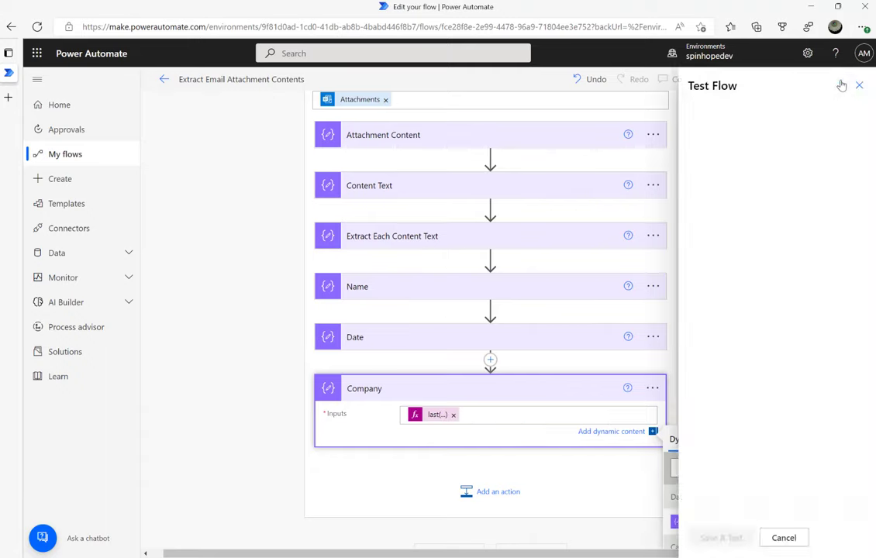
{"action": "left_click", "coordinate": [725, 80]}
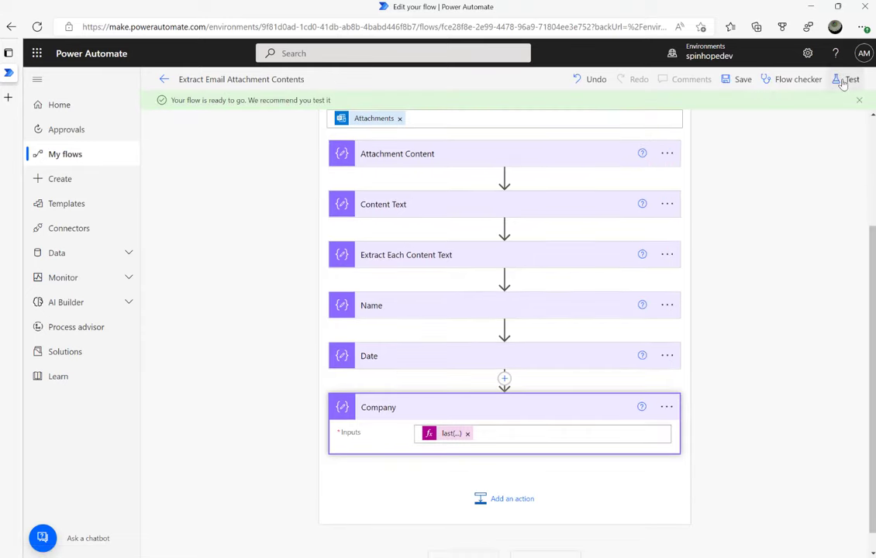
{"action": "left_click", "coordinate": [843, 82]}
{"action": "left_click", "coordinate": [725, 140]}
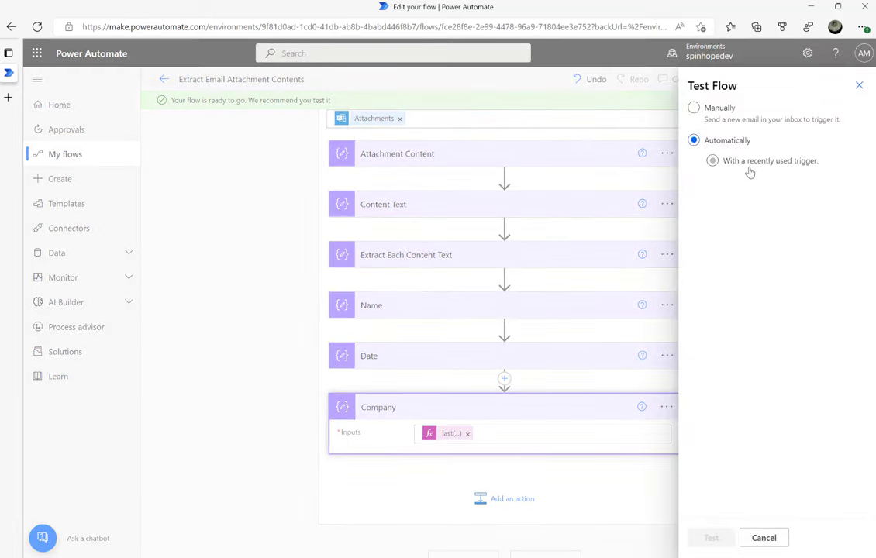
{"action": "left_click", "coordinate": [698, 184]}
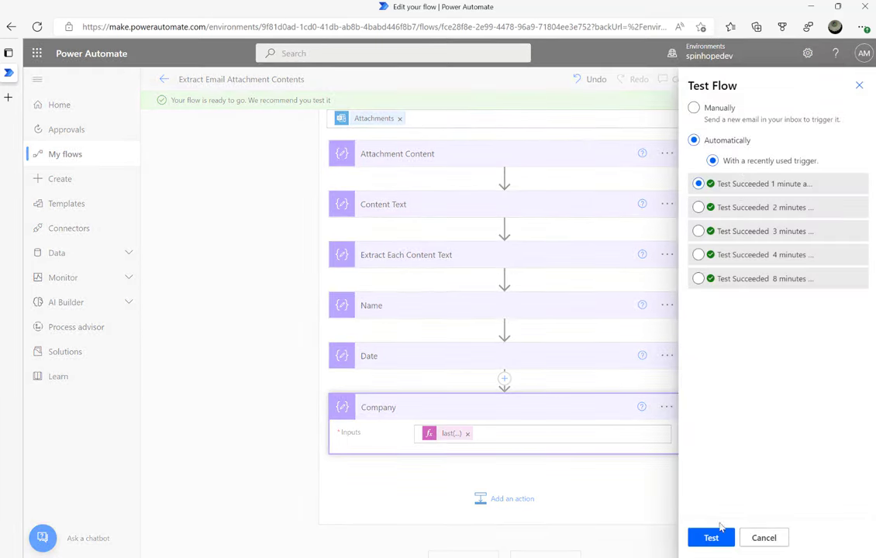
{"action": "left_click", "coordinate": [714, 538]}
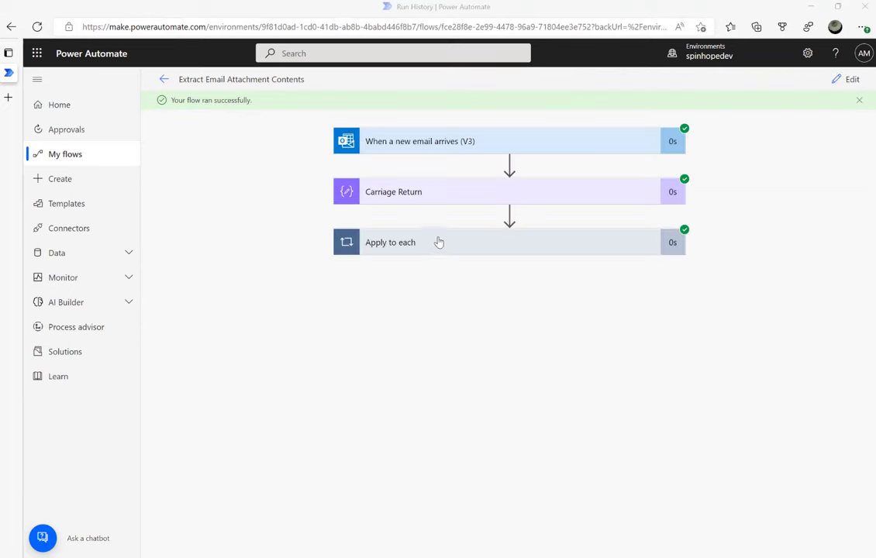
- Expand Apply to each in the run results and examine the outputs of the Name, Date and Company actions
{"action": "left_click", "coordinate": [438, 244]}
{"action": "scroll", "coordinate": [423, 350], "scroll_direction": "down", "scroll_amount": 1}
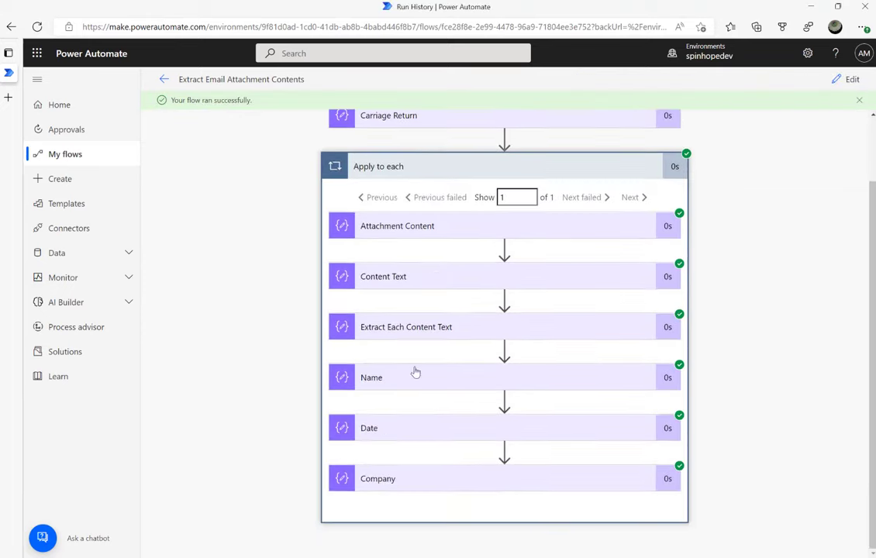
{"action": "left_click", "coordinate": [414, 378]}
{"action": "scroll", "coordinate": [413, 378], "scroll_direction": "down", "scroll_amount": 2}
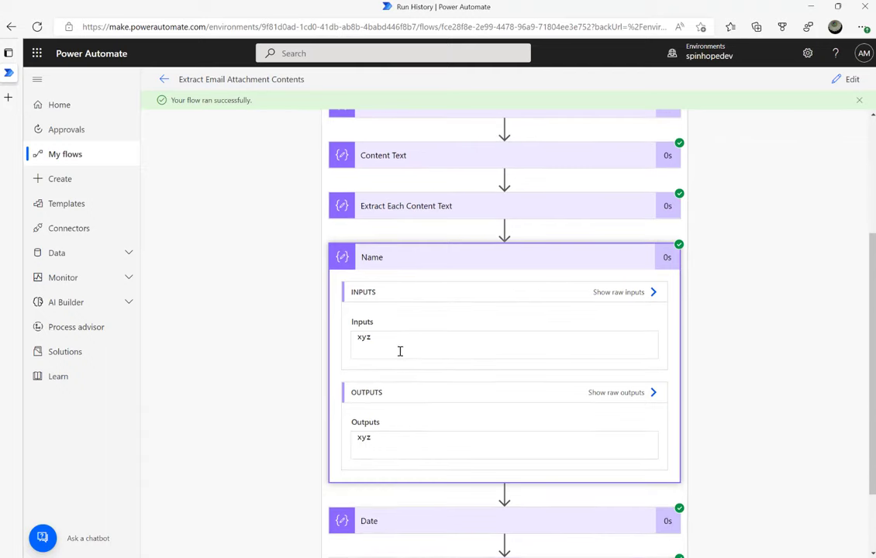
{"action": "scroll", "coordinate": [435, 407], "scroll_direction": "down", "scroll_amount": 1}
{"action": "left_click", "coordinate": [409, 427]}
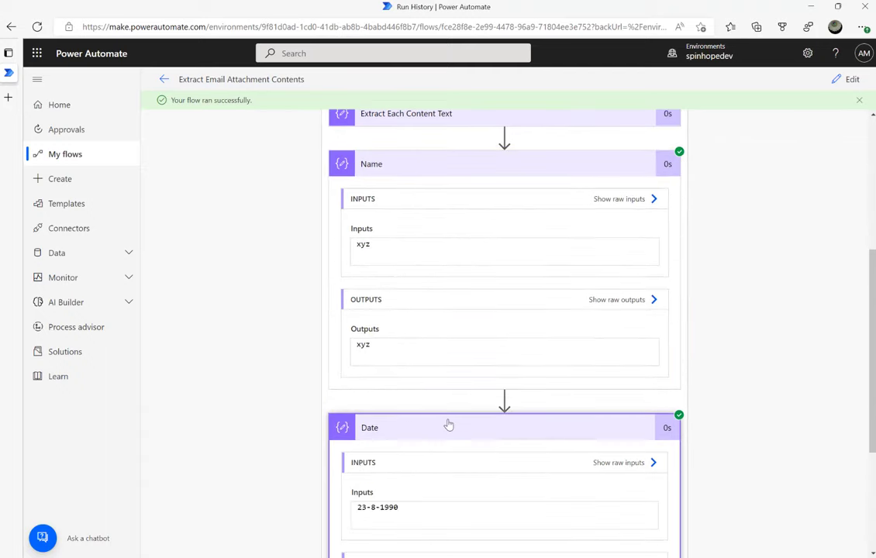
{"action": "scroll", "coordinate": [447, 422], "scroll_direction": "down", "scroll_amount": 2}
{"action": "scroll", "coordinate": [428, 405], "scroll_direction": "down", "scroll_amount": 1}
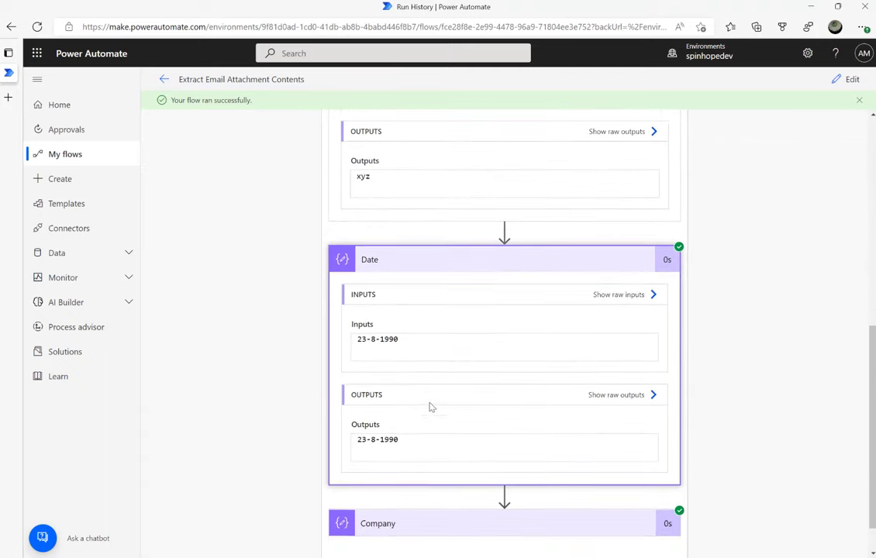
{"action": "left_click", "coordinate": [427, 485]}
{"action": "scroll", "coordinate": [404, 450], "scroll_direction": "down", "scroll_amount": 2}
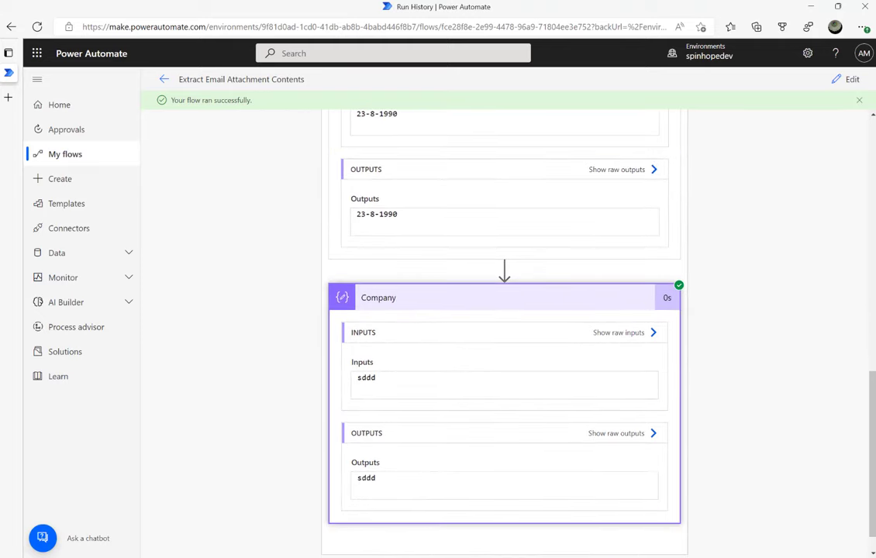
- Switch to employee.txt in Notepad to compare its Name, Date and Company lines with the flow's outputs, and return to the run results
{"action": "key", "text": "alt+Tab"}
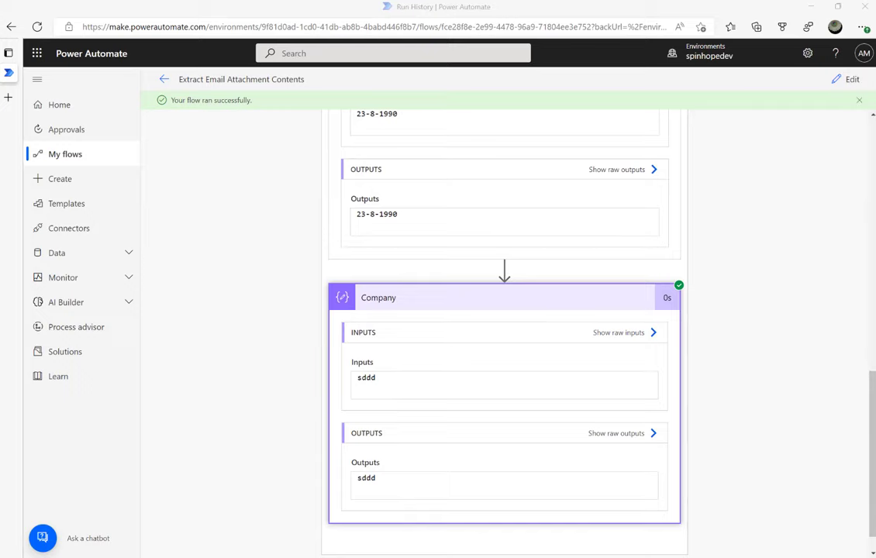
{"action": "left_click_drag", "start_coordinate": [875, 143], "coordinate": [718, 151]}
{"action": "left_click", "coordinate": [540, 208]}
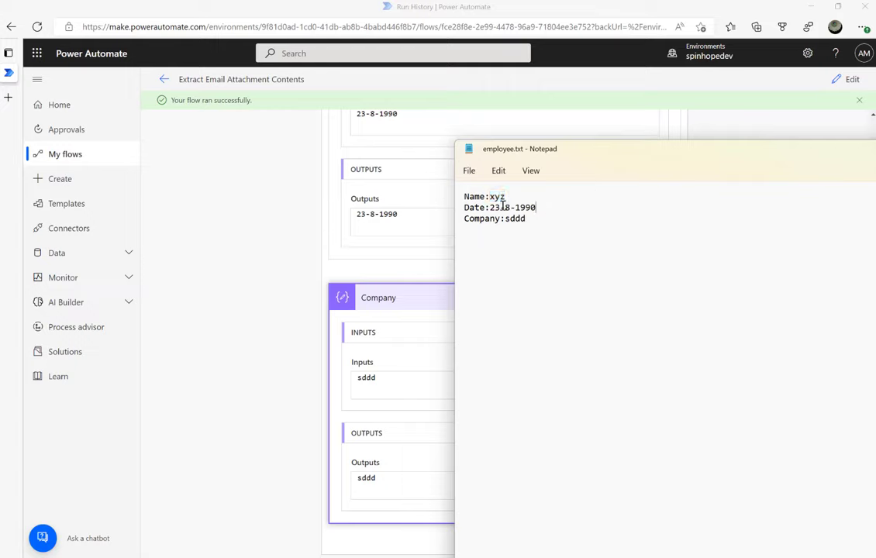
{"action": "left_click_drag", "start_coordinate": [502, 207], "coordinate": [553, 222]}
{"action": "key", "text": "alt+Tab"}
- Collapse the Name, Date and Company results and open the flow for editing
{"action": "scroll", "coordinate": [198, 273], "scroll_direction": "up", "scroll_amount": 8}
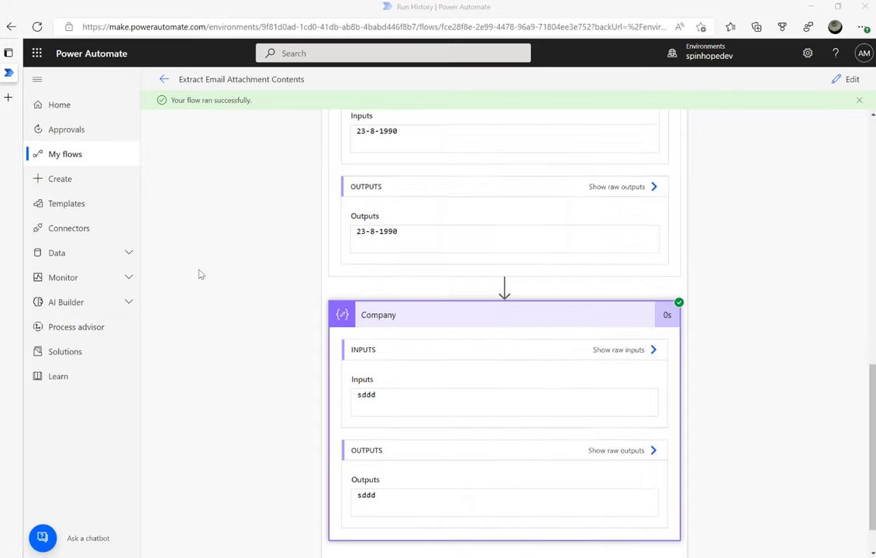
{"action": "scroll", "coordinate": [210, 273], "scroll_direction": "down", "scroll_amount": 3}
{"action": "scroll", "coordinate": [427, 279], "scroll_direction": "up", "scroll_amount": 3}
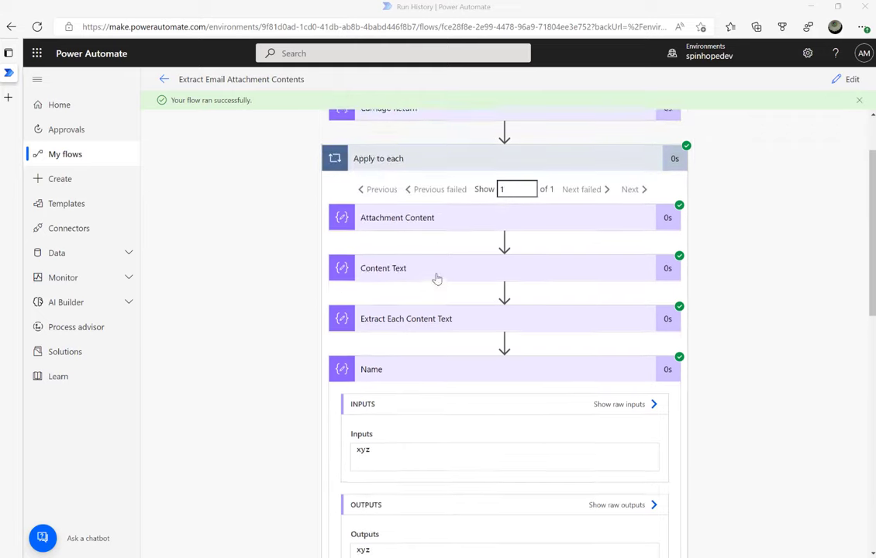
{"action": "left_click", "coordinate": [431, 371]}
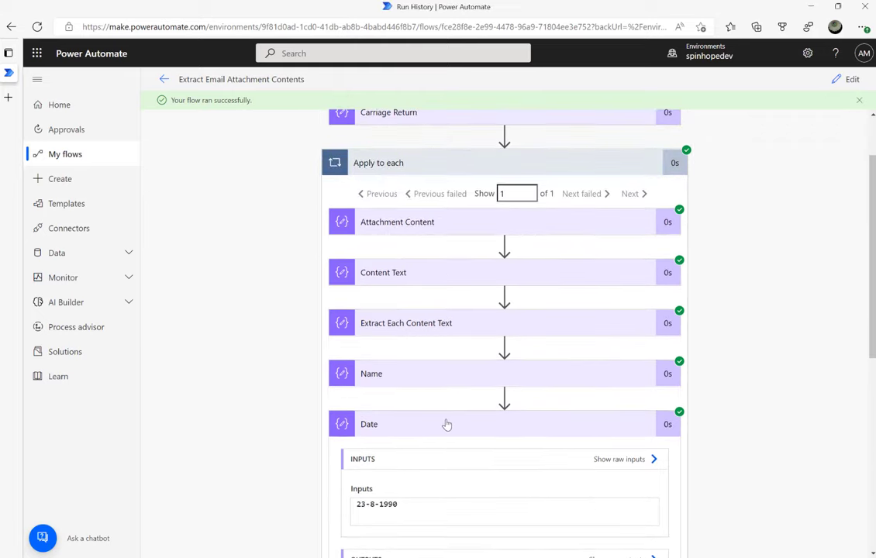
{"action": "left_click", "coordinate": [446, 424]}
{"action": "scroll", "coordinate": [533, 411], "scroll_direction": "down", "scroll_amount": 2}
{"action": "left_click", "coordinate": [458, 301]}
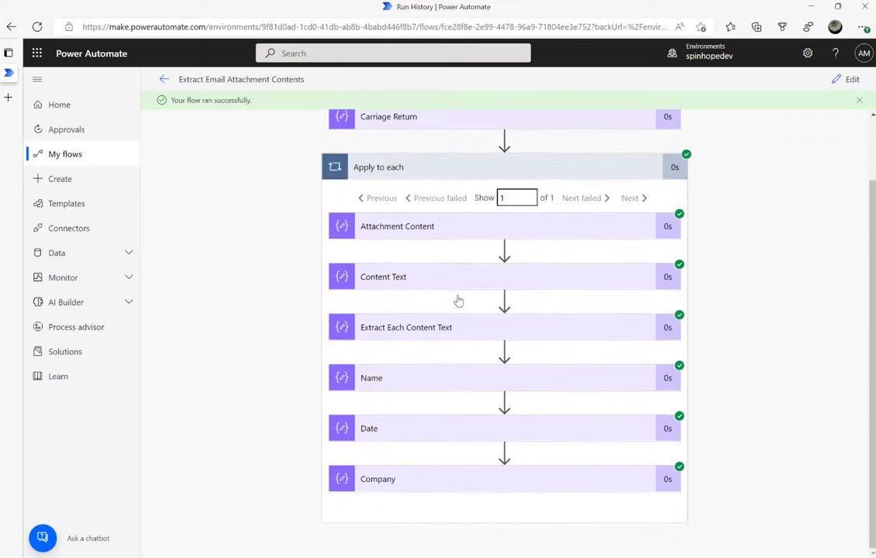
{"action": "left_click", "coordinate": [839, 82]}
{"action": "scroll", "coordinate": [532, 282], "scroll_direction": "down", "scroll_amount": 1}
{"action": "scroll", "coordinate": [532, 284], "scroll_direction": "down", "scroll_amount": 1}
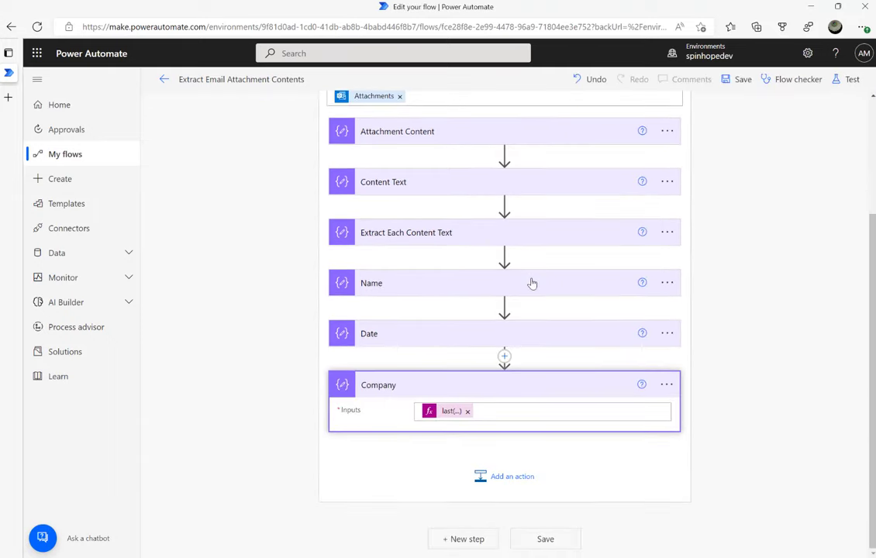
{"action": "left_click", "coordinate": [501, 475]}
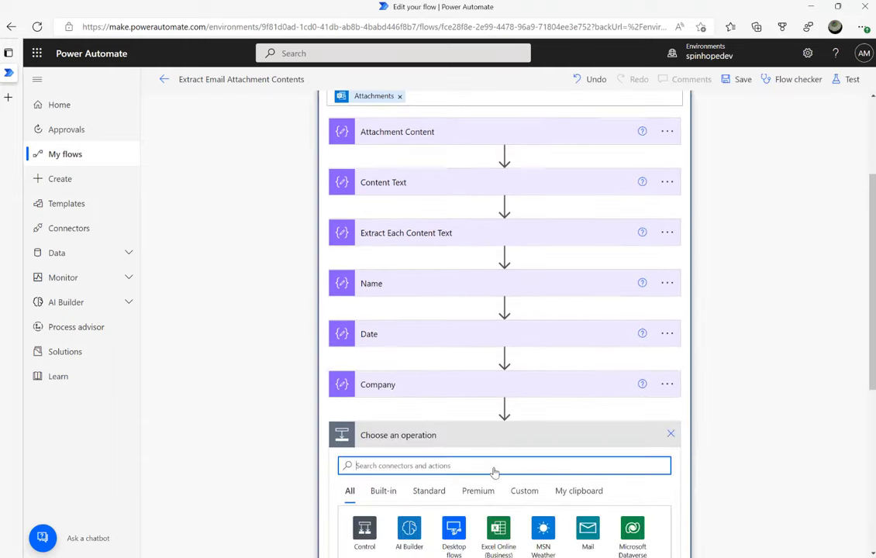
{"action": "left_click", "coordinate": [497, 525]}
{"action": "scroll", "coordinate": [541, 465], "scroll_direction": "down", "scroll_amount": 2}
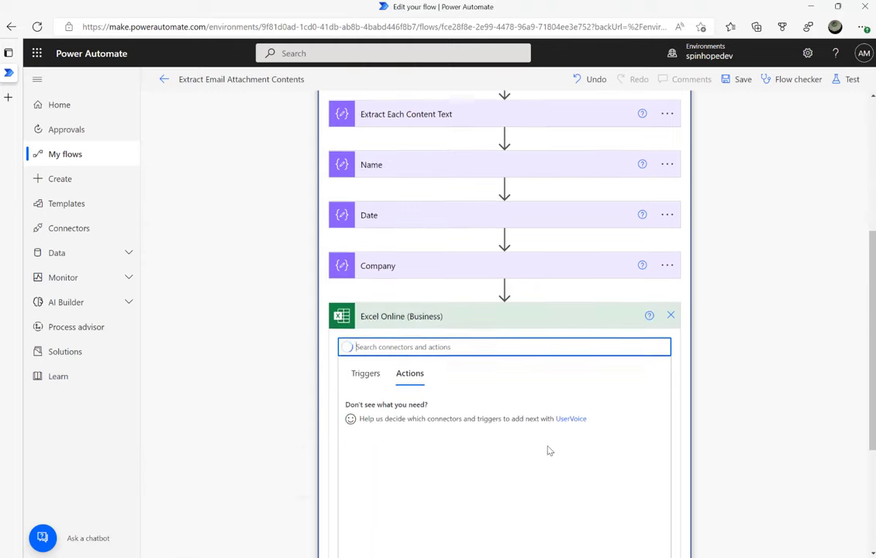
{"action": "scroll", "coordinate": [505, 409], "scroll_direction": "down", "scroll_amount": 2}
{"action": "scroll", "coordinate": [509, 406], "scroll_direction": "up", "scroll_amount": 2}
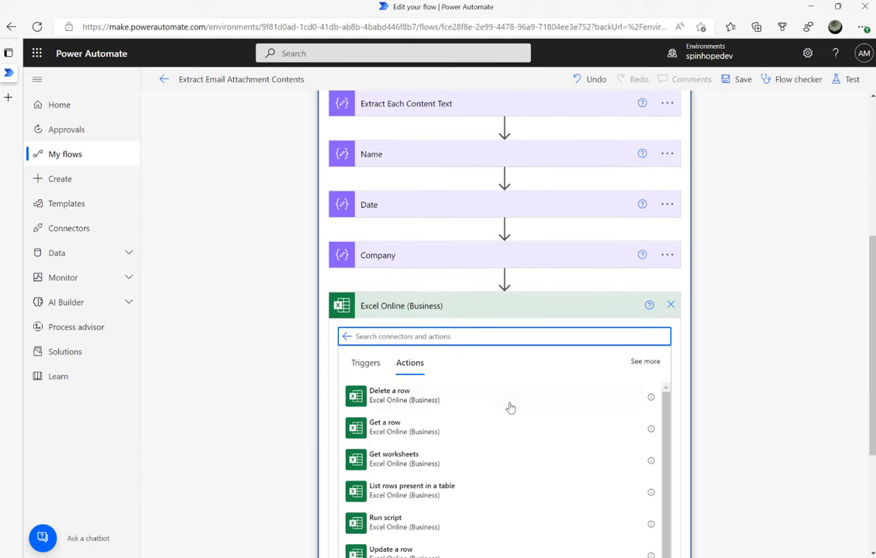
{"action": "scroll", "coordinate": [490, 411], "scroll_direction": "down", "scroll_amount": 3}
{"action": "scroll", "coordinate": [489, 411], "scroll_direction": "down", "scroll_amount": 3}
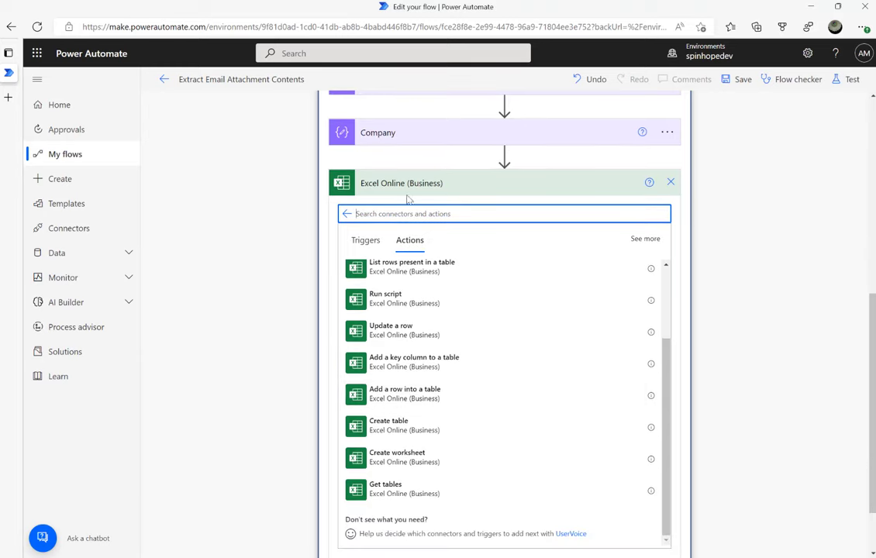
{"action": "left_click", "coordinate": [670, 183]}
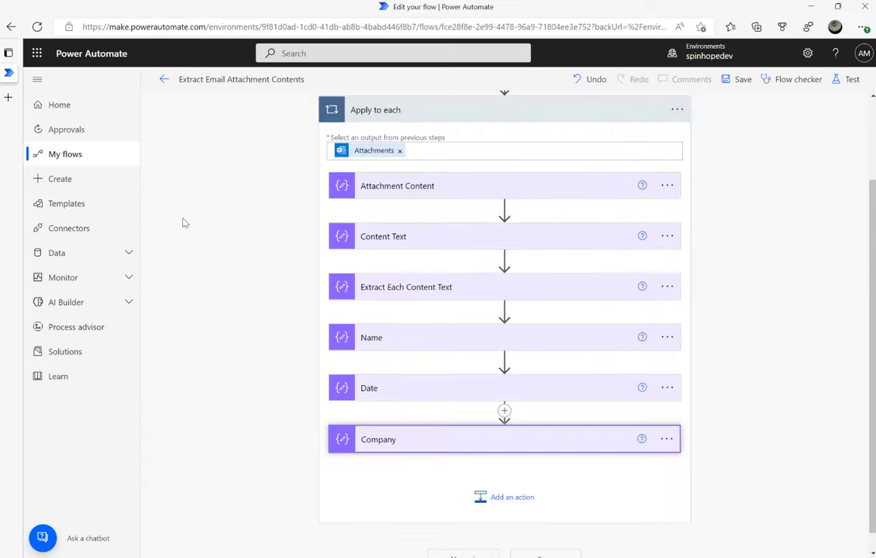
- Review the finished flow's structure and expand the Carriage Return, Name and Date actions to examine their inputs
{"action": "scroll", "coordinate": [218, 268], "scroll_direction": "up", "scroll_amount": 2}
{"action": "scroll", "coordinate": [219, 268], "scroll_direction": "down", "scroll_amount": 2}
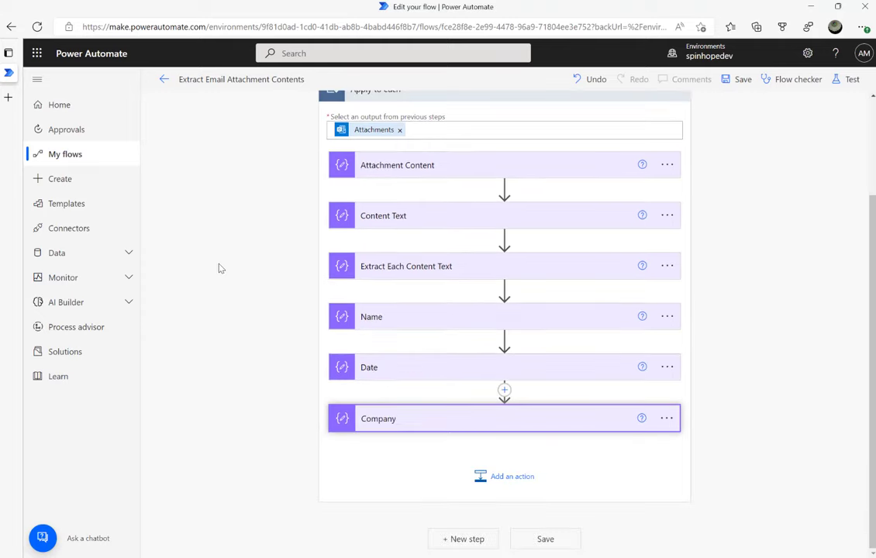
{"action": "scroll", "coordinate": [266, 277], "scroll_direction": "up", "scroll_amount": 2}
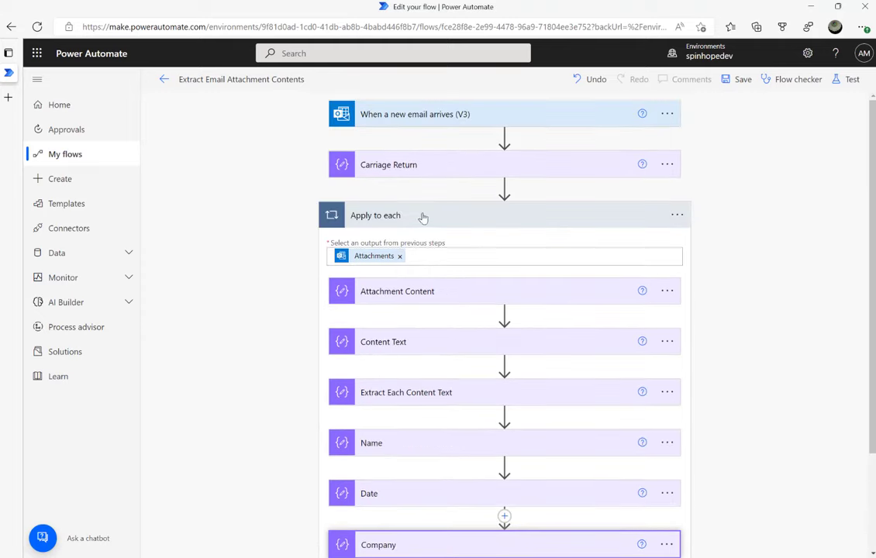
{"action": "left_click", "coordinate": [404, 165]}
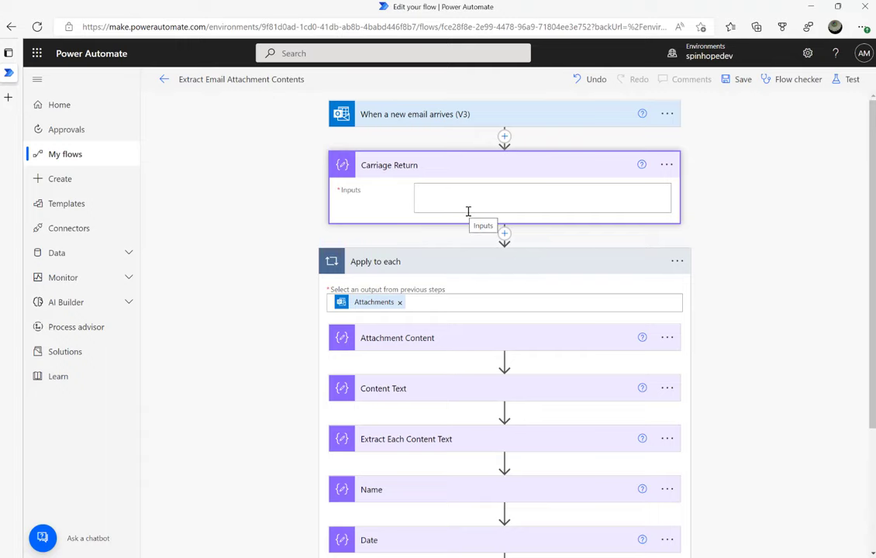
{"action": "scroll", "coordinate": [434, 232], "scroll_direction": "down", "scroll_amount": 2}
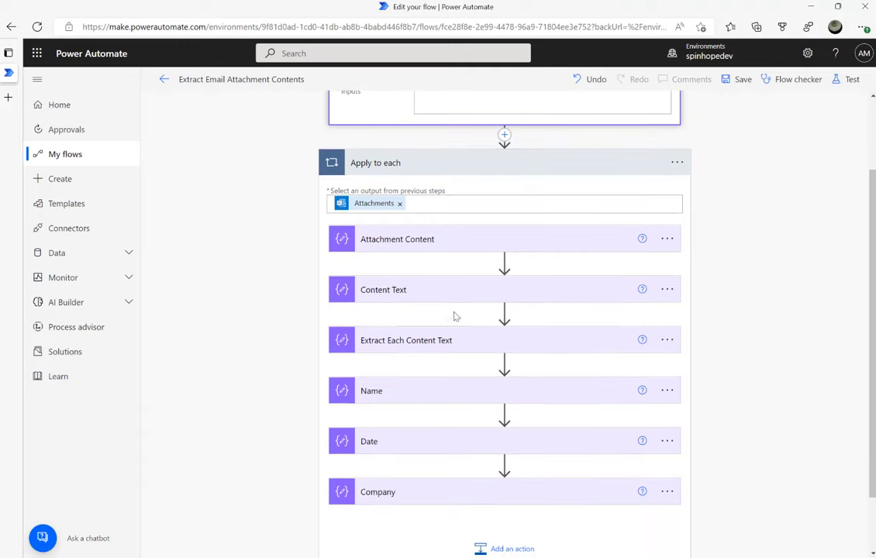
{"action": "left_click", "coordinate": [441, 396]}
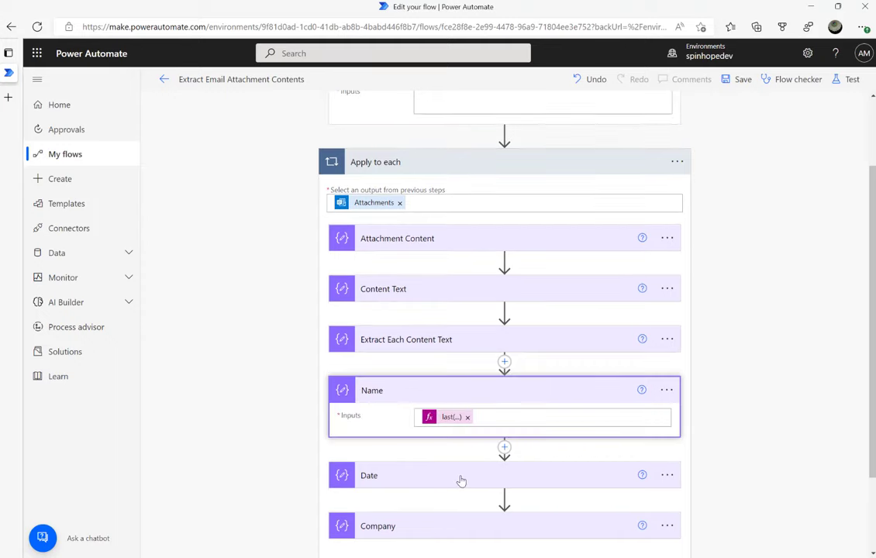
{"action": "left_click", "coordinate": [462, 481]}
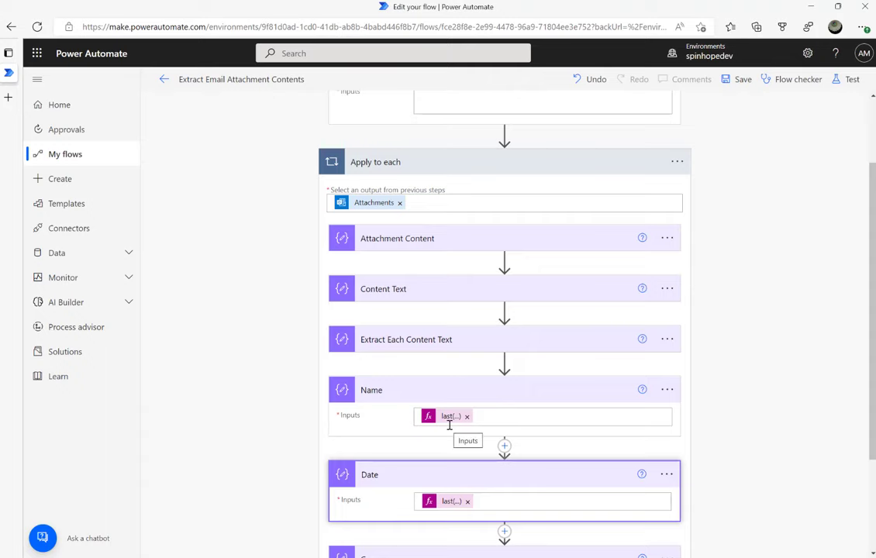
{"action": "scroll", "coordinate": [242, 354], "scroll_direction": "up", "scroll_amount": 2}
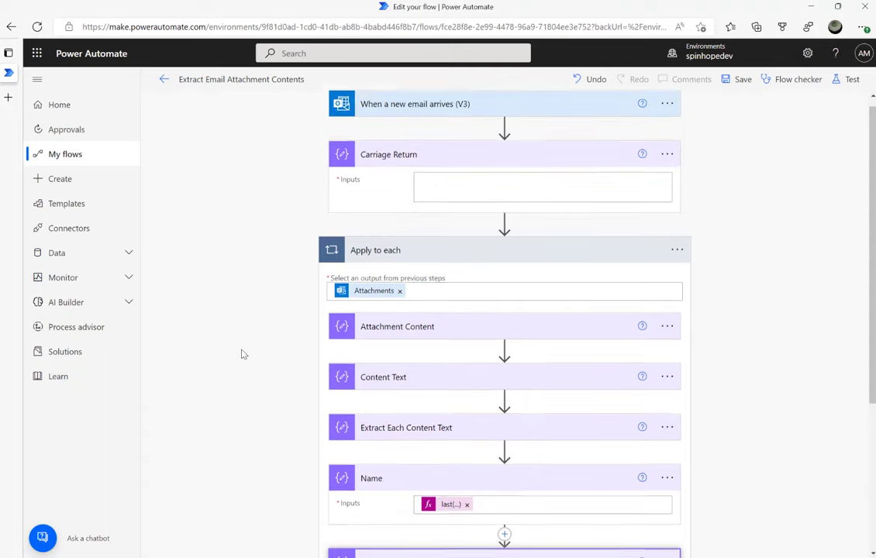